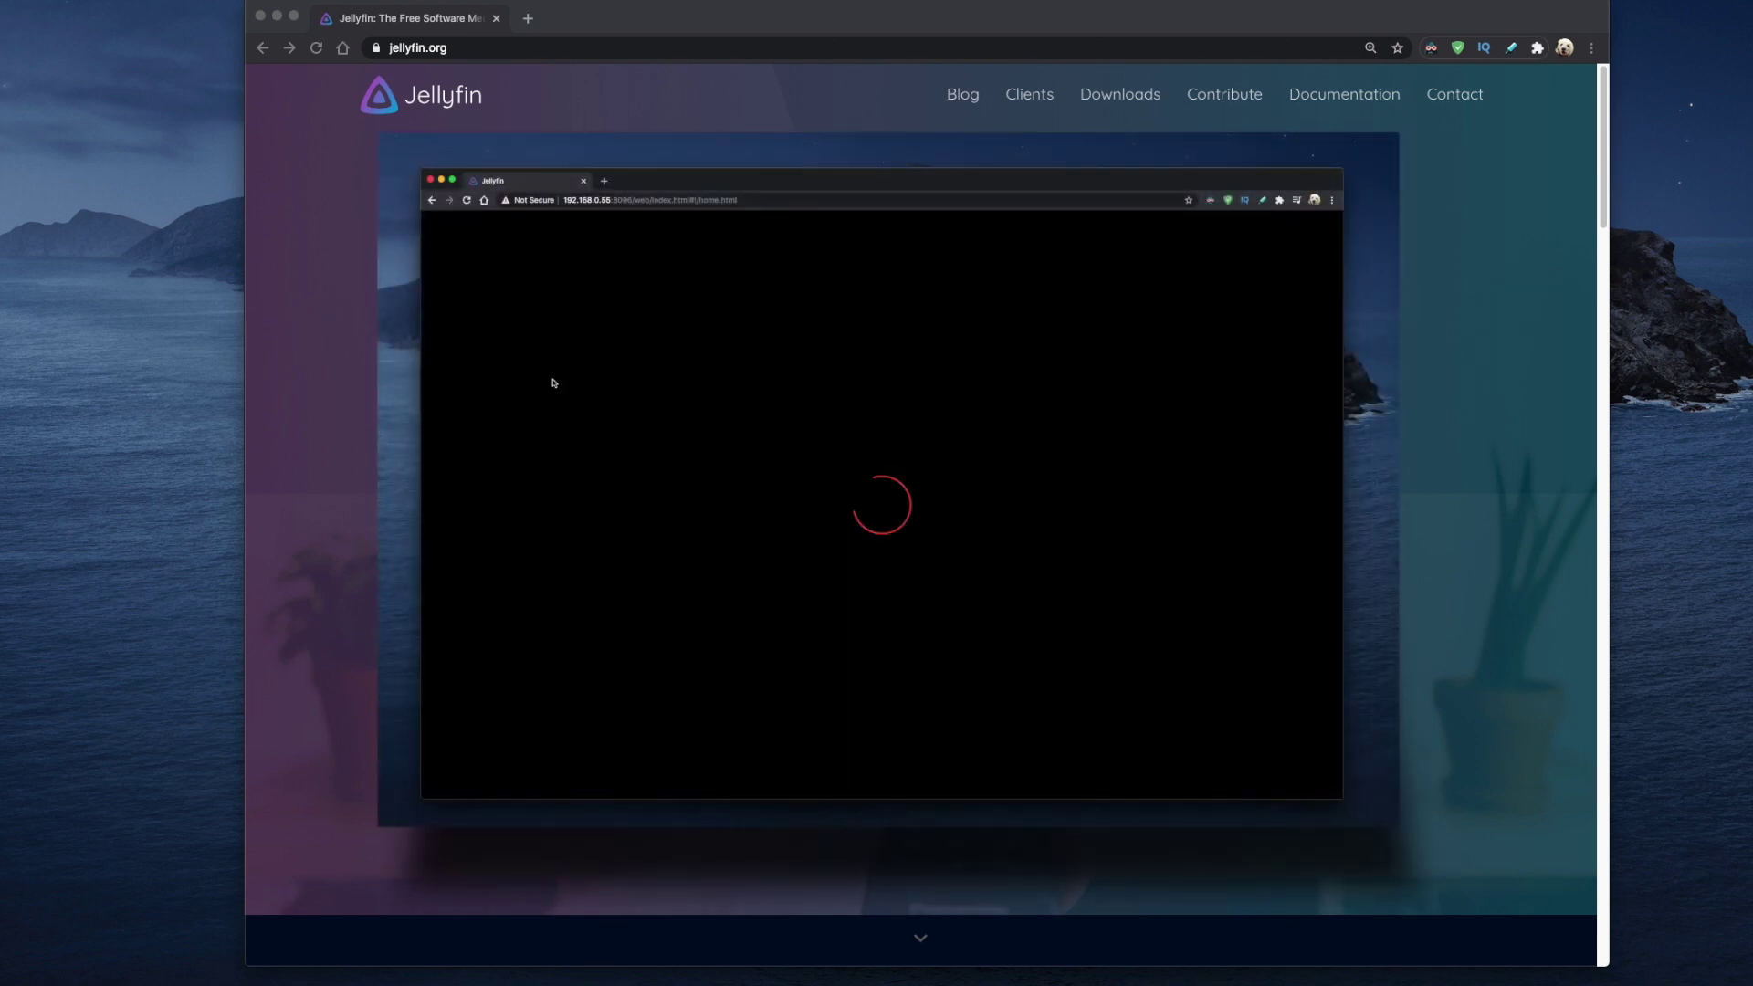
- Scroll the jellyfin.org homepage down to the 'Yes, it really costs nothing.' section
scroll(1115, 594, "down", 10)
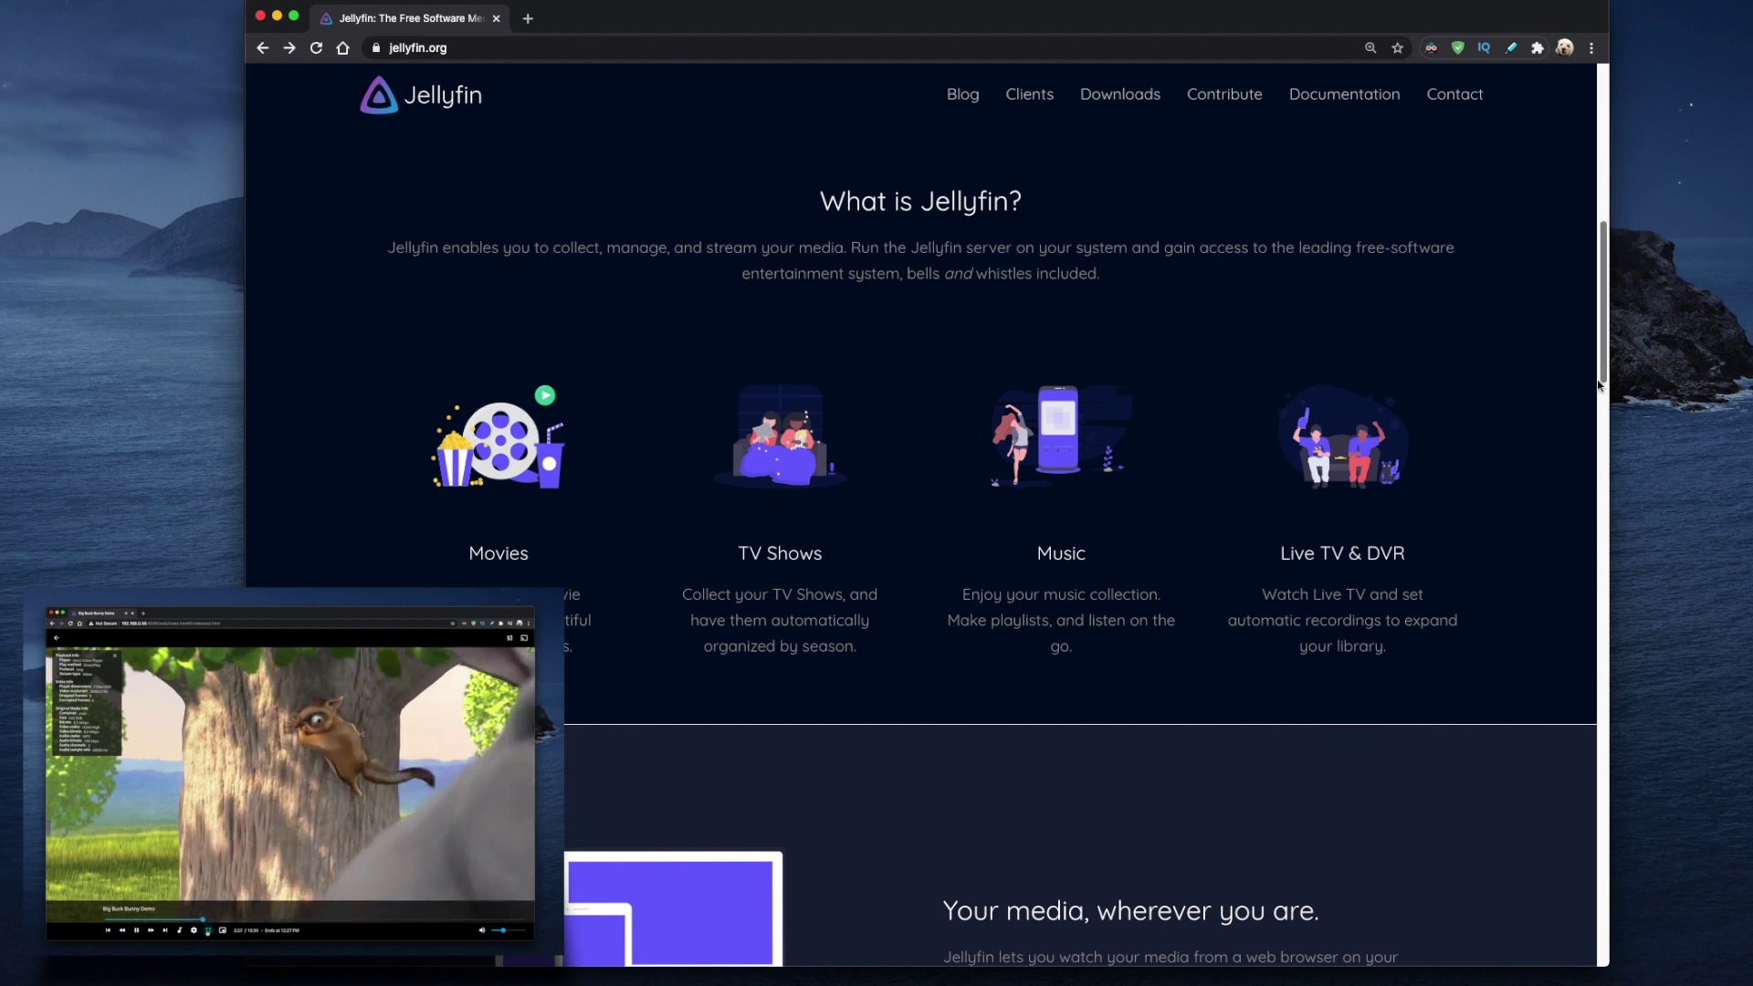
left_click_drag(1602, 332, 1585, 579)
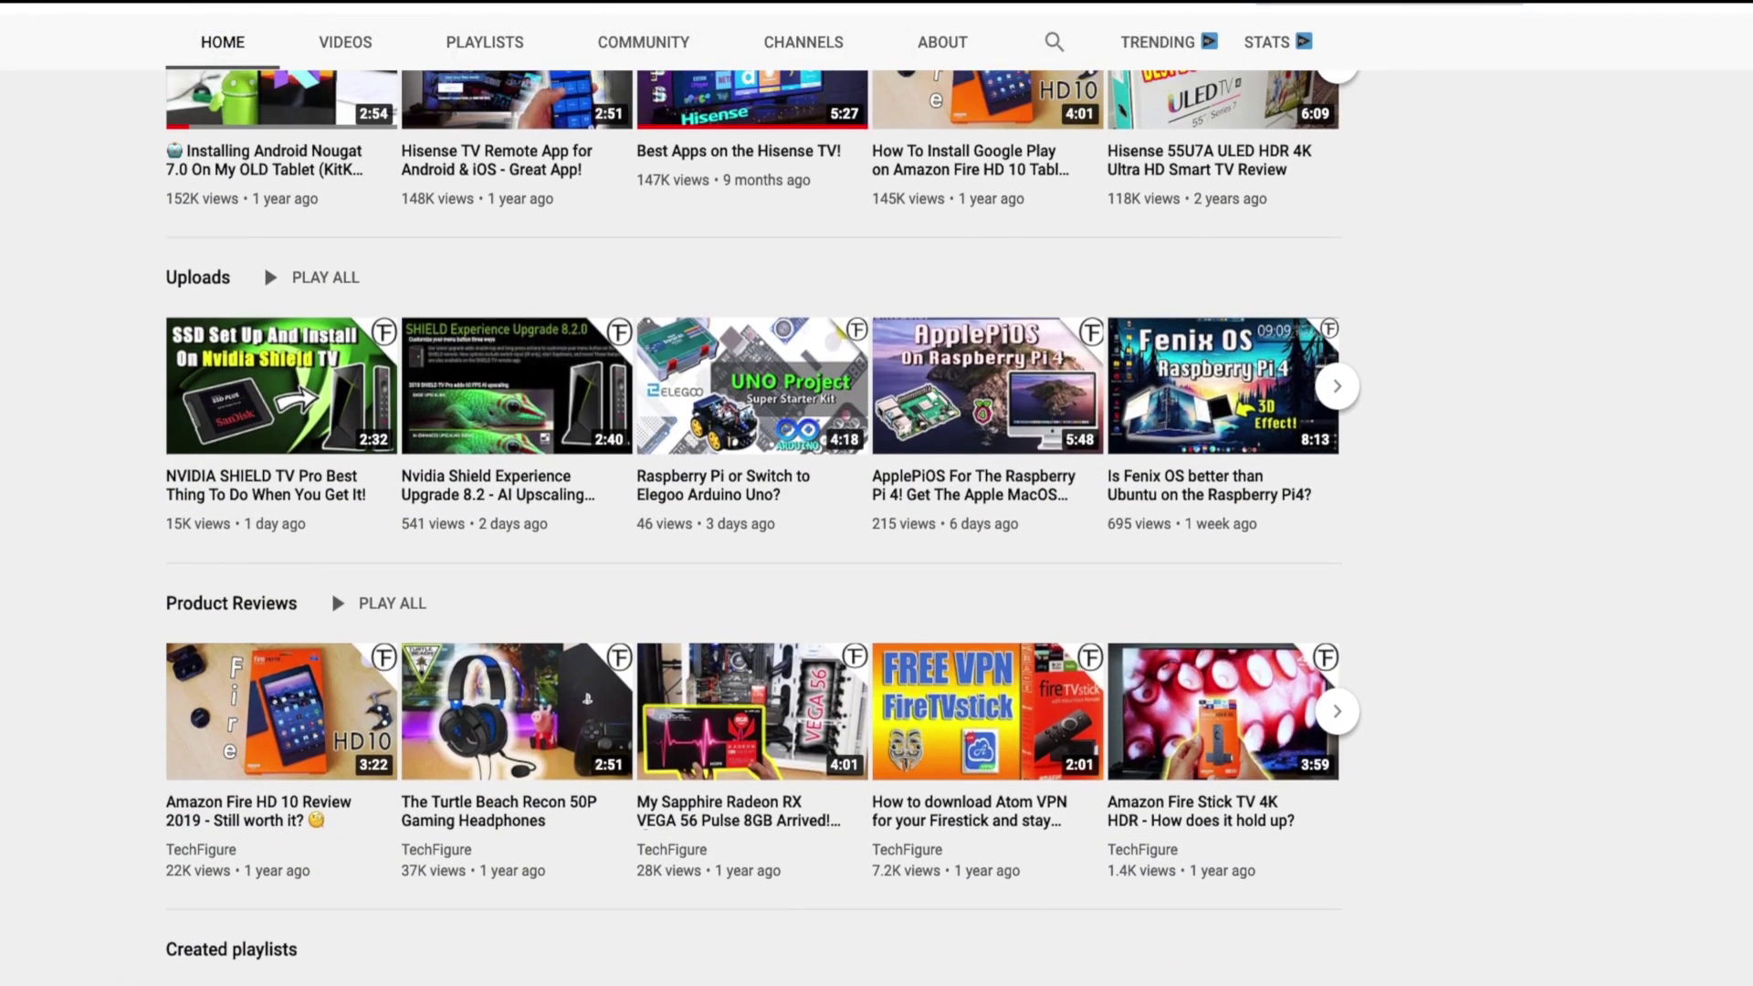
- Return to the top of the TechFigure channel page and subscribe to it
scroll(762, 527, "up", 4)
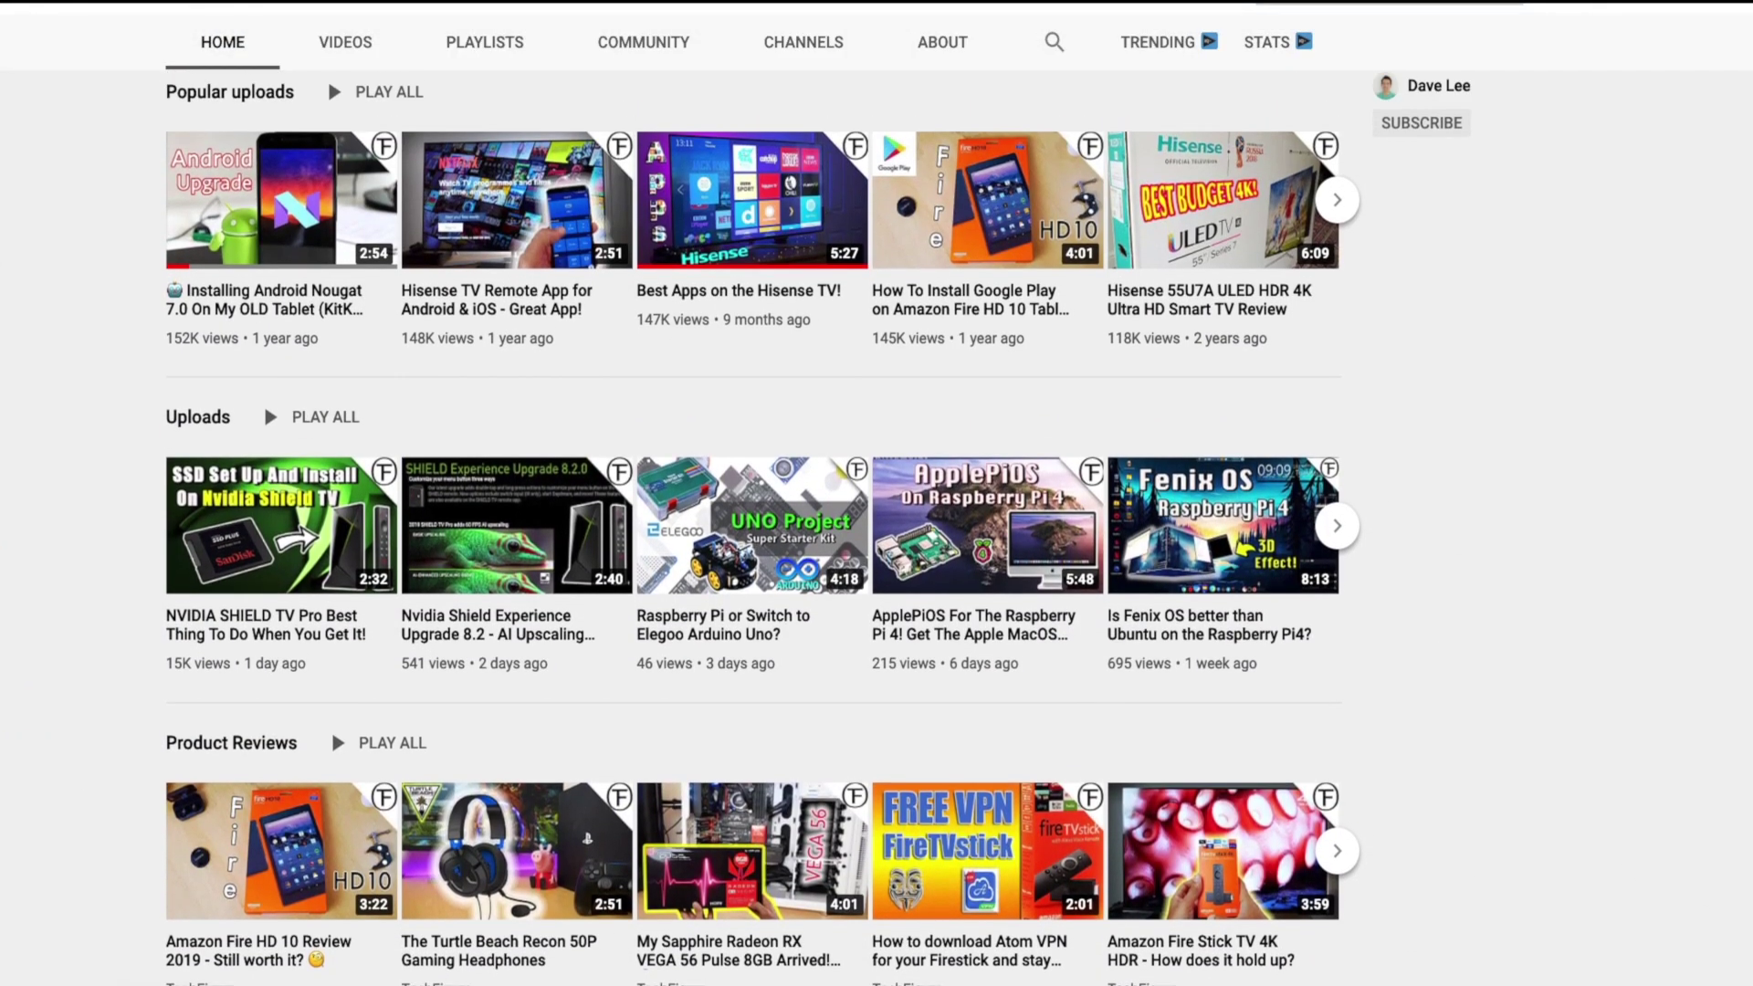
scroll(762, 527, "up", 4)
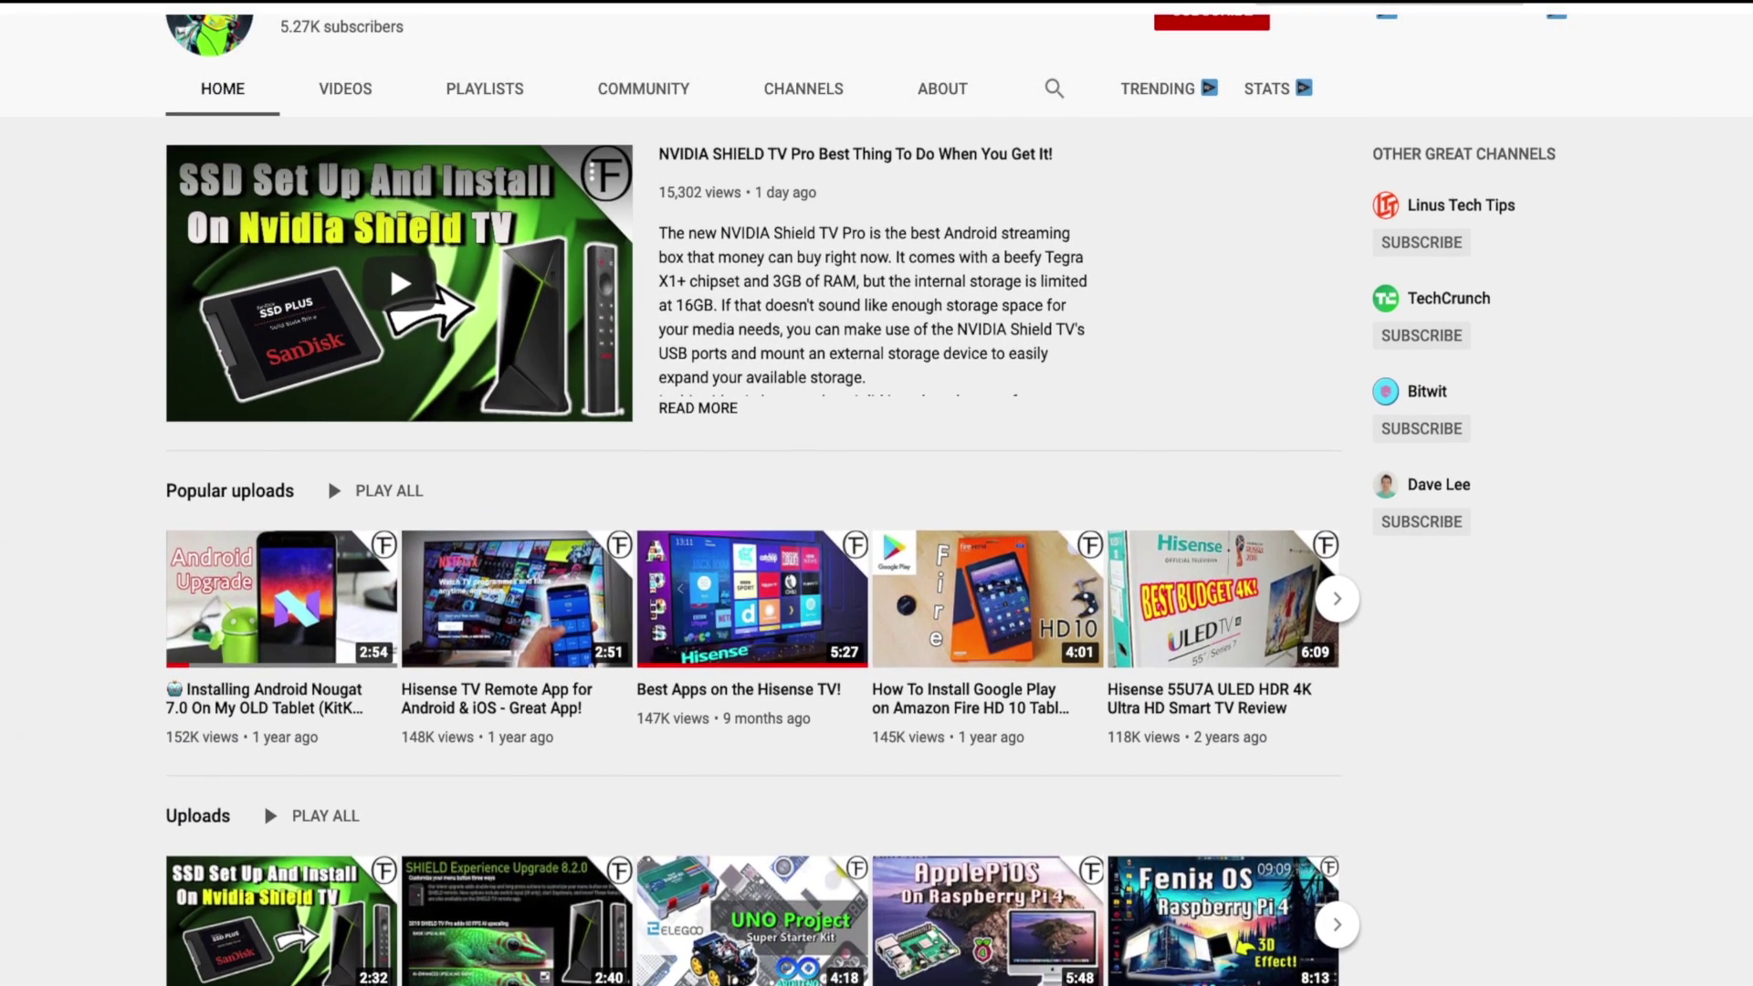
scroll(762, 526, "up", 3)
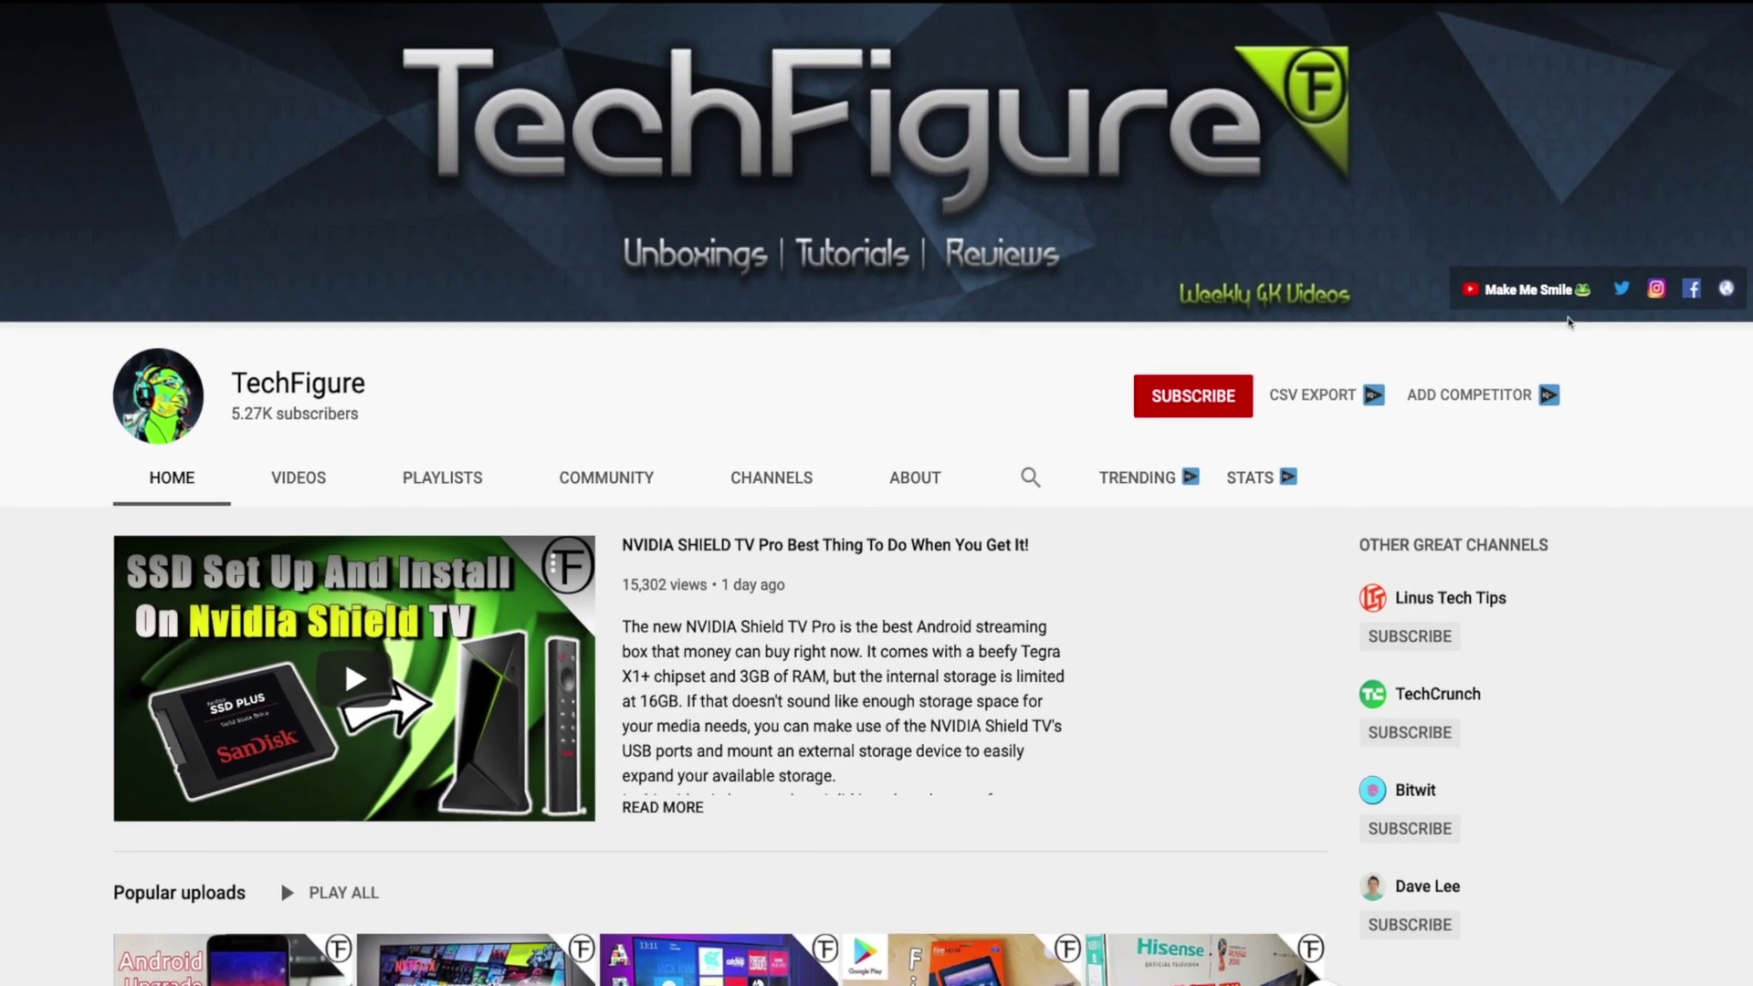
left_click(1132, 392)
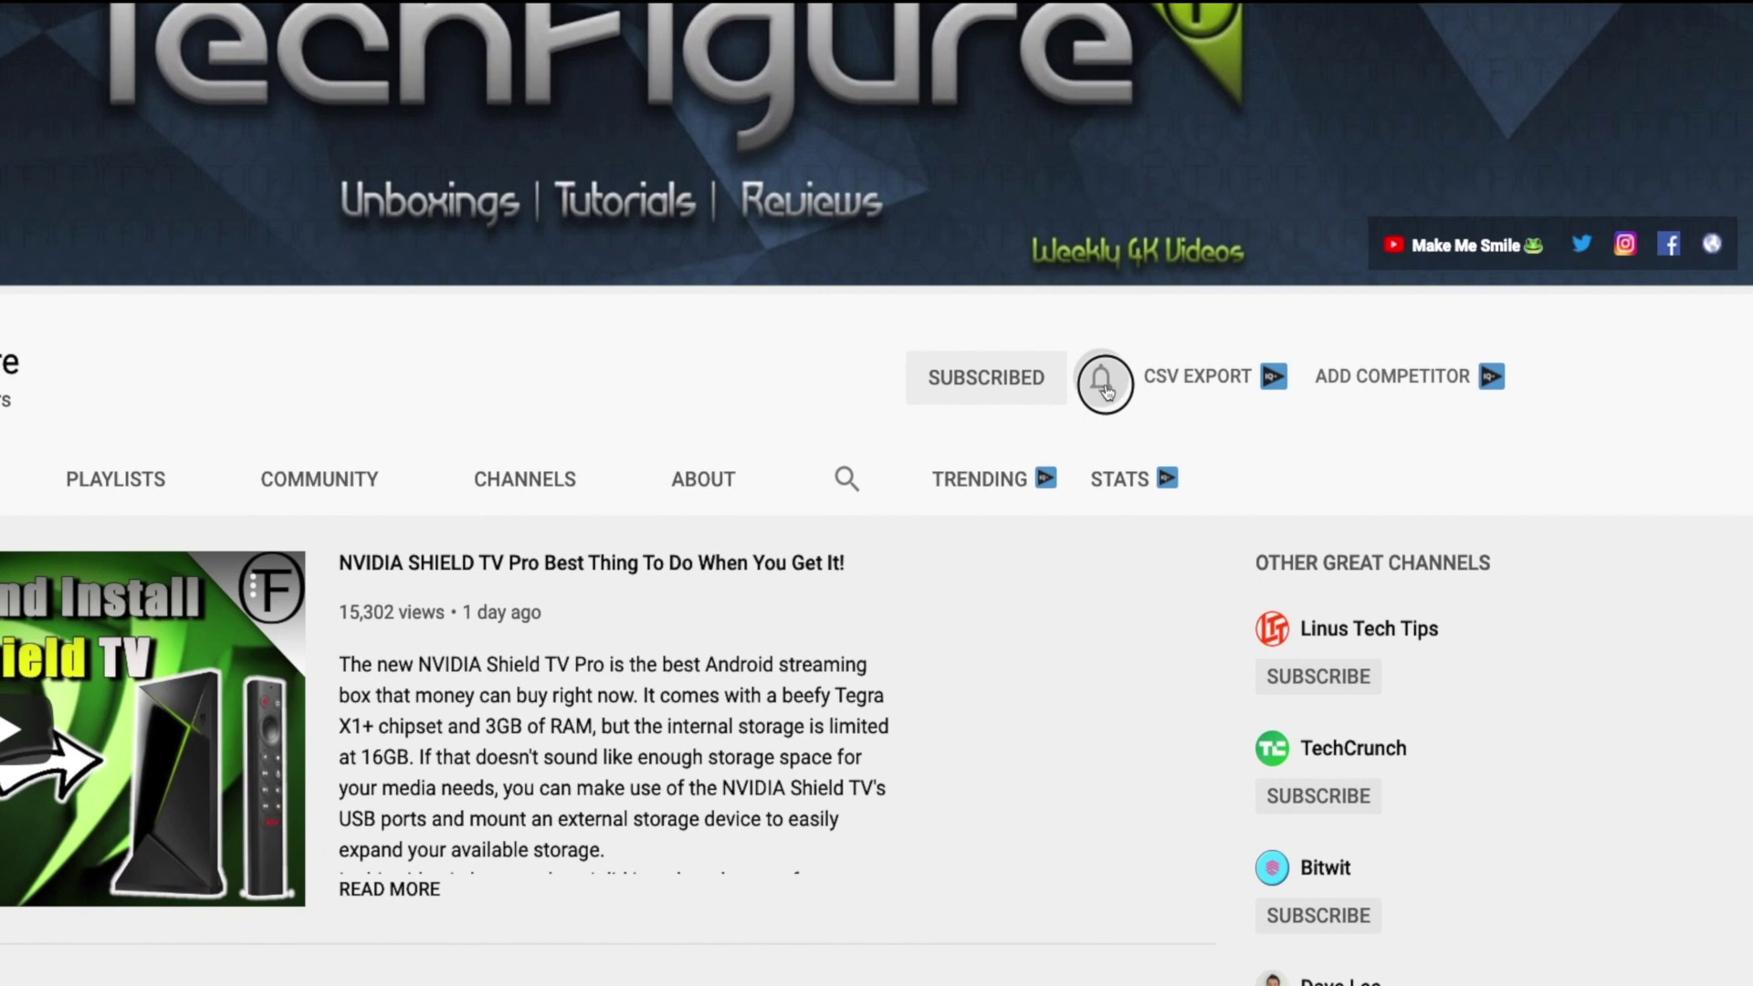
- Load the Jellyfin server at 192.168.0.55:8096 in Chrome
left_click(1168, 385)
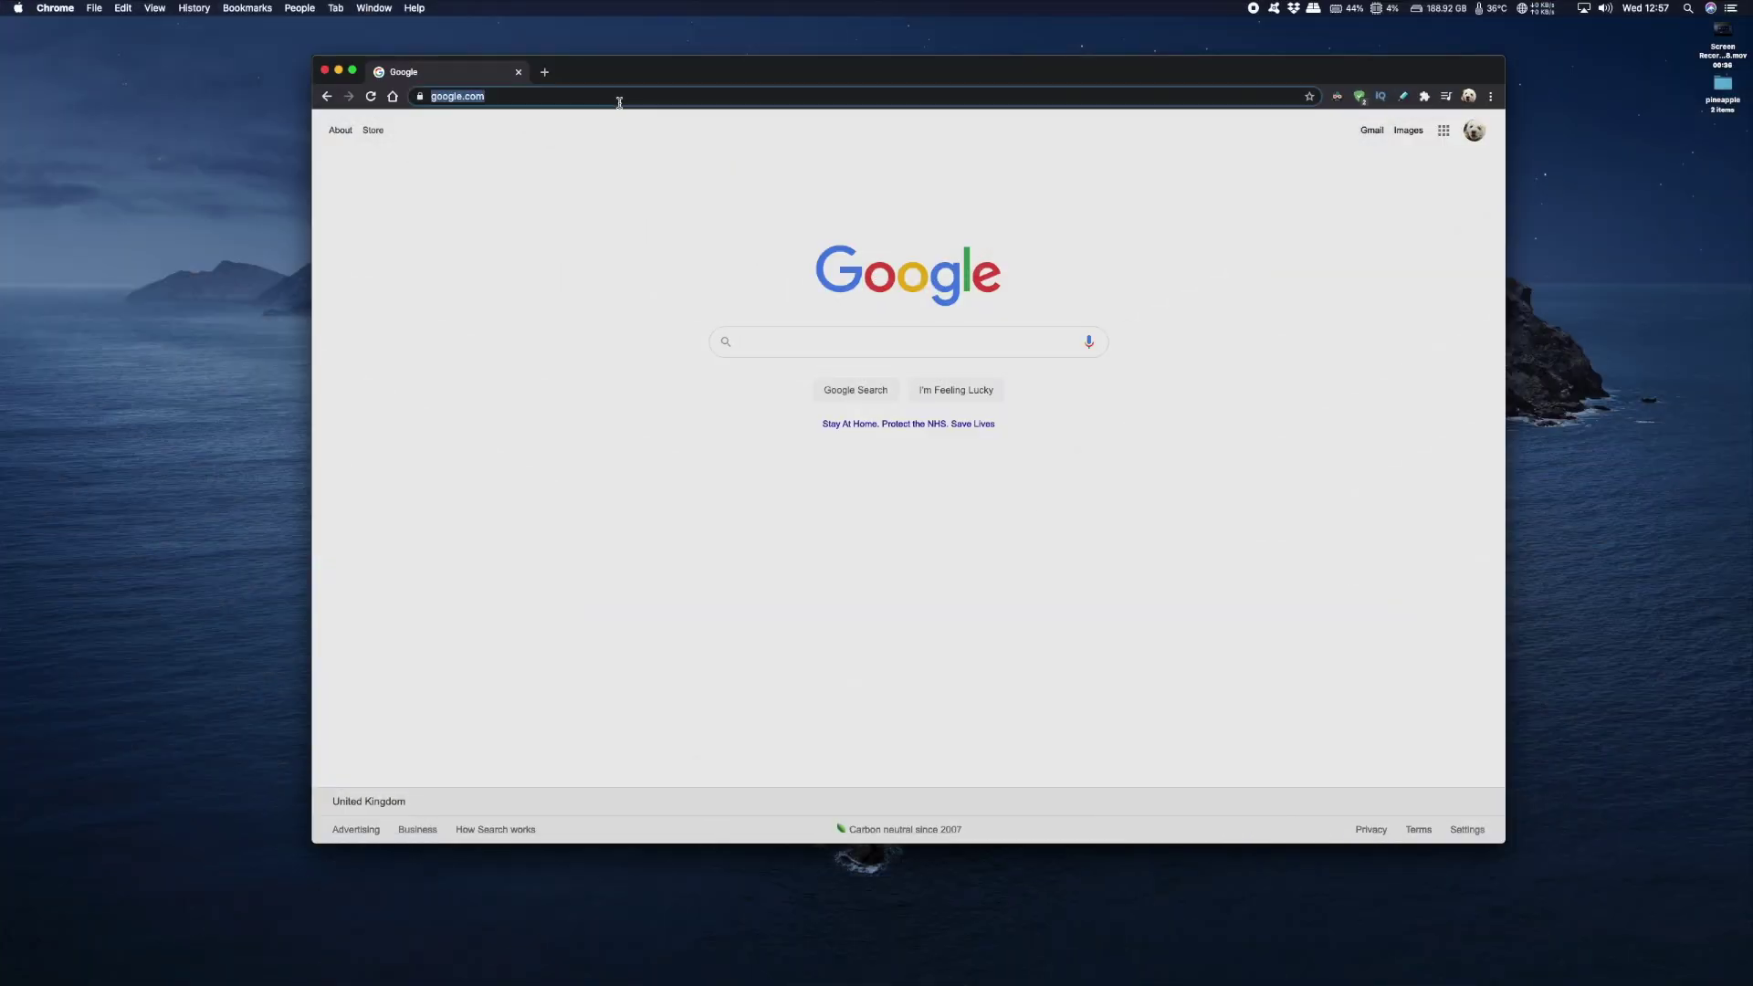
type("192.168.0.55:8096")
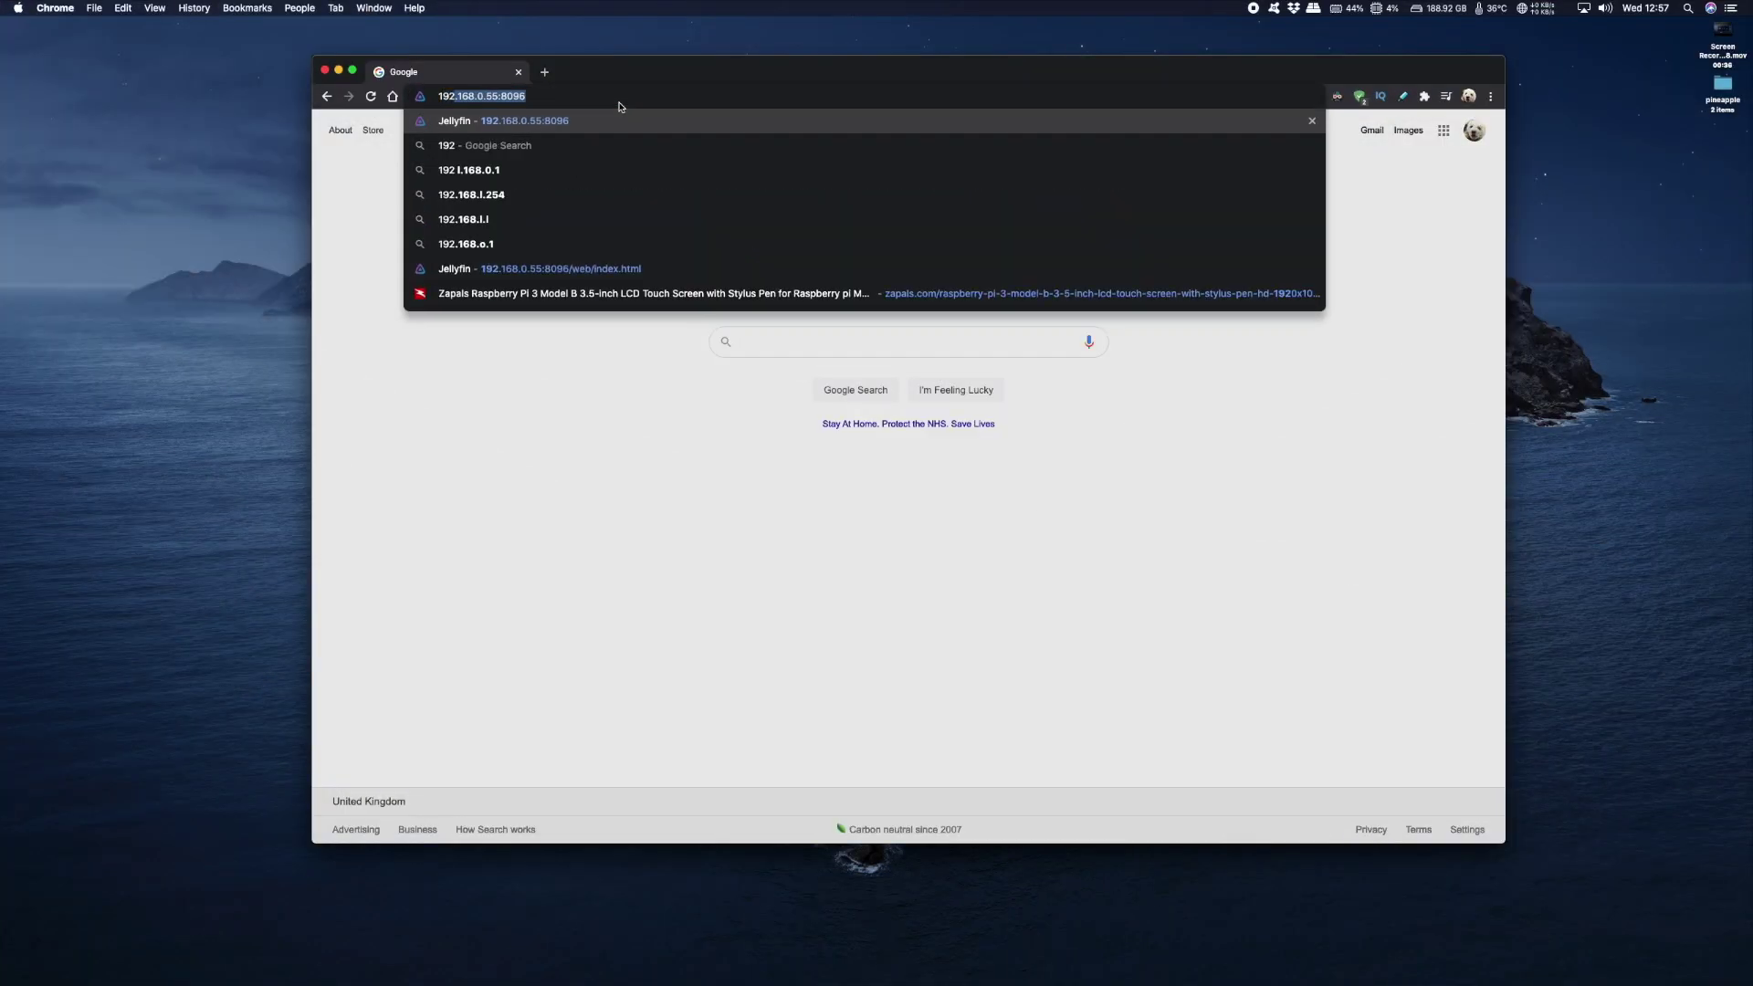
key("Return")
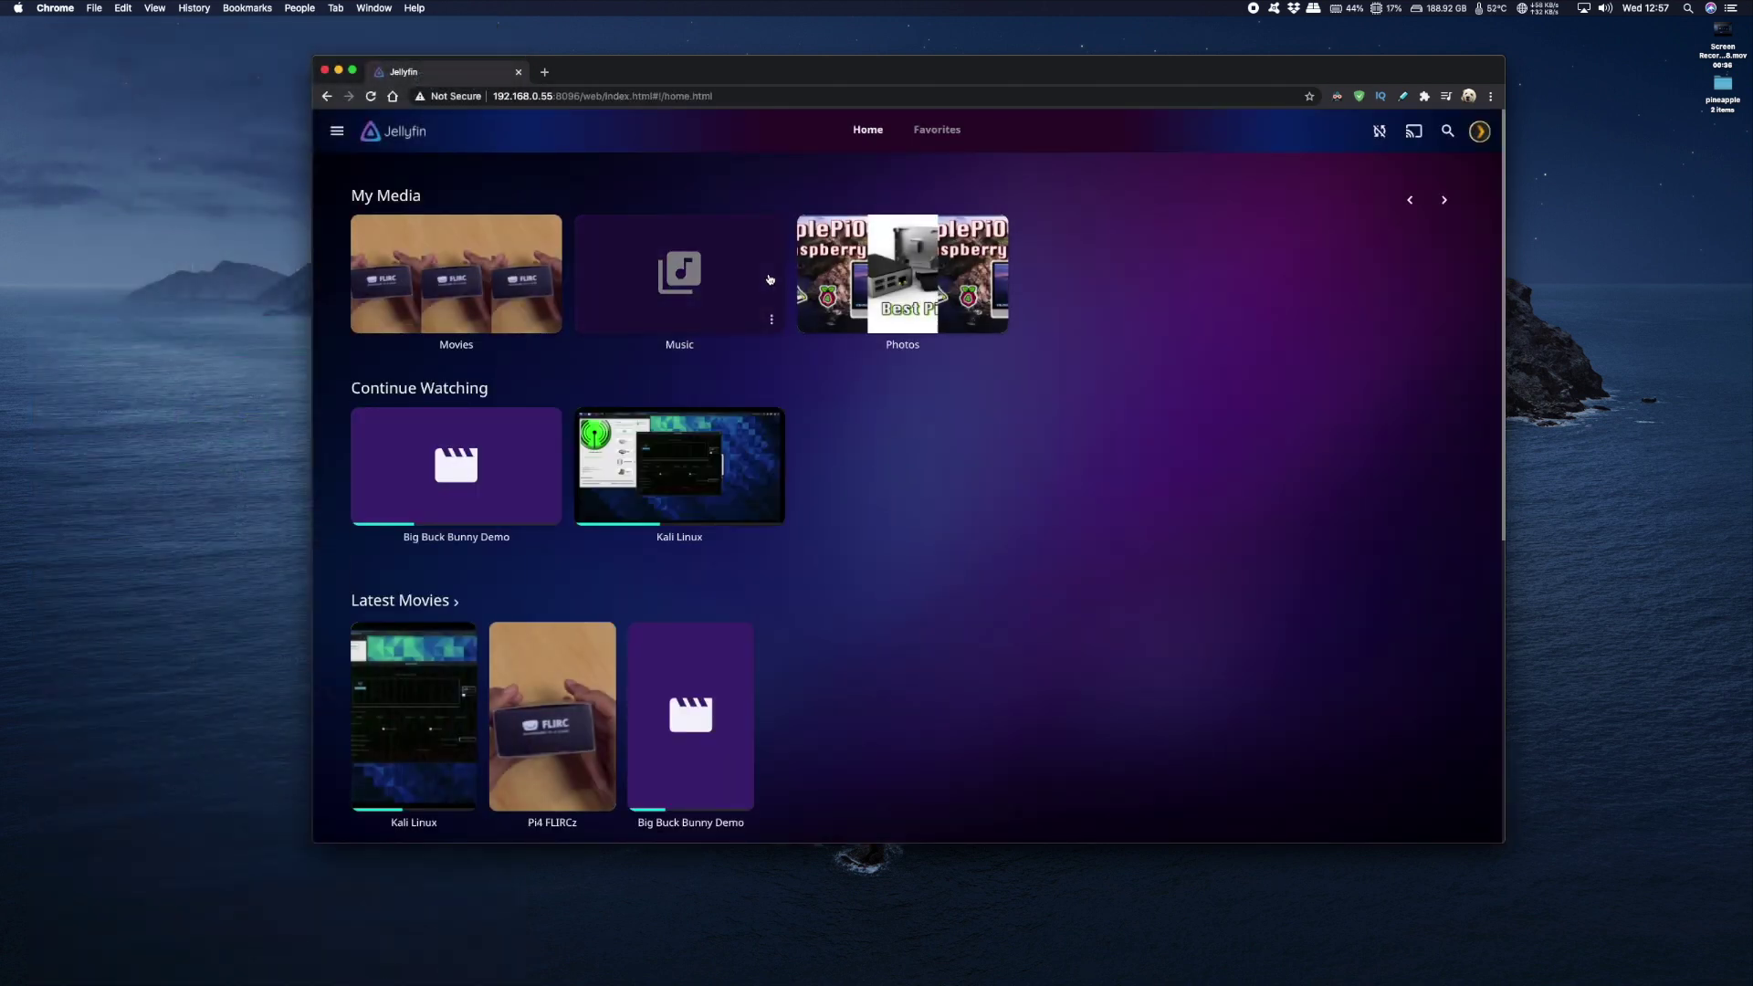
- Browse the Jellyfin home page libraries, then bring up the side navigation drawer
scroll(782, 329, "down", 3)
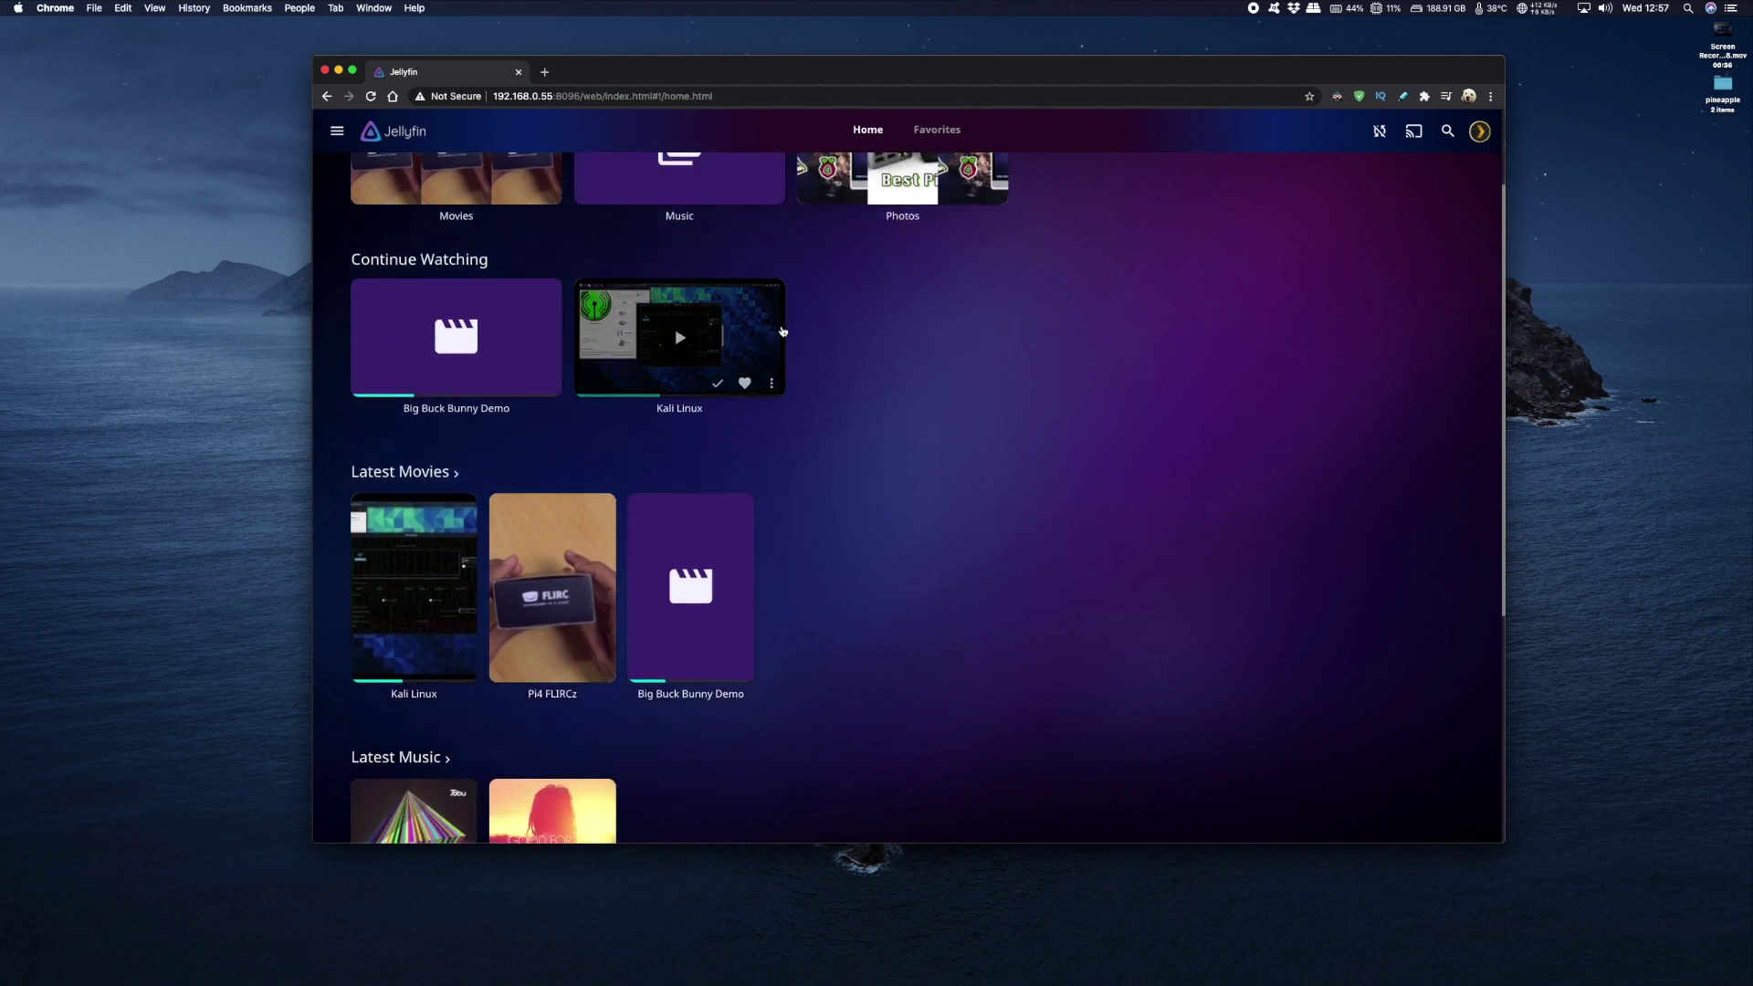
scroll(783, 332, "down", 9)
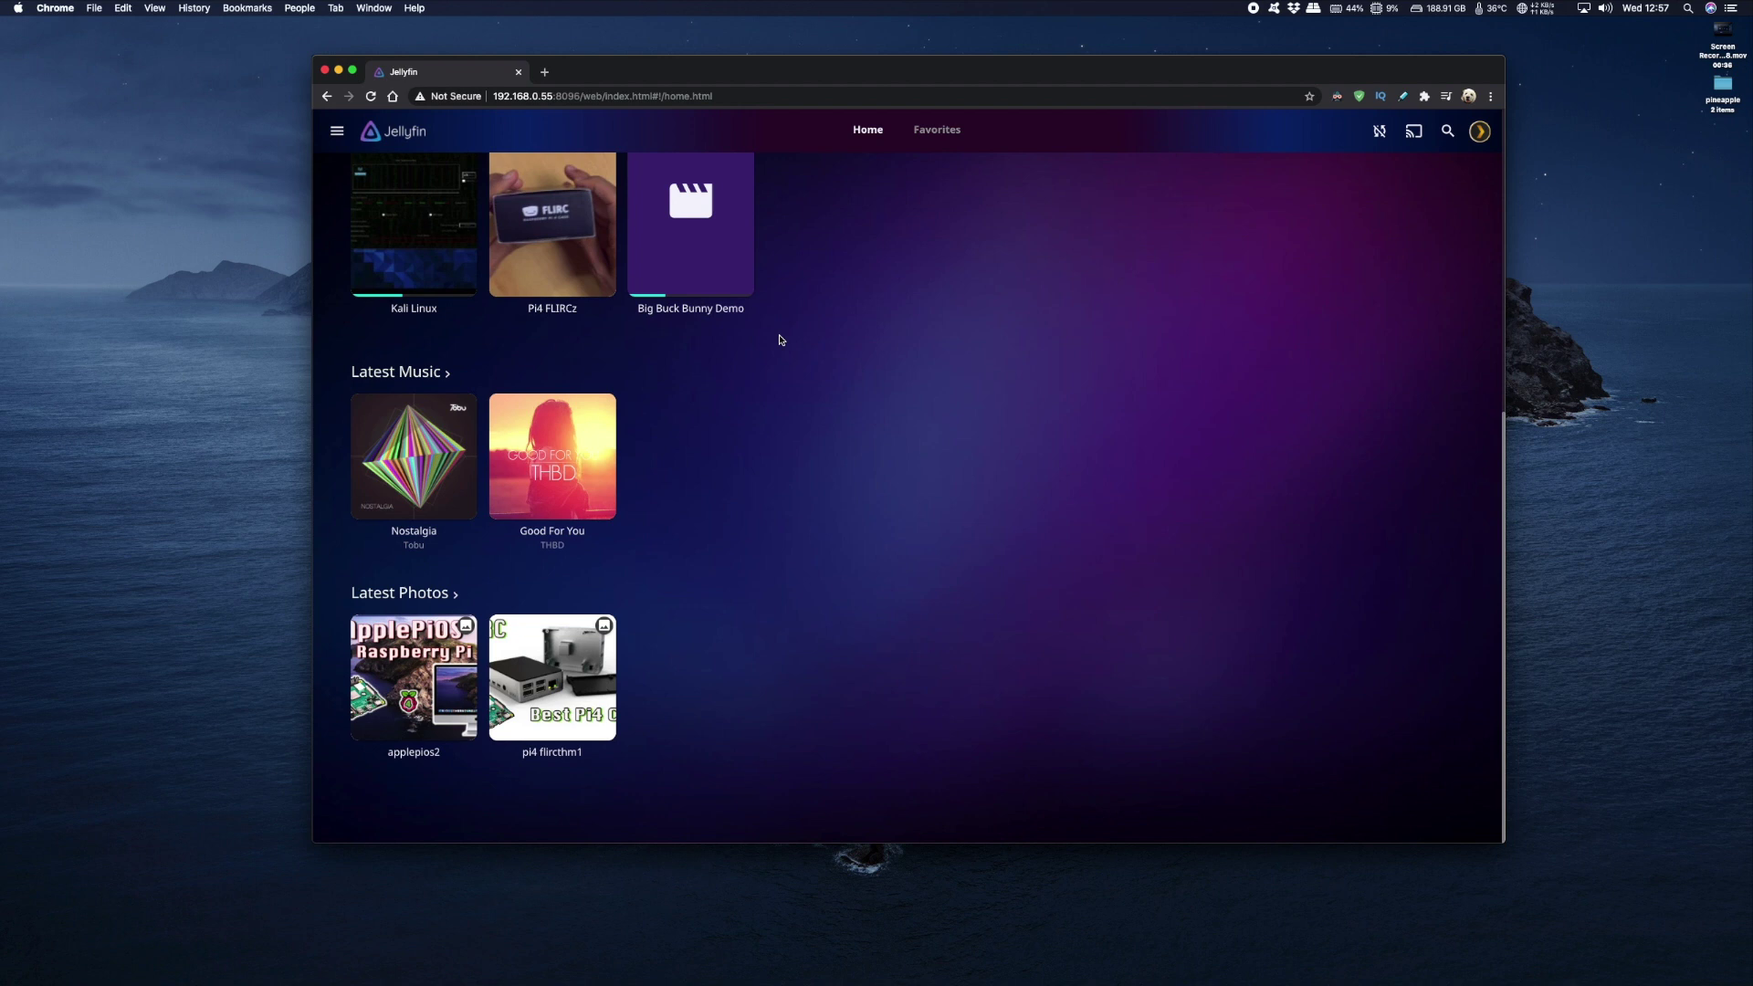
scroll(780, 340, "up", 12)
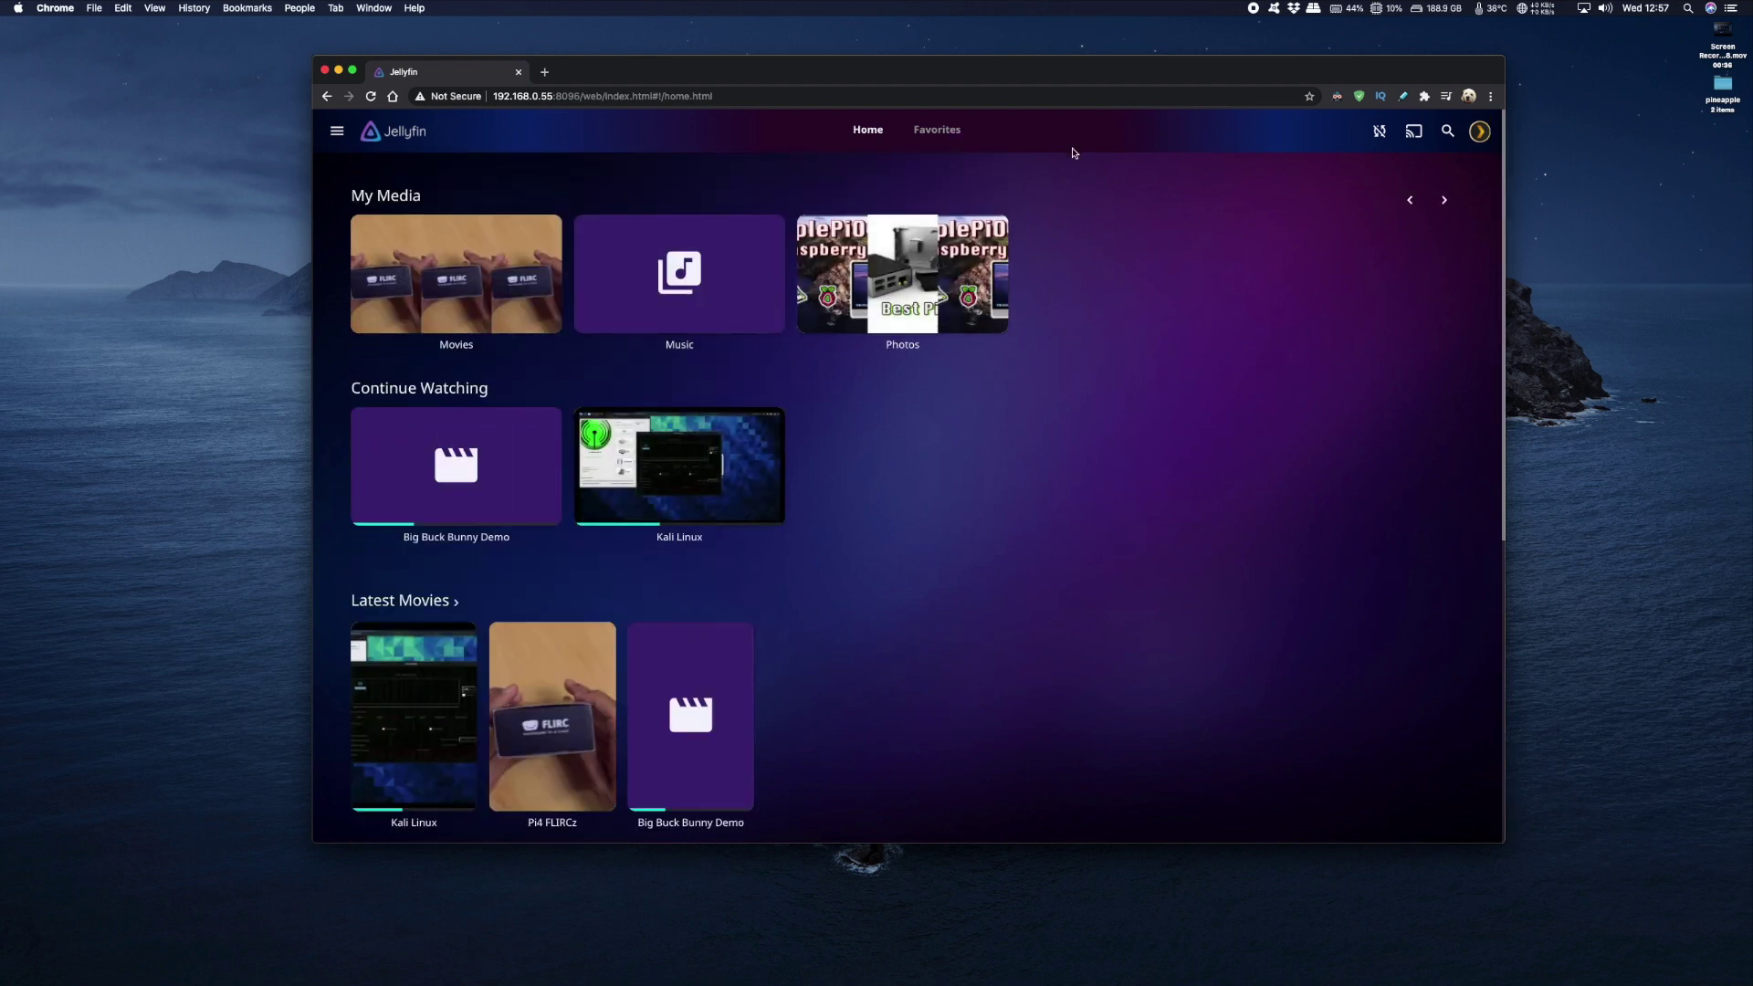
left_click(337, 132)
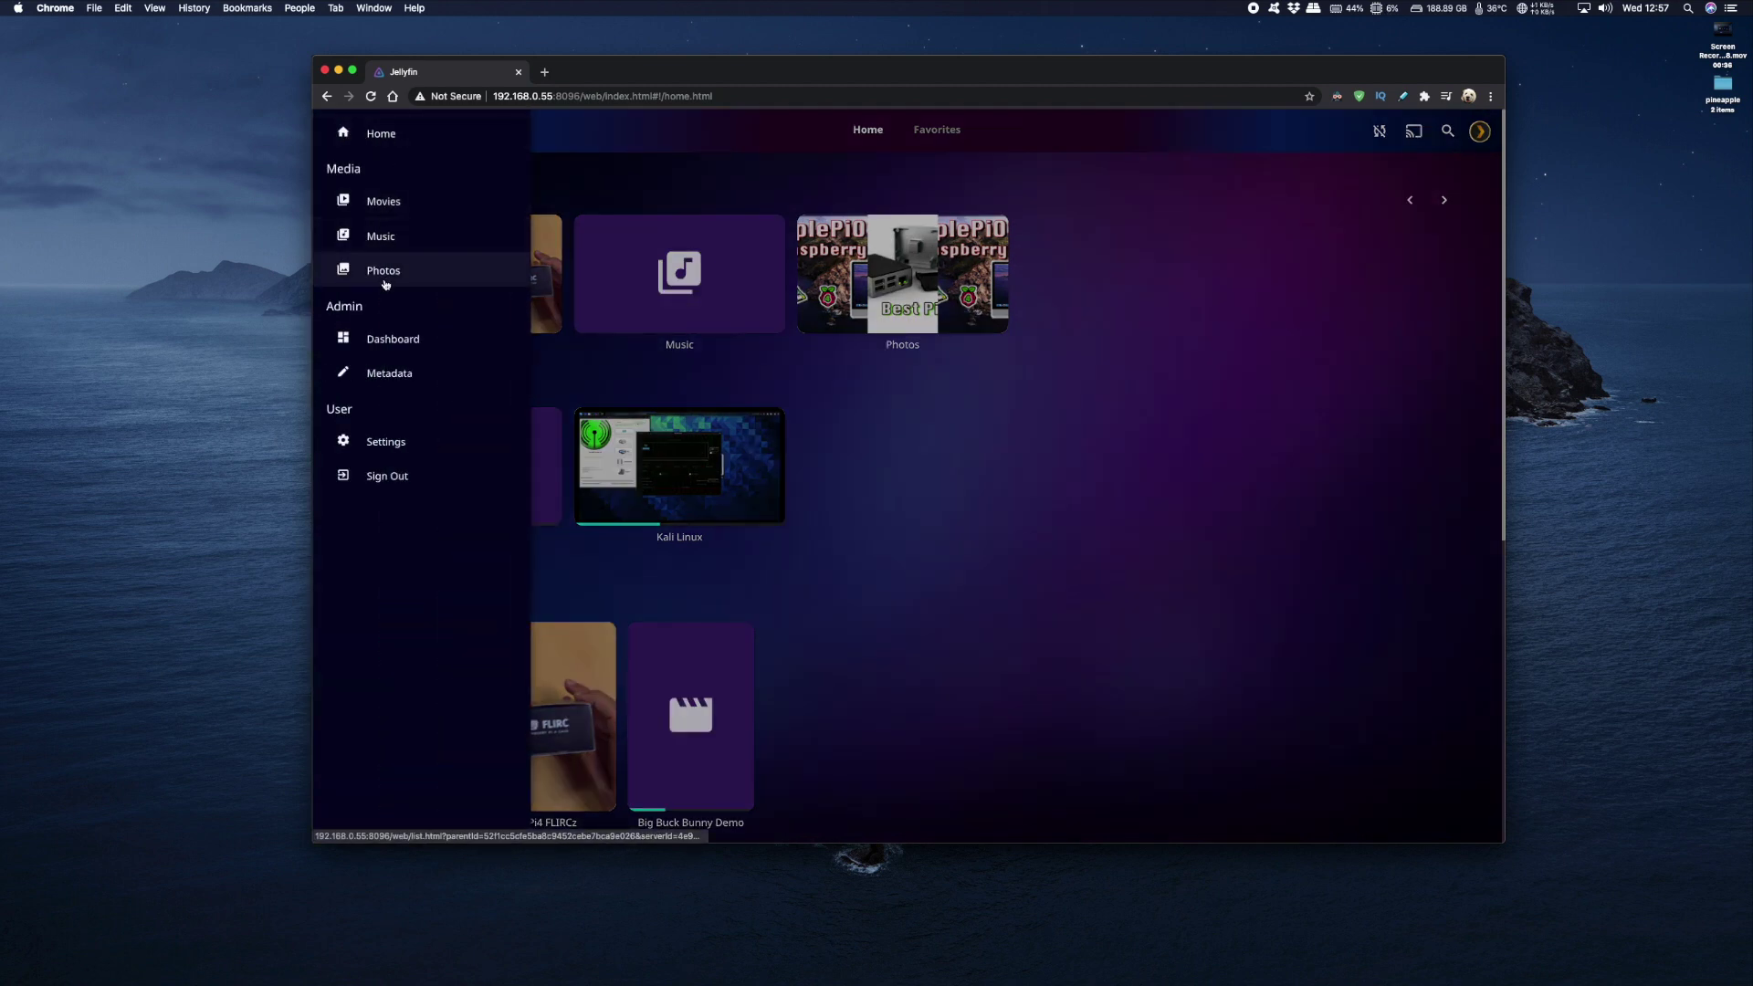
- Open the Dashboard and view its General, Users, Libraries and Playback settings pages
left_click(395, 341)
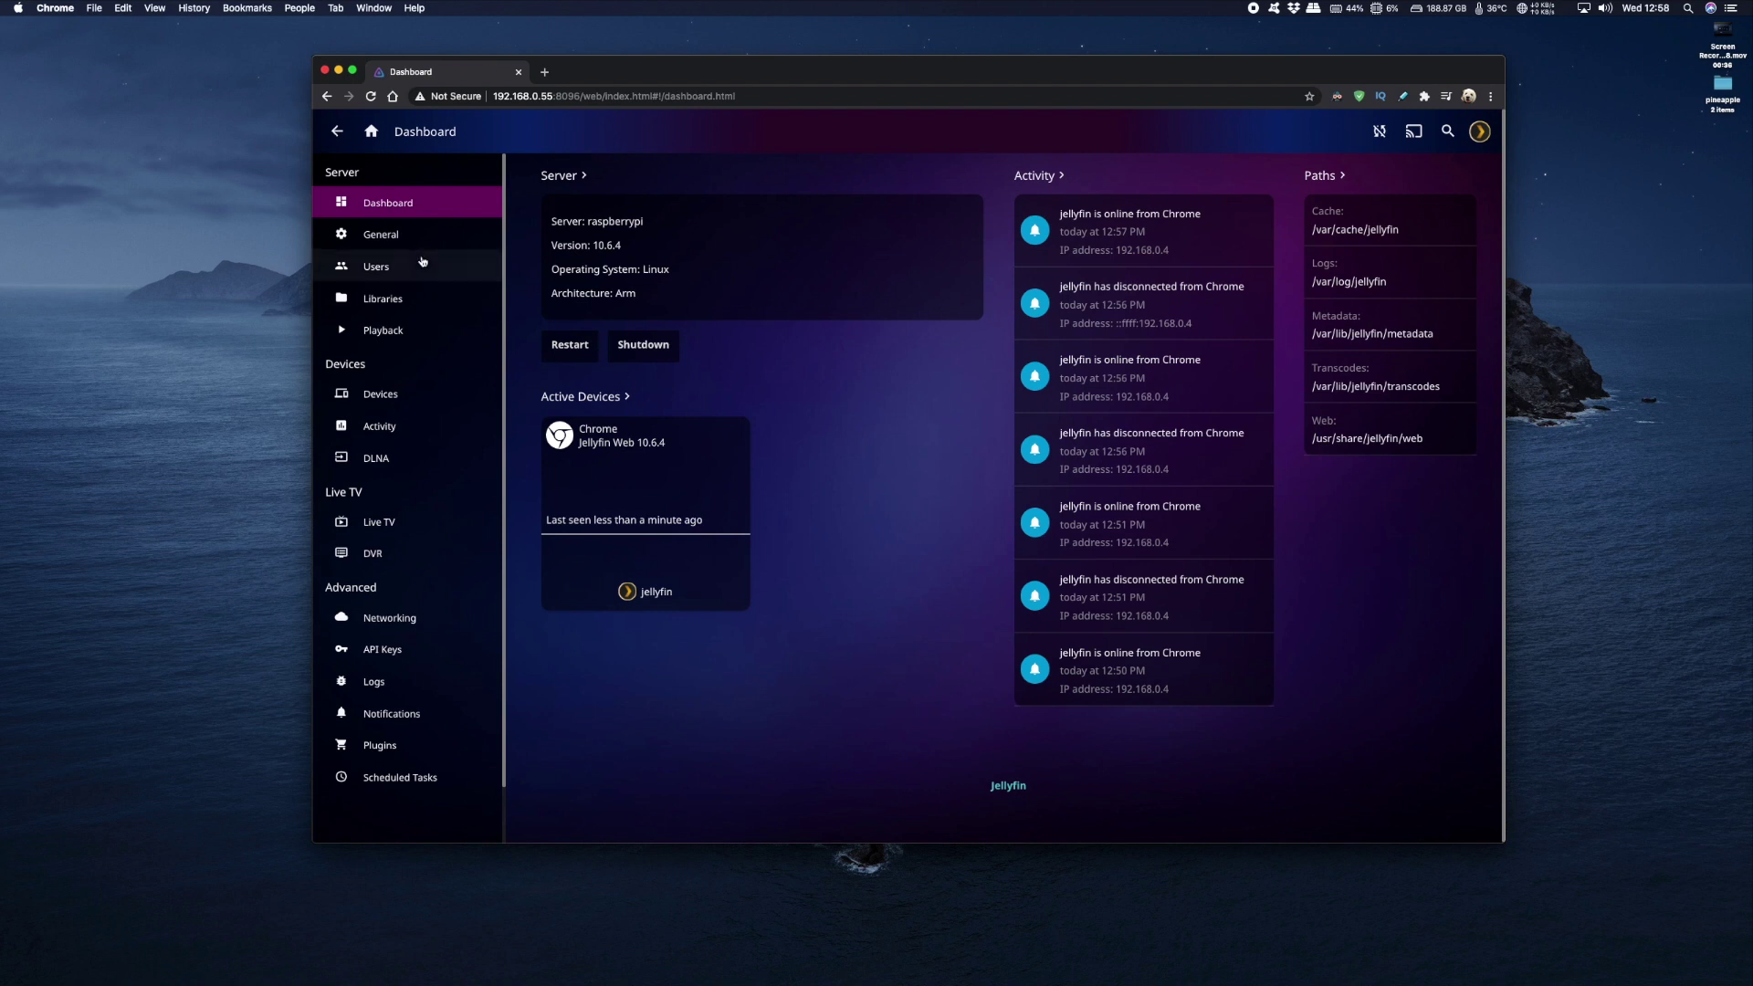
left_click(382, 235)
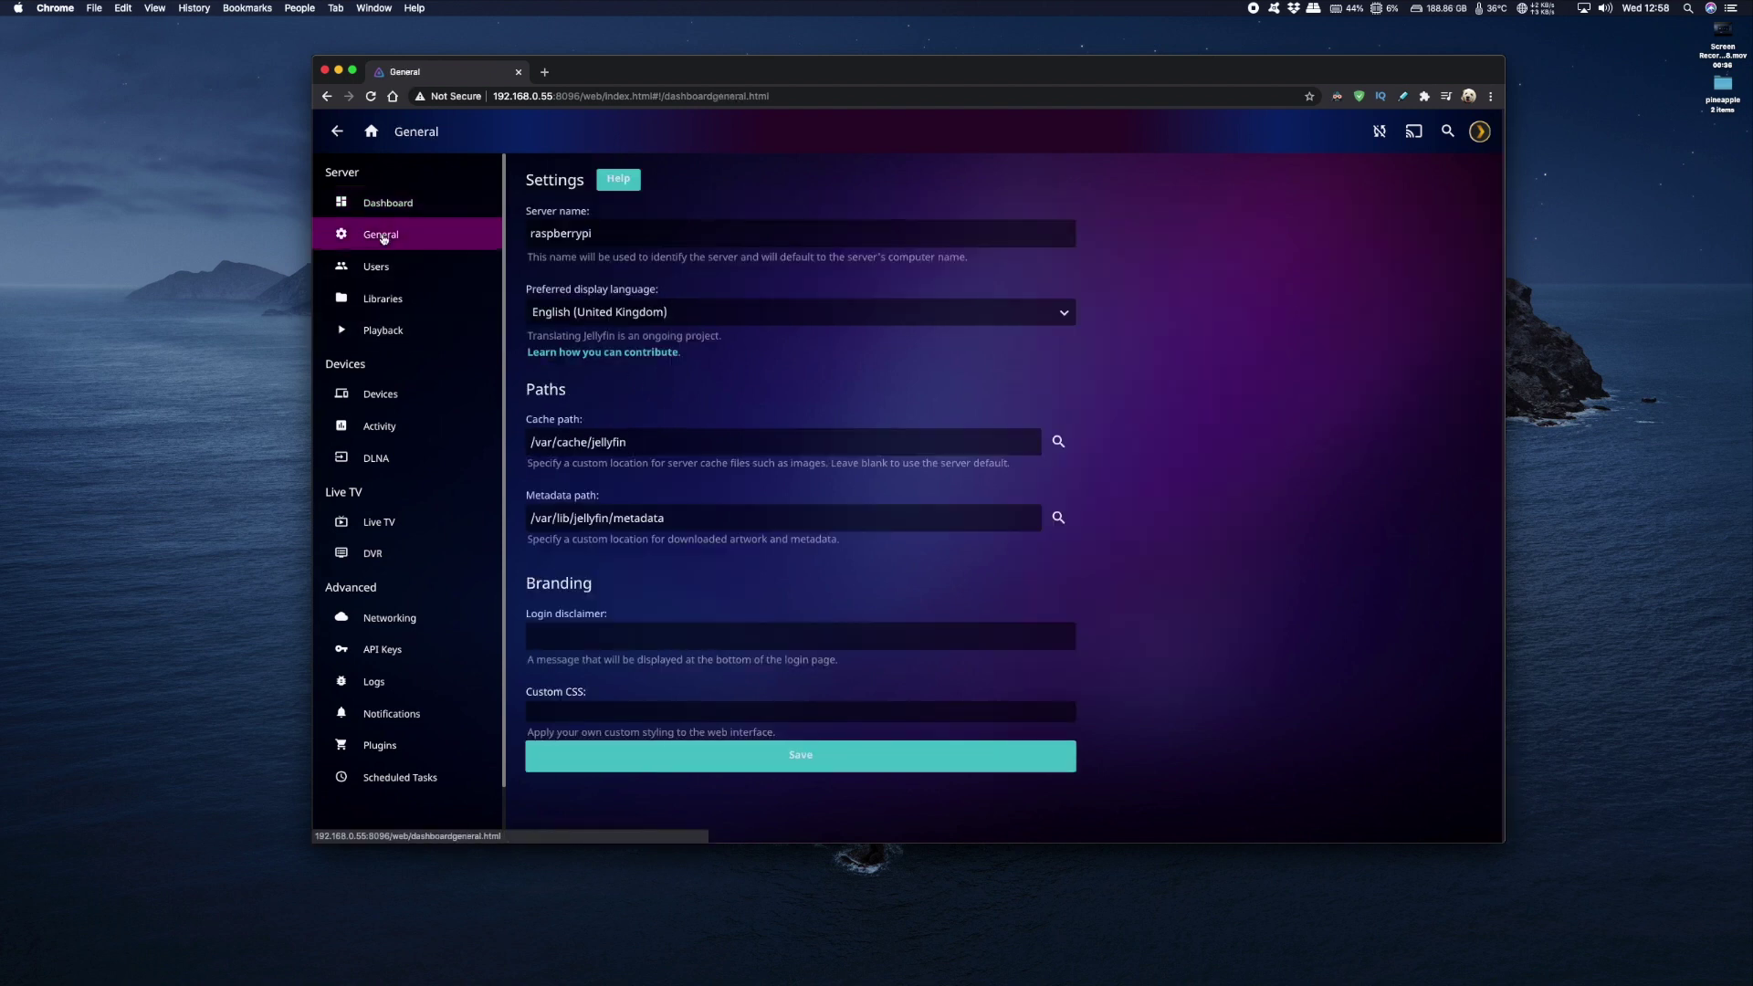
left_click(376, 268)
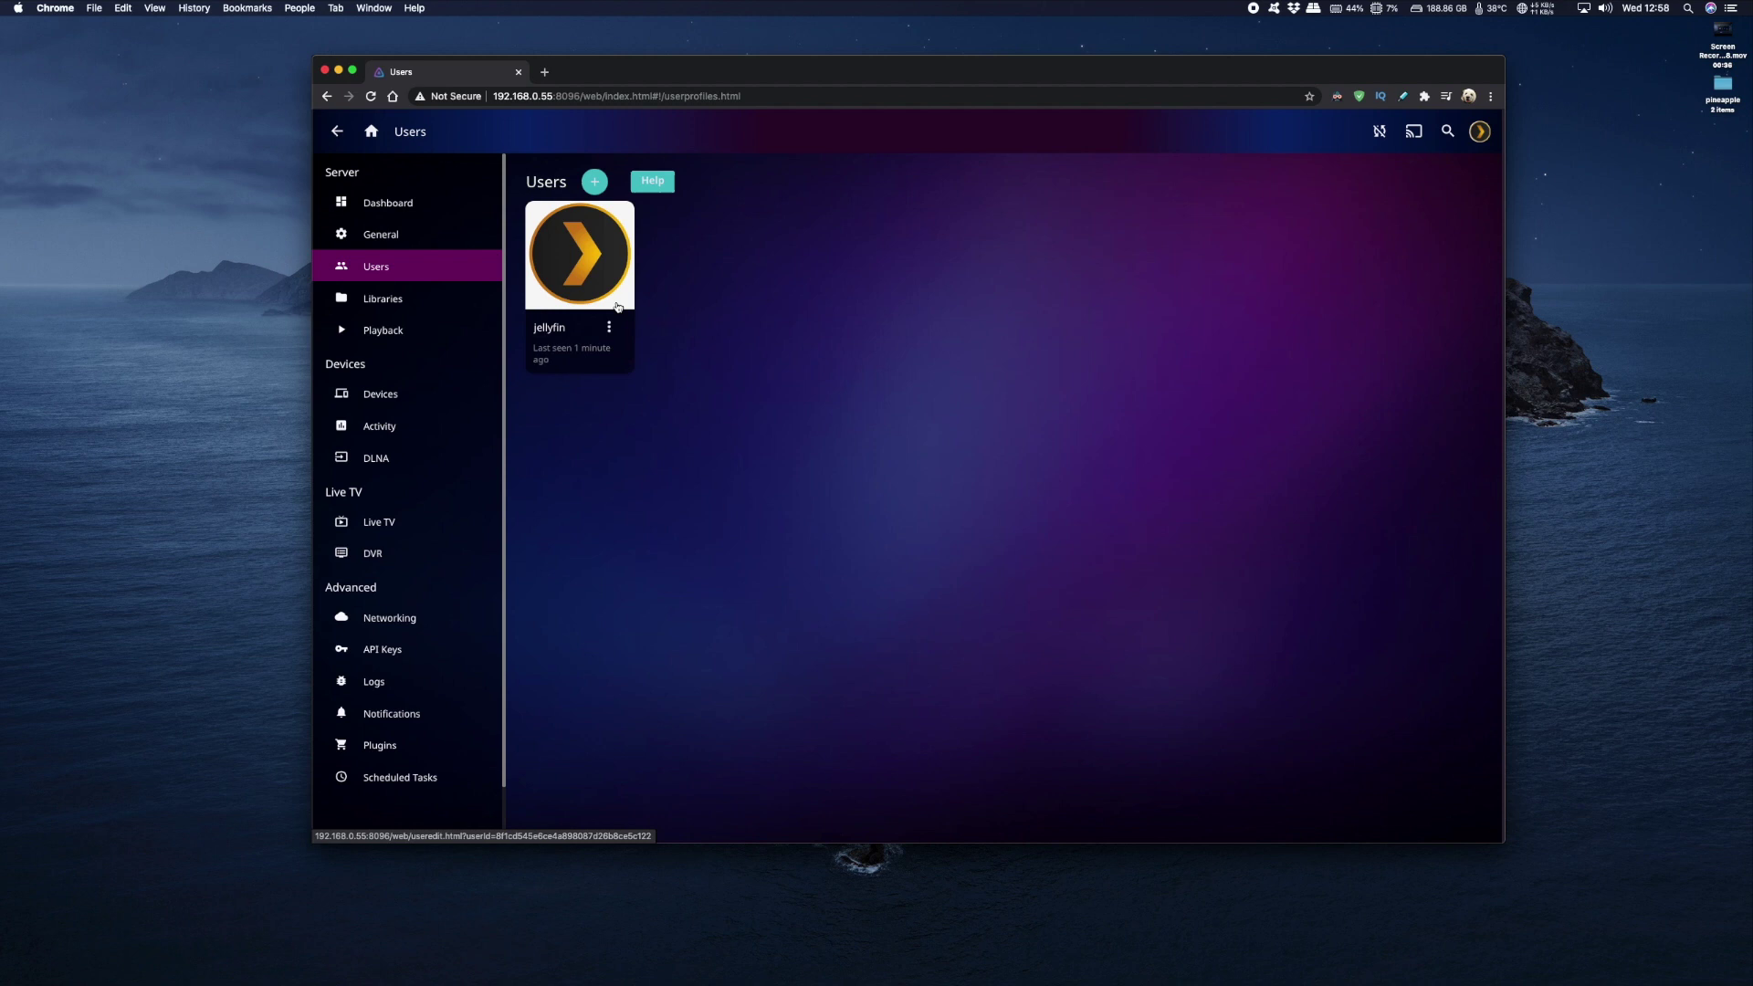
left_click(390, 305)
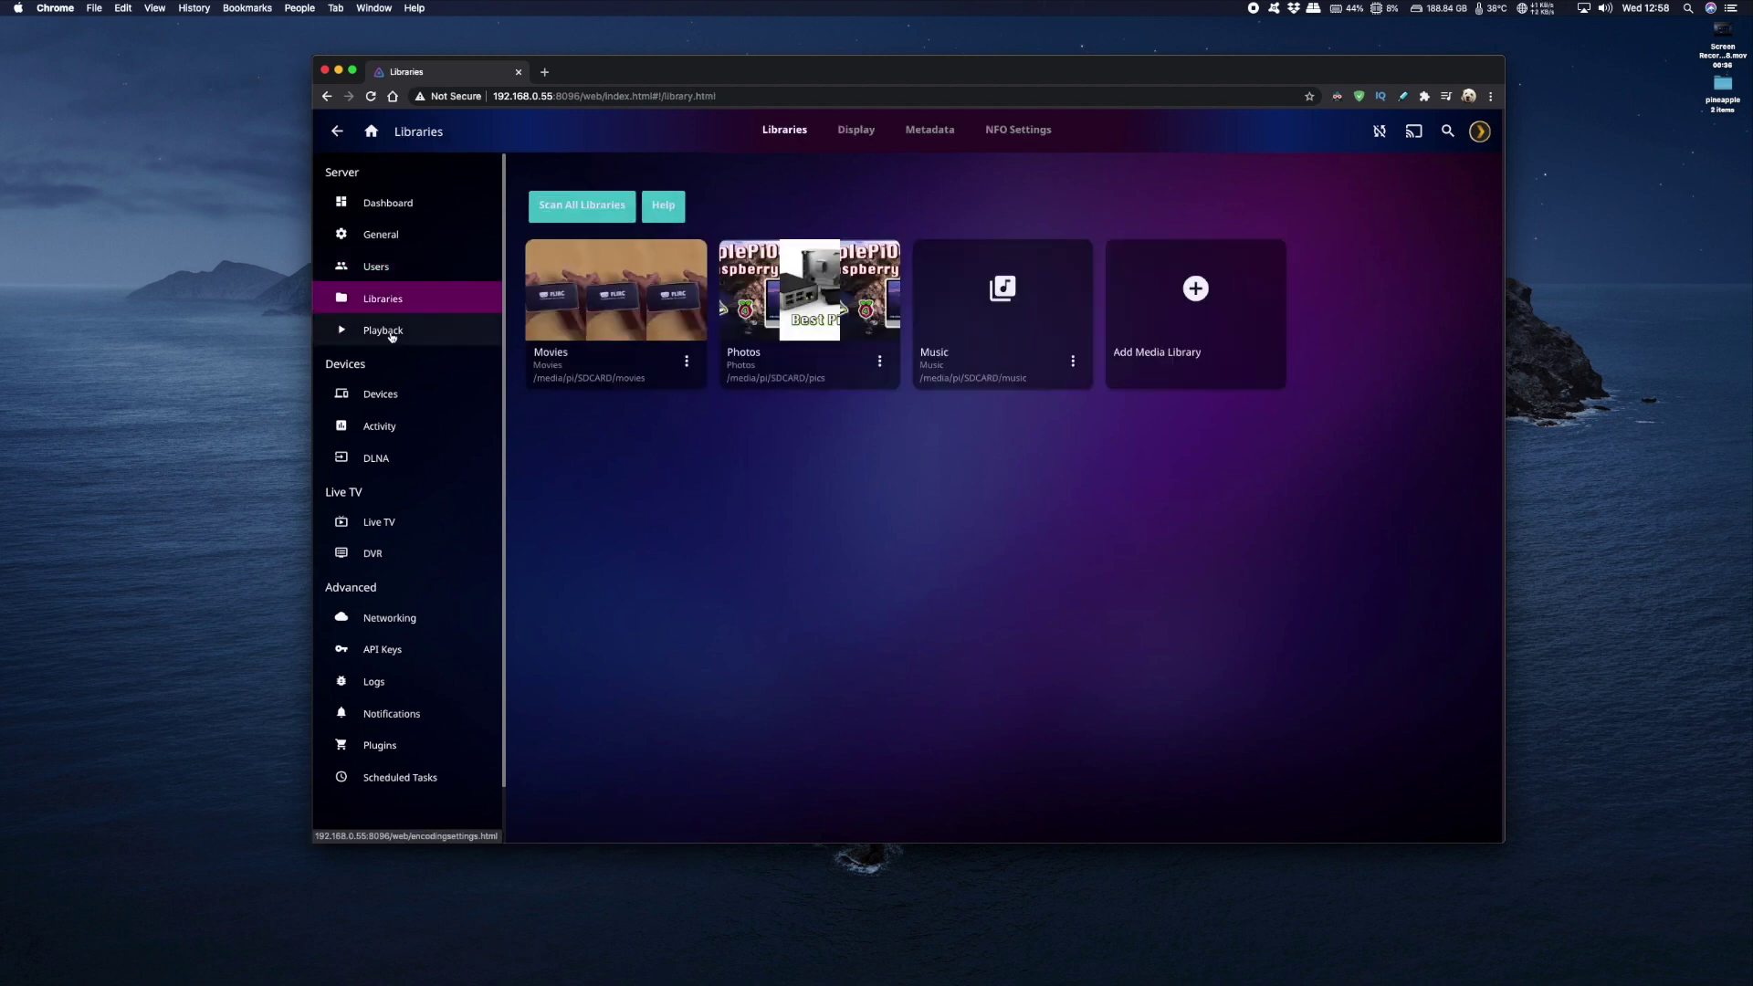
left_click(390, 334)
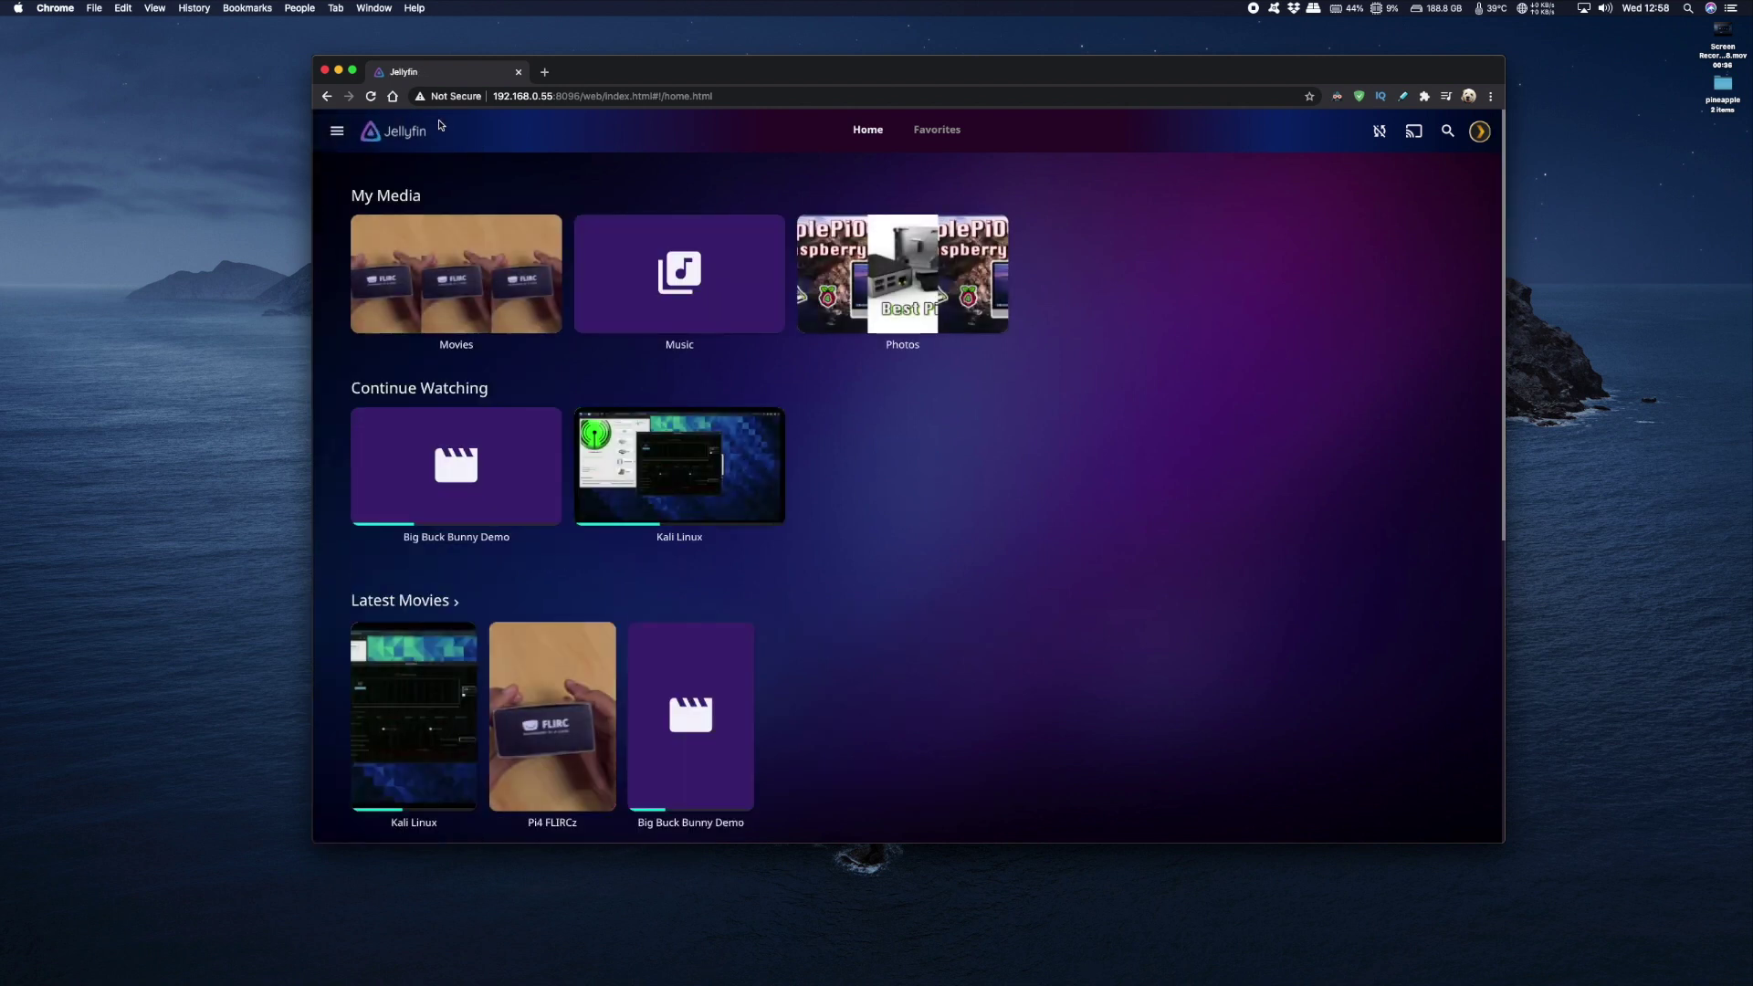
- Play Big Buck Bunny Demo with Playback Data shown, seeking to about 1:49 and 7:03
left_click(467, 470)
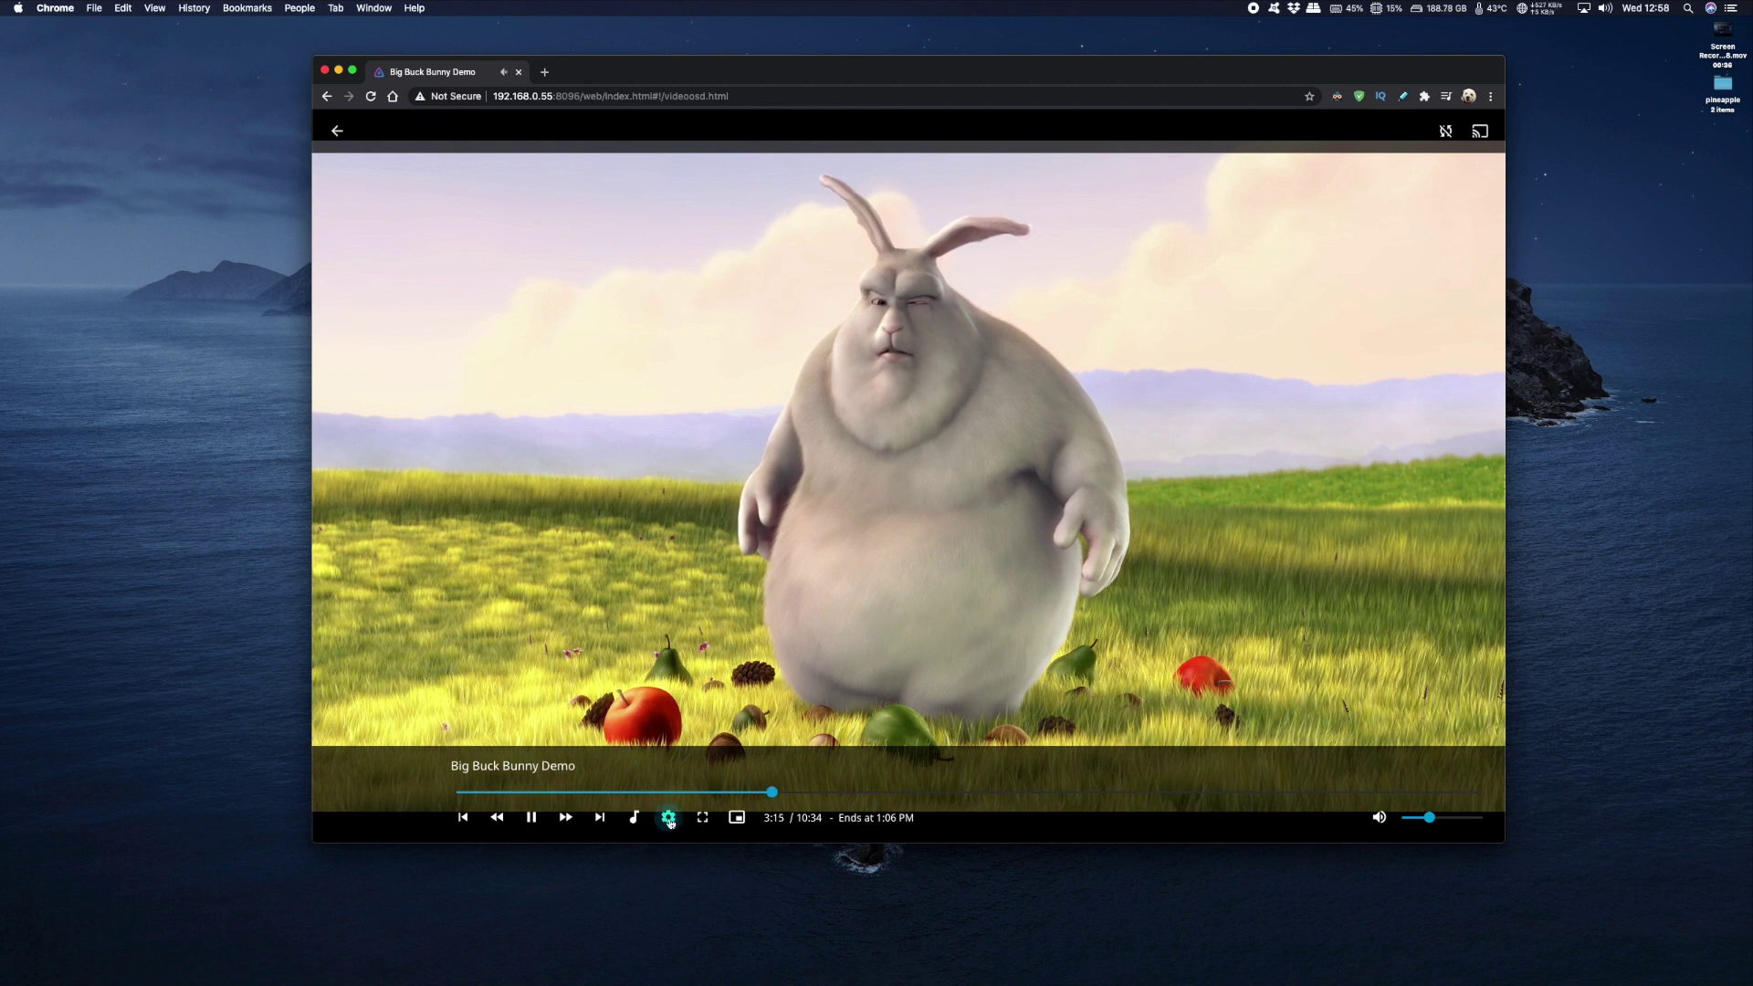
left_click(668, 819)
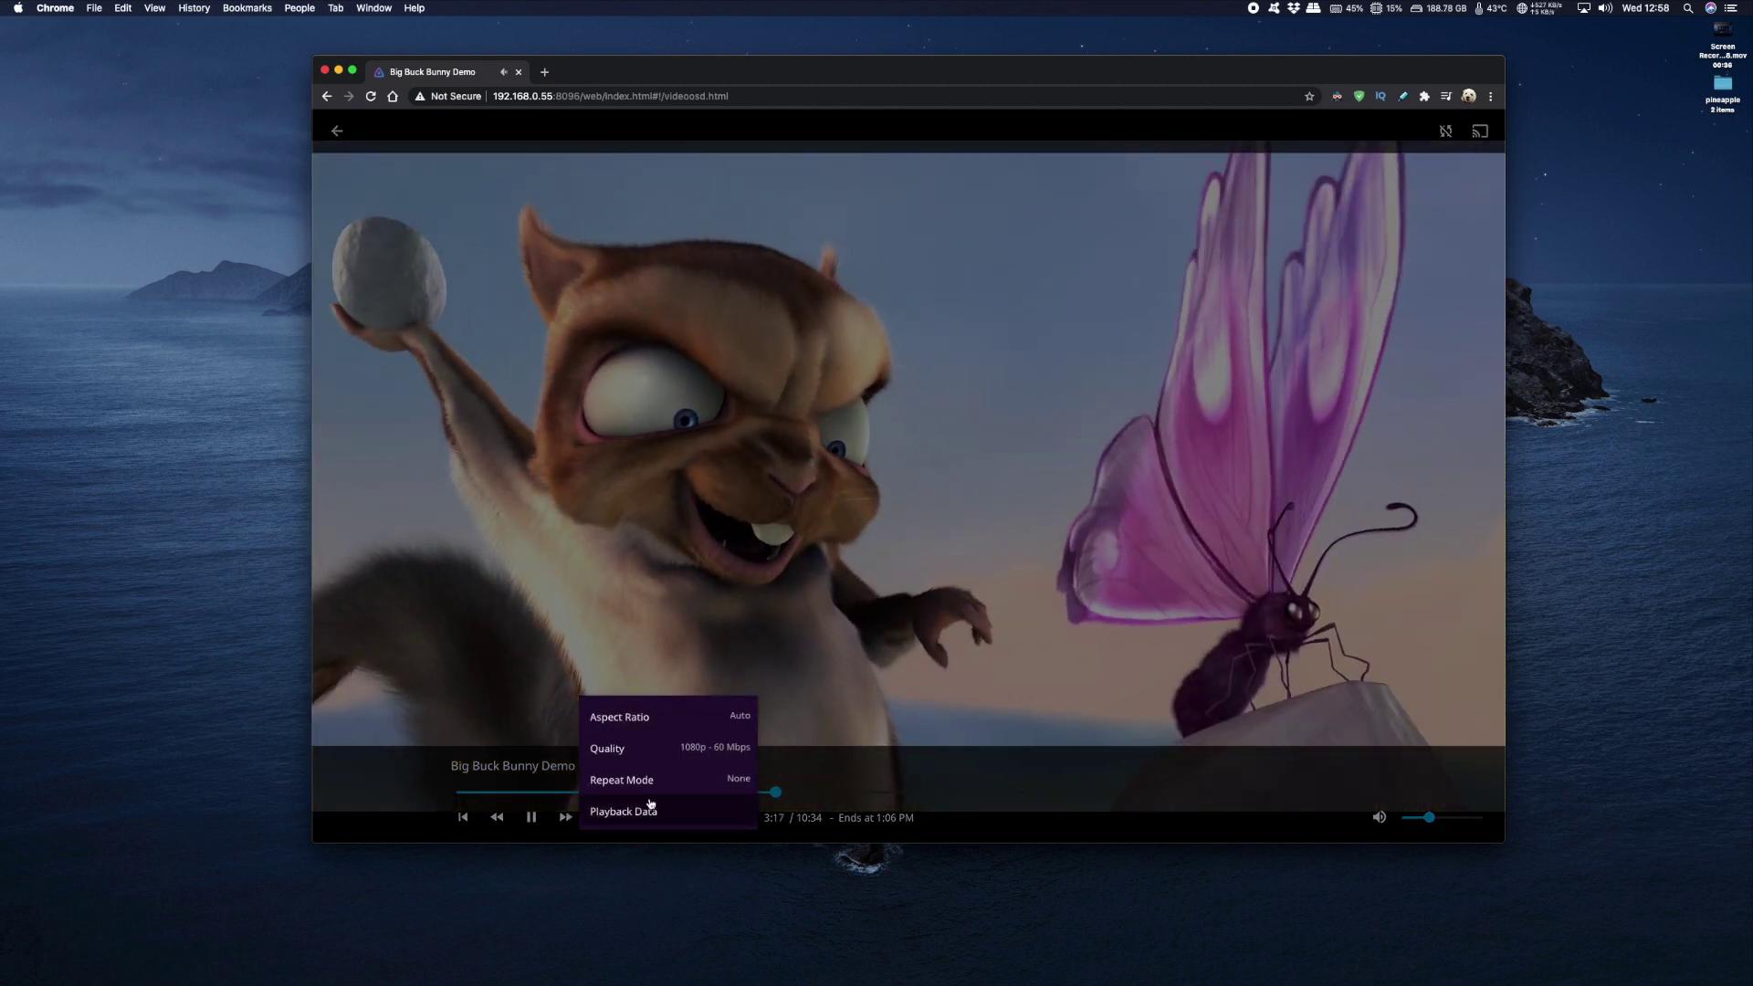
left_click(651, 809)
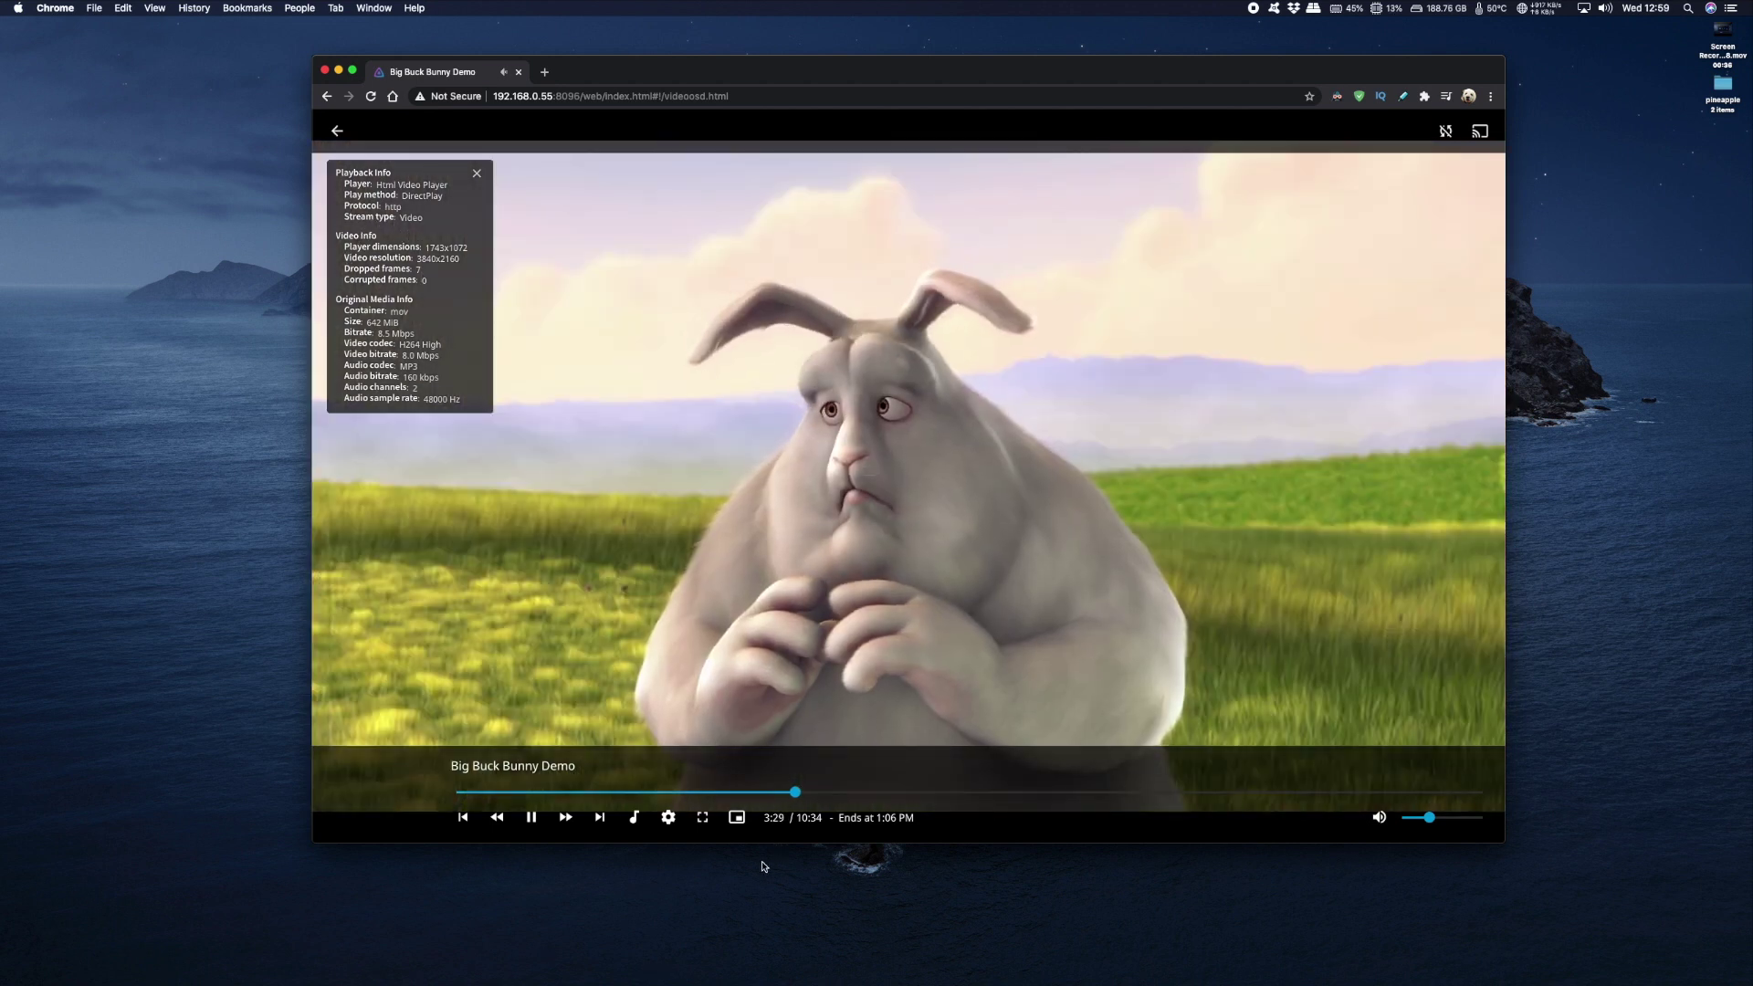
left_click(634, 792)
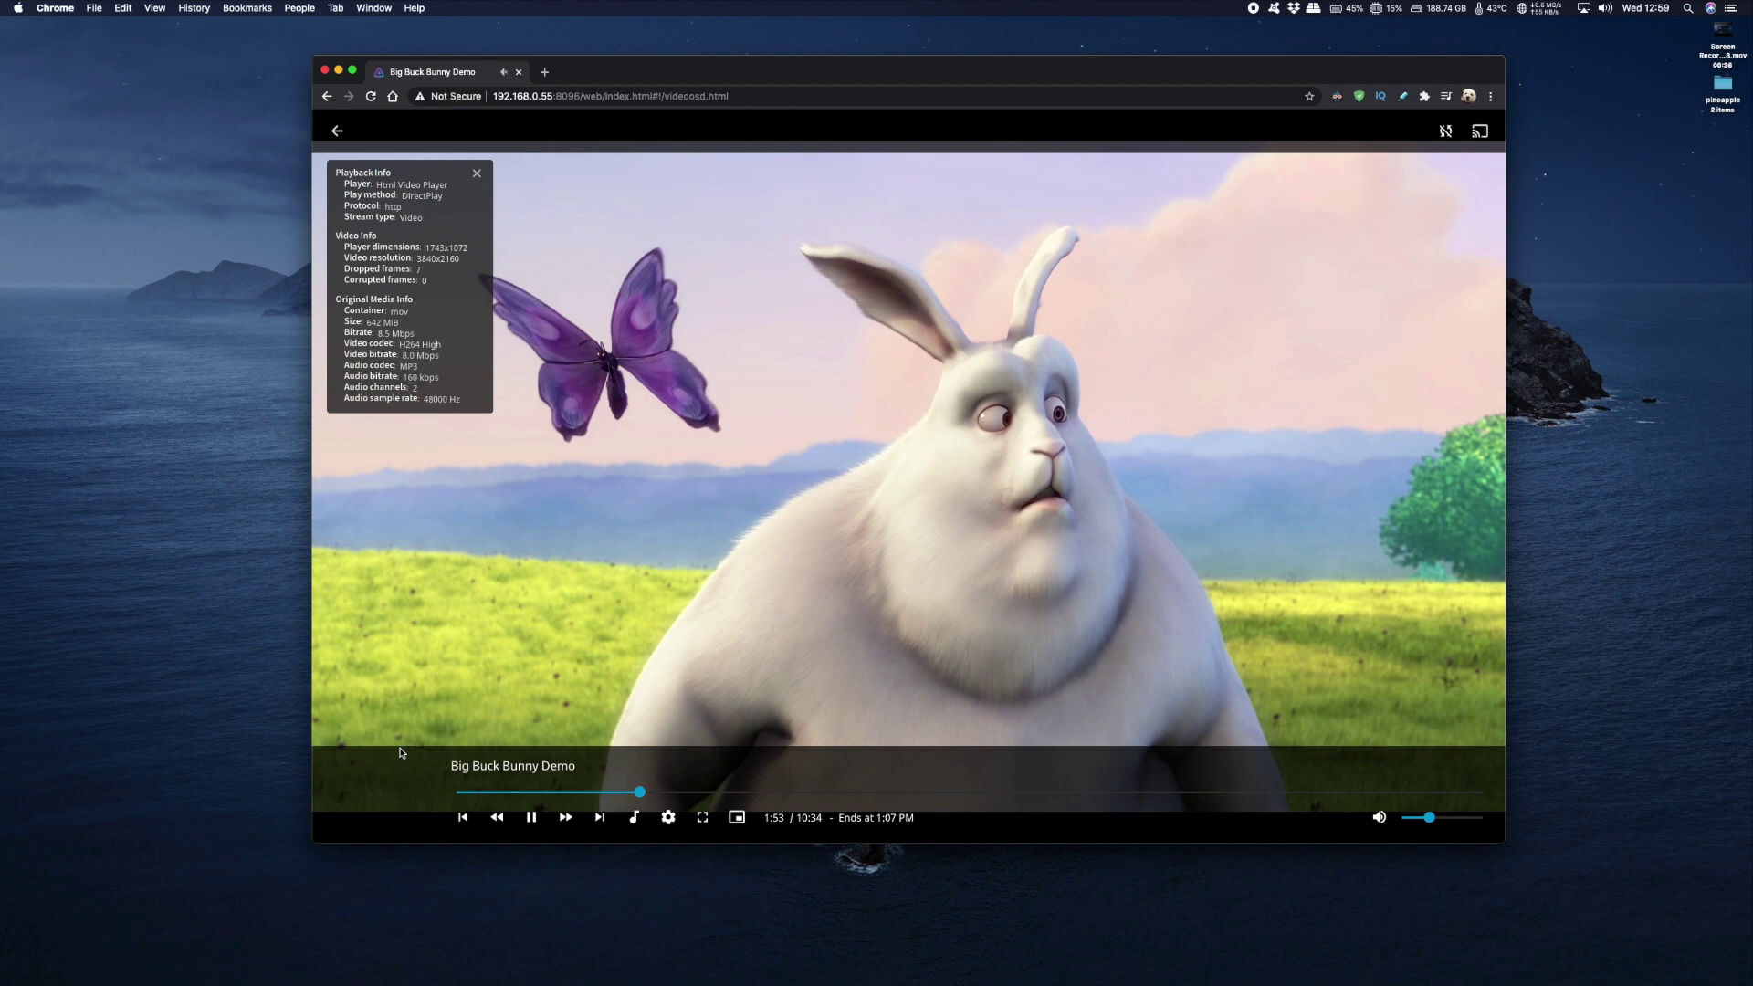
left_click(1140, 792)
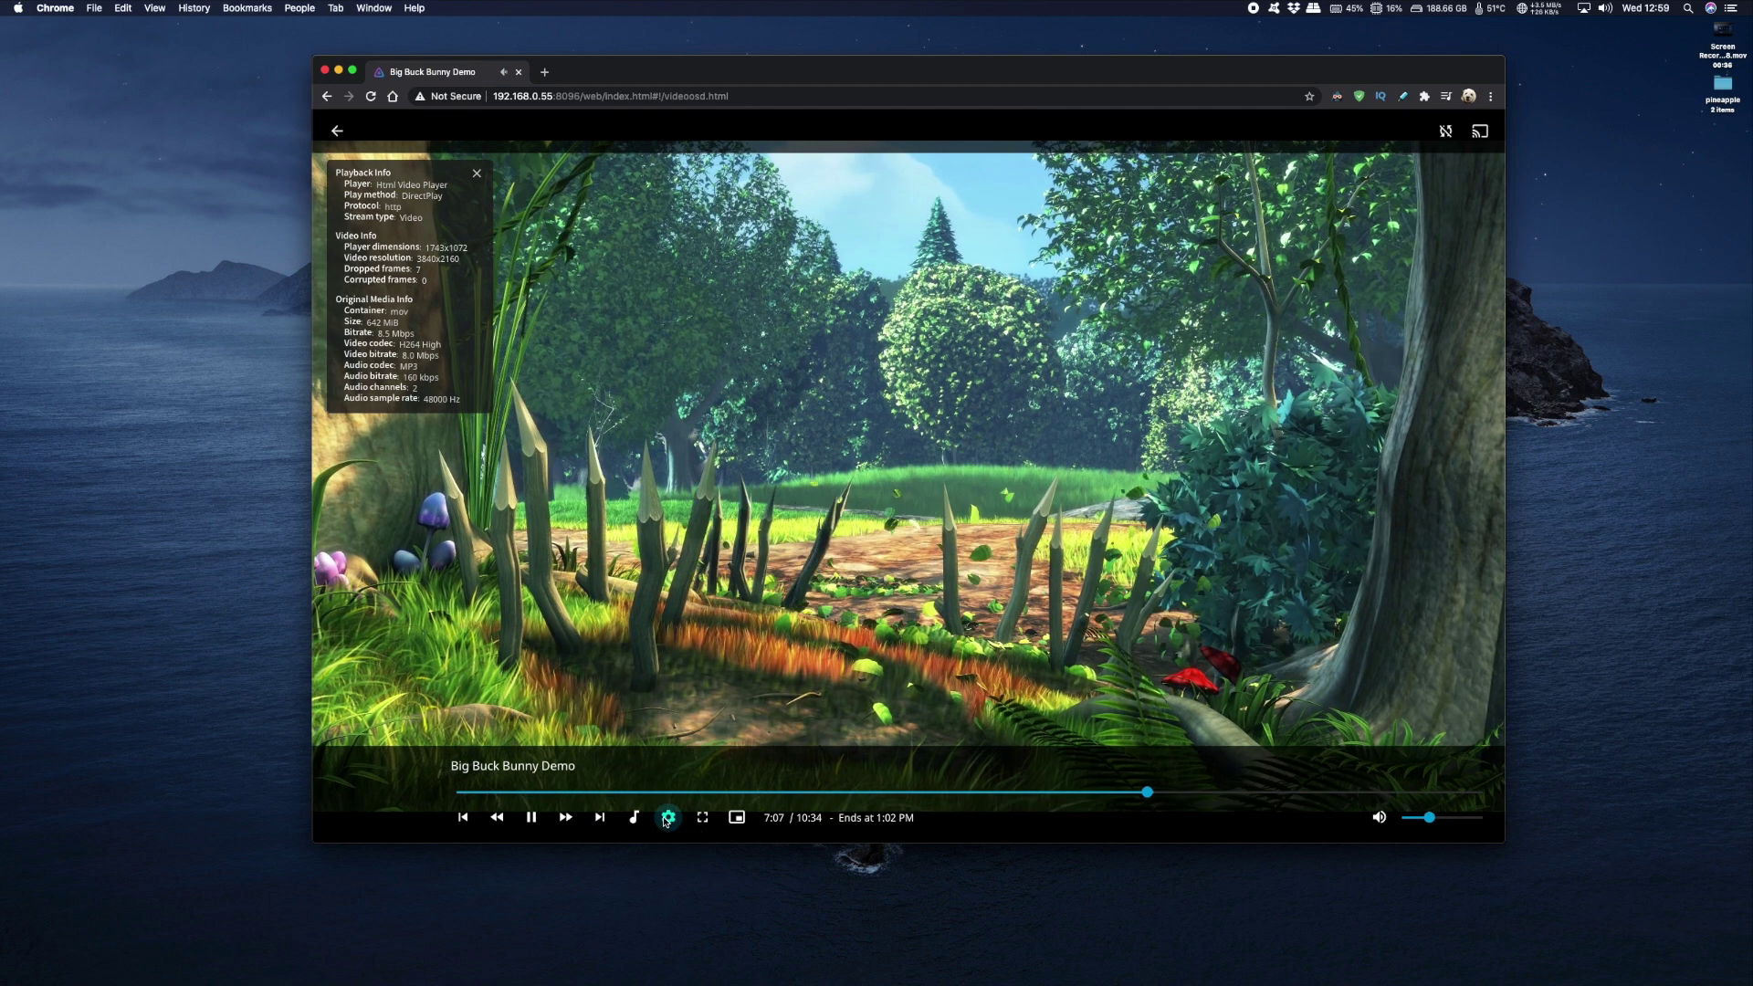
- Switch the video's streaming quality to 4K - 80 Mbps
left_click(667, 818)
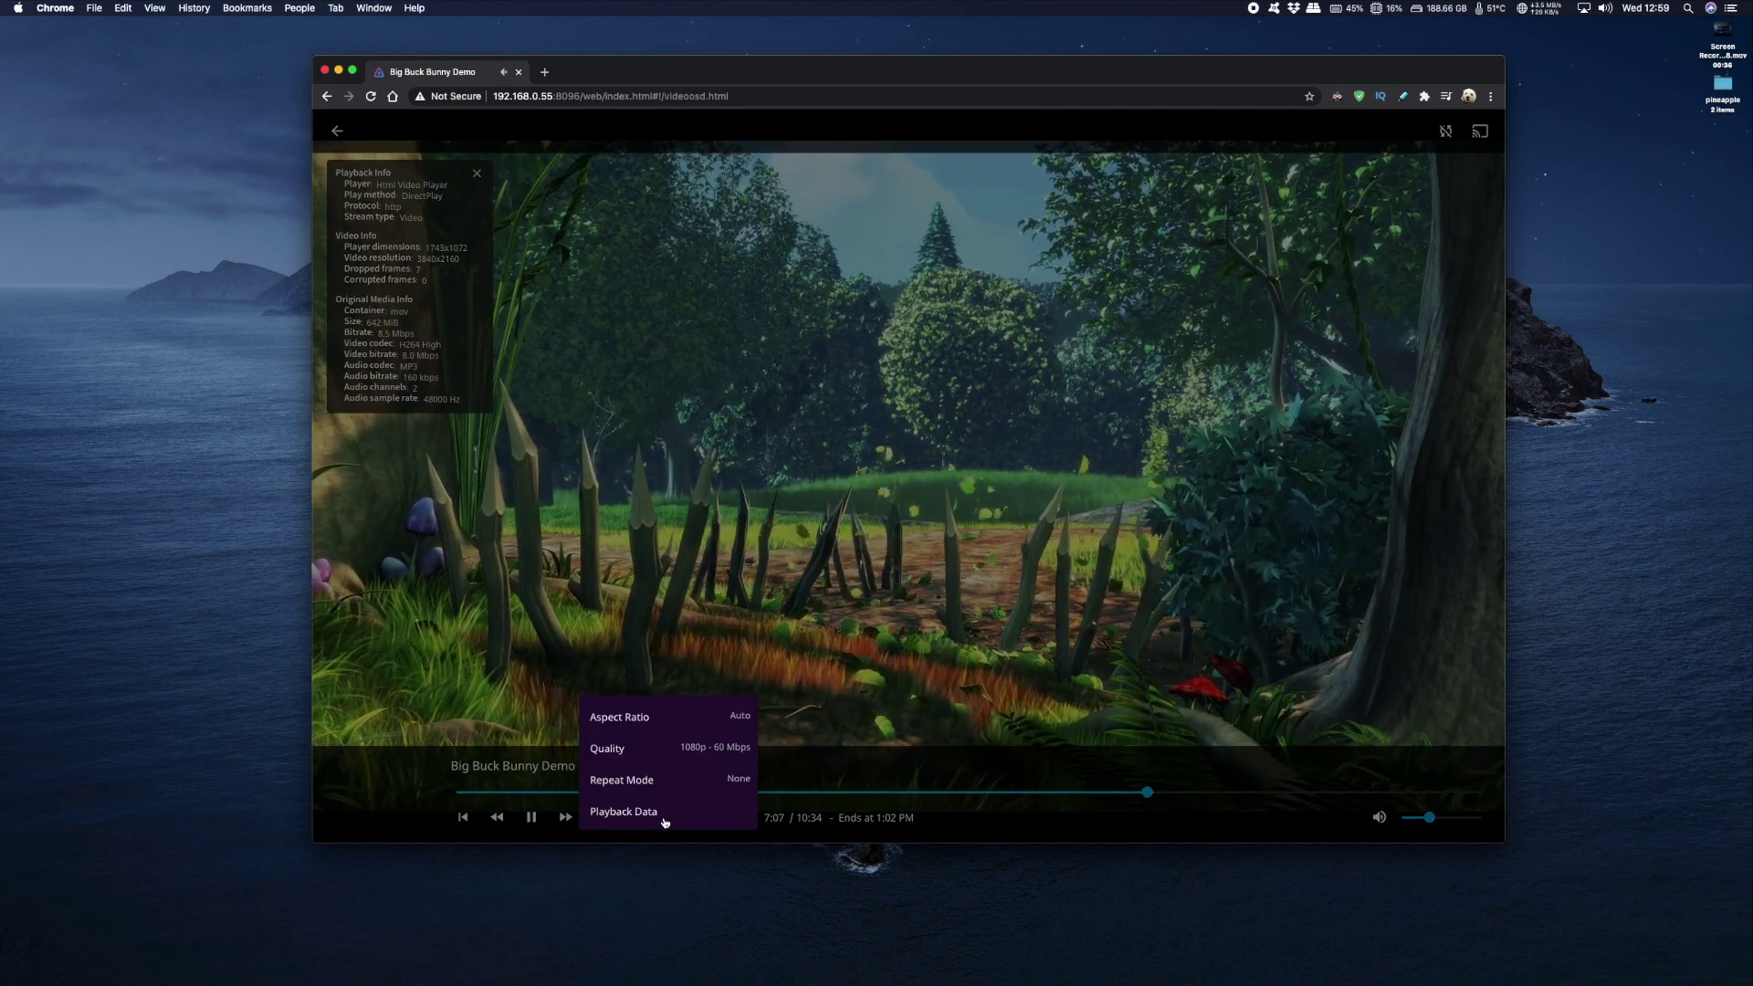
left_click(721, 747)
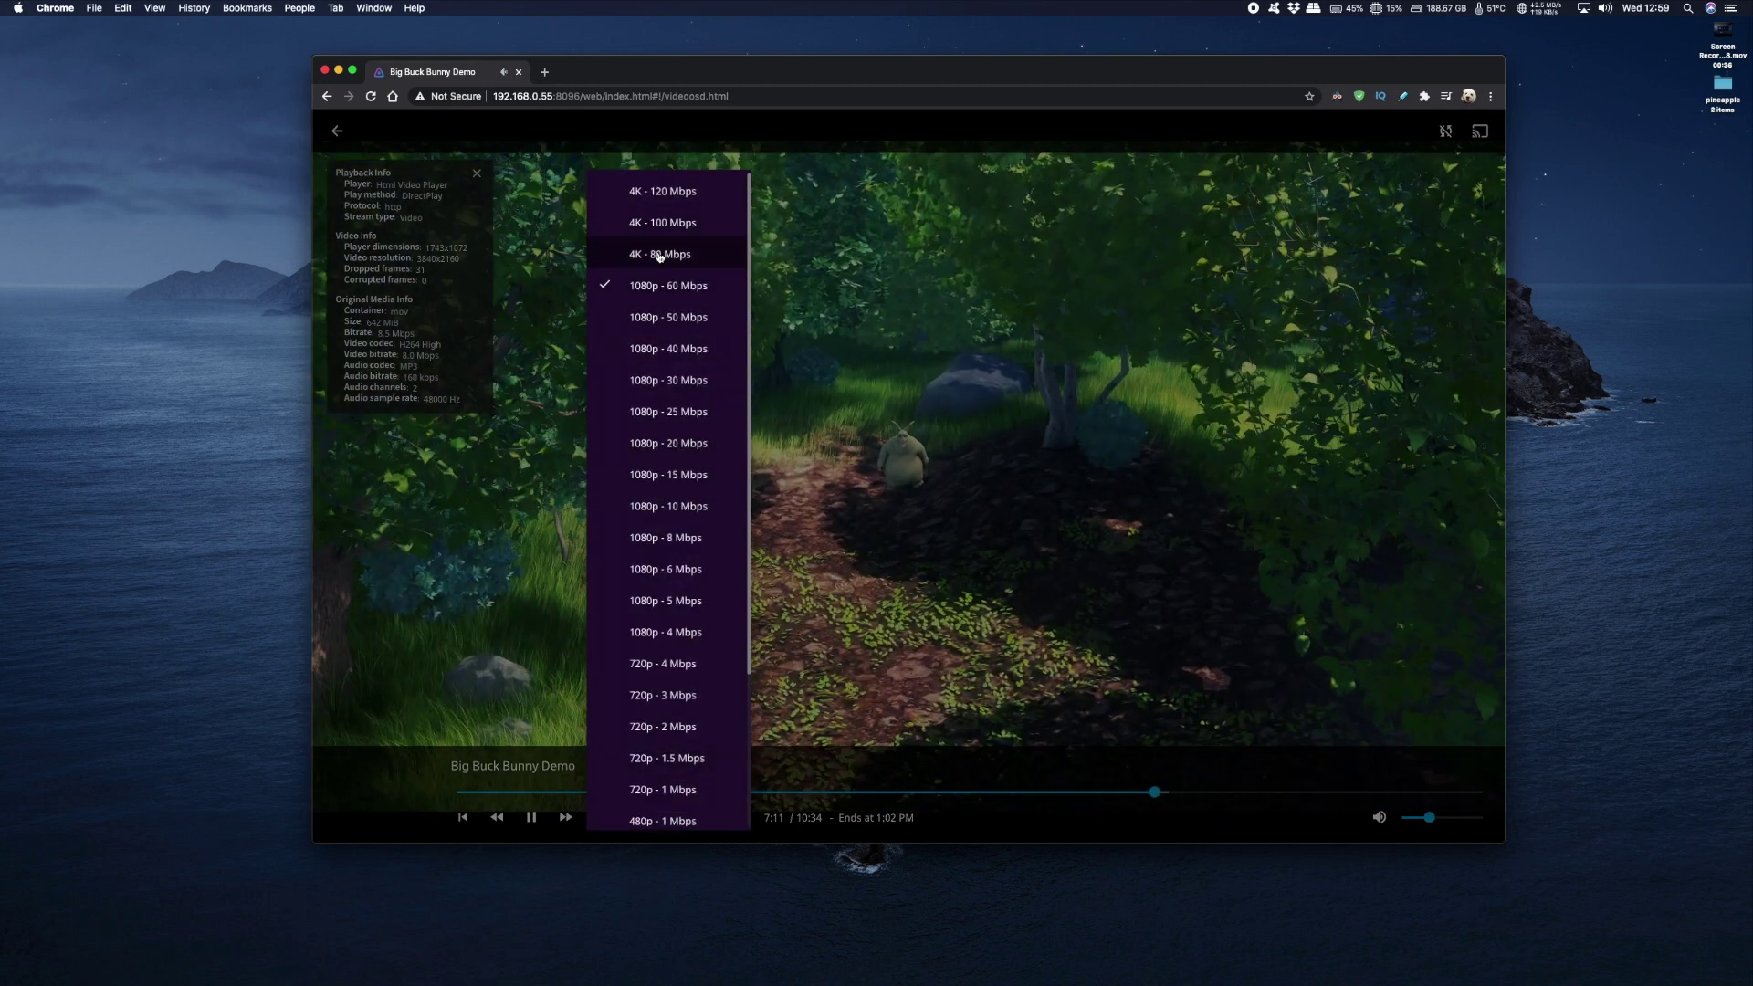
left_click(660, 255)
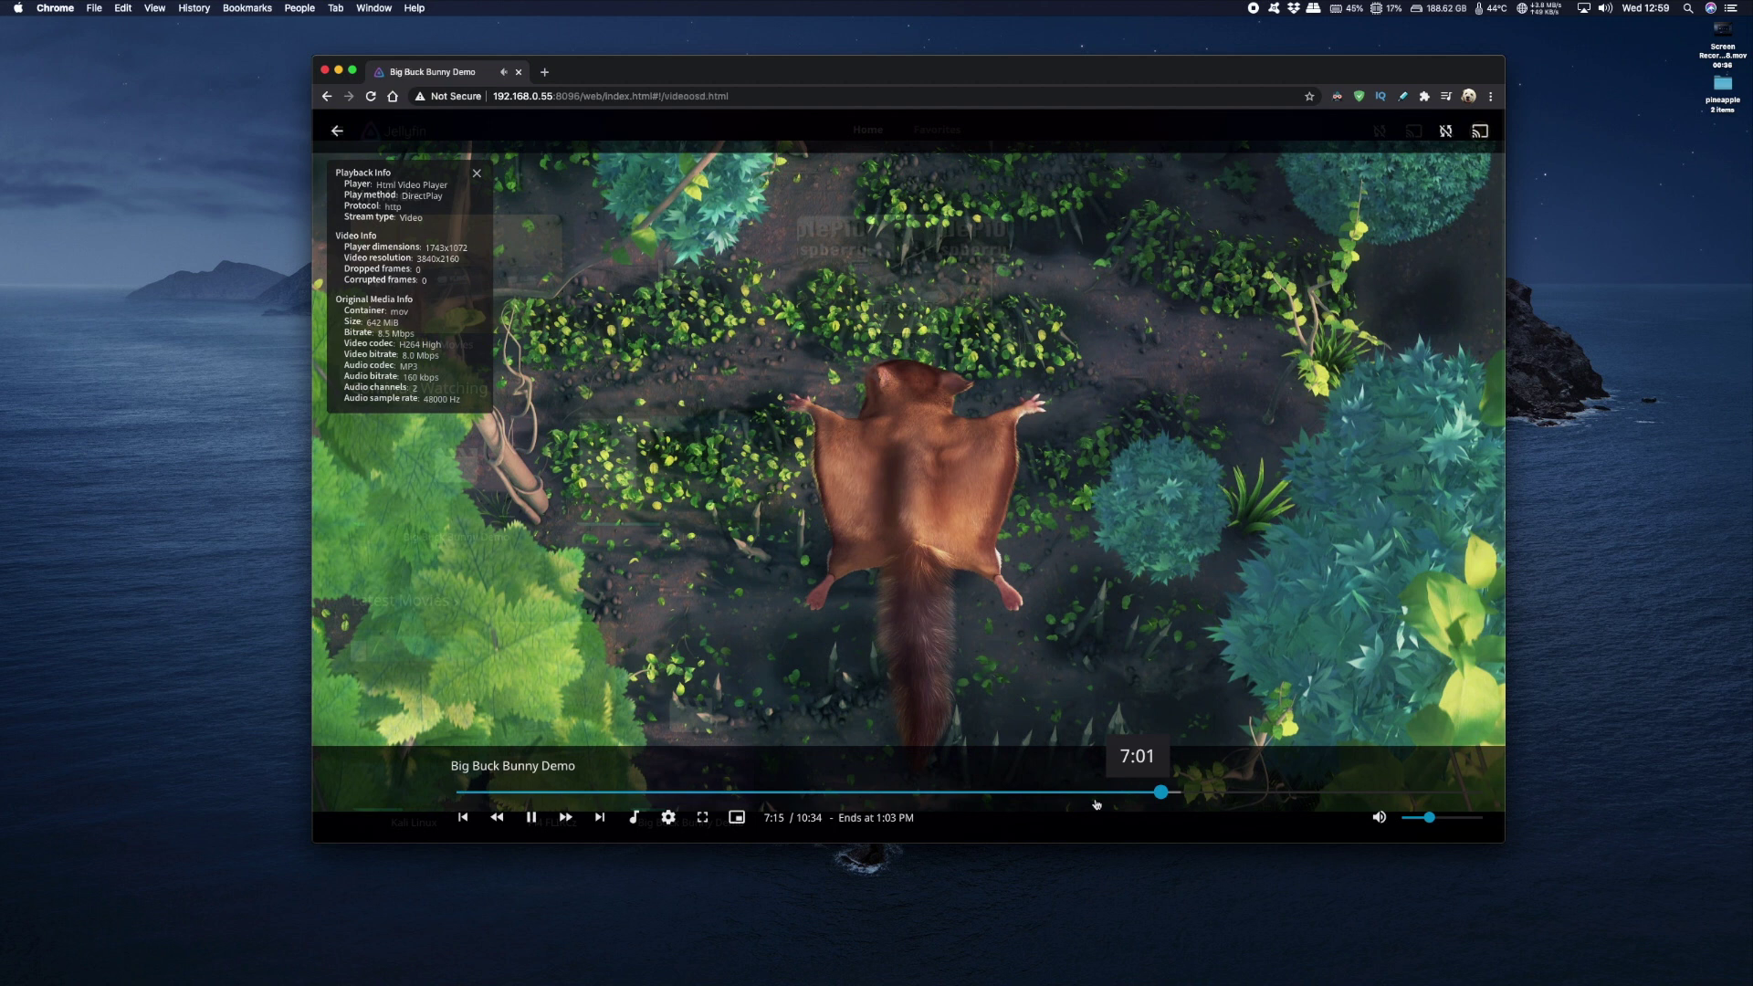
- Play the Kali Linux video and show its Playback Data
key("BackSpace")
left_click(680, 468)
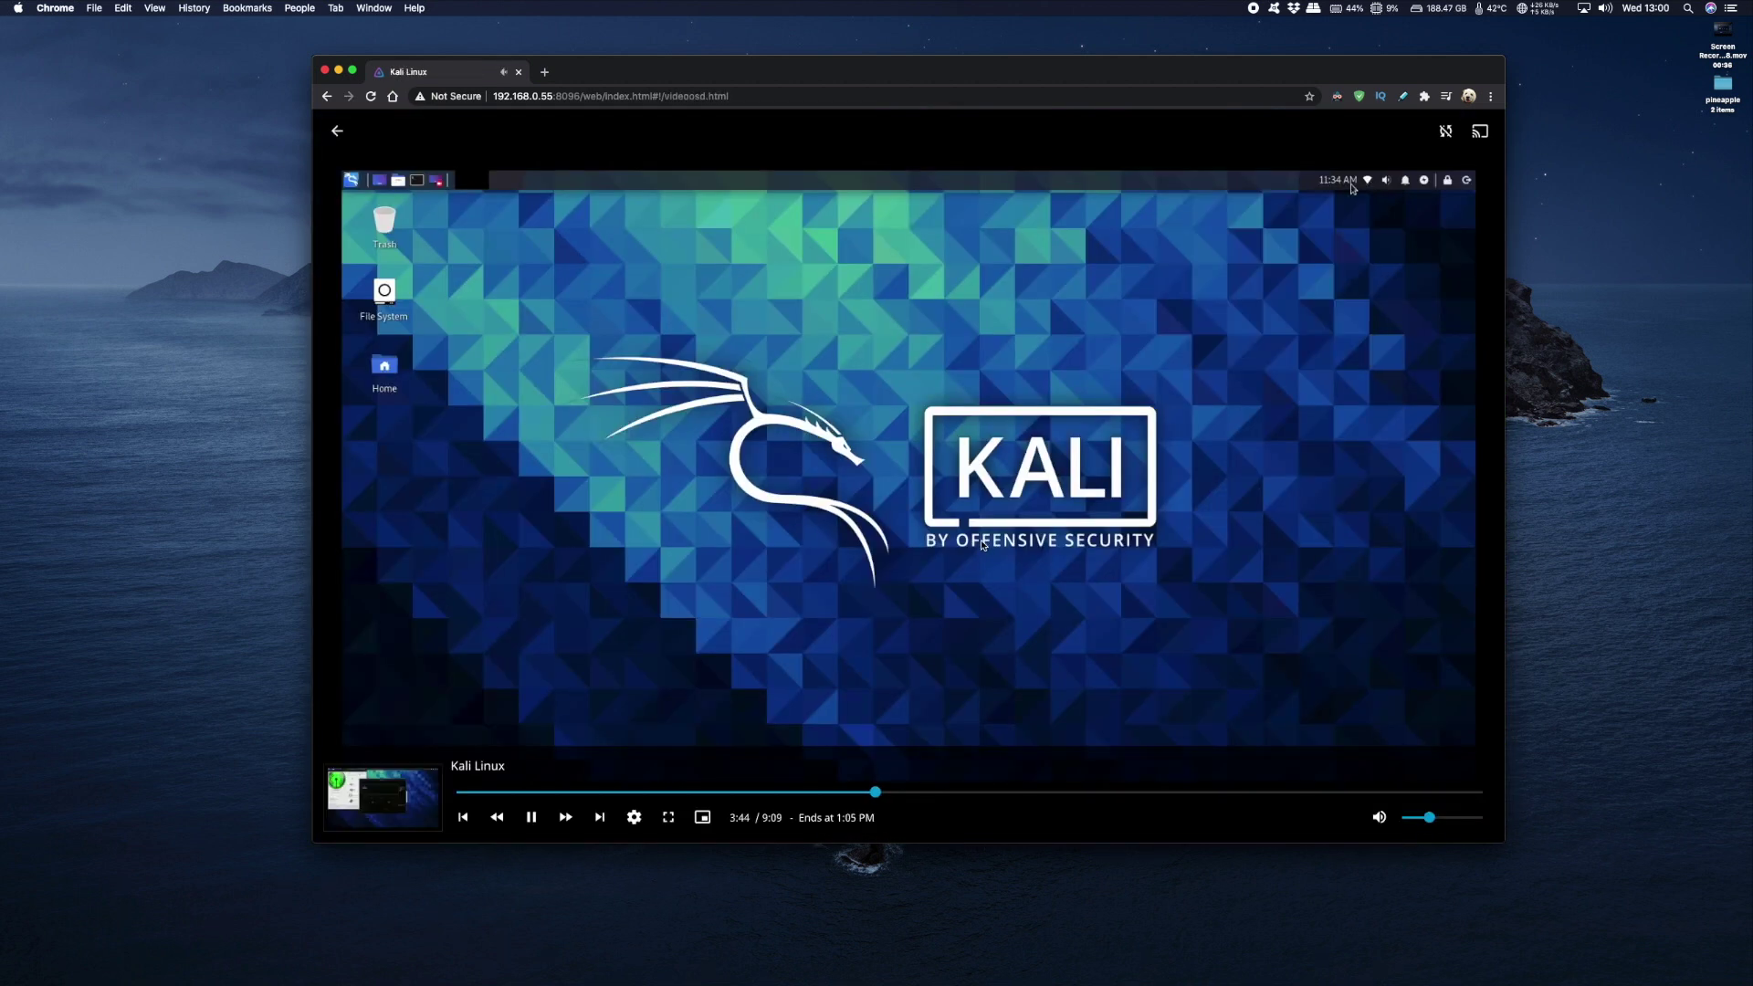
left_click(635, 818)
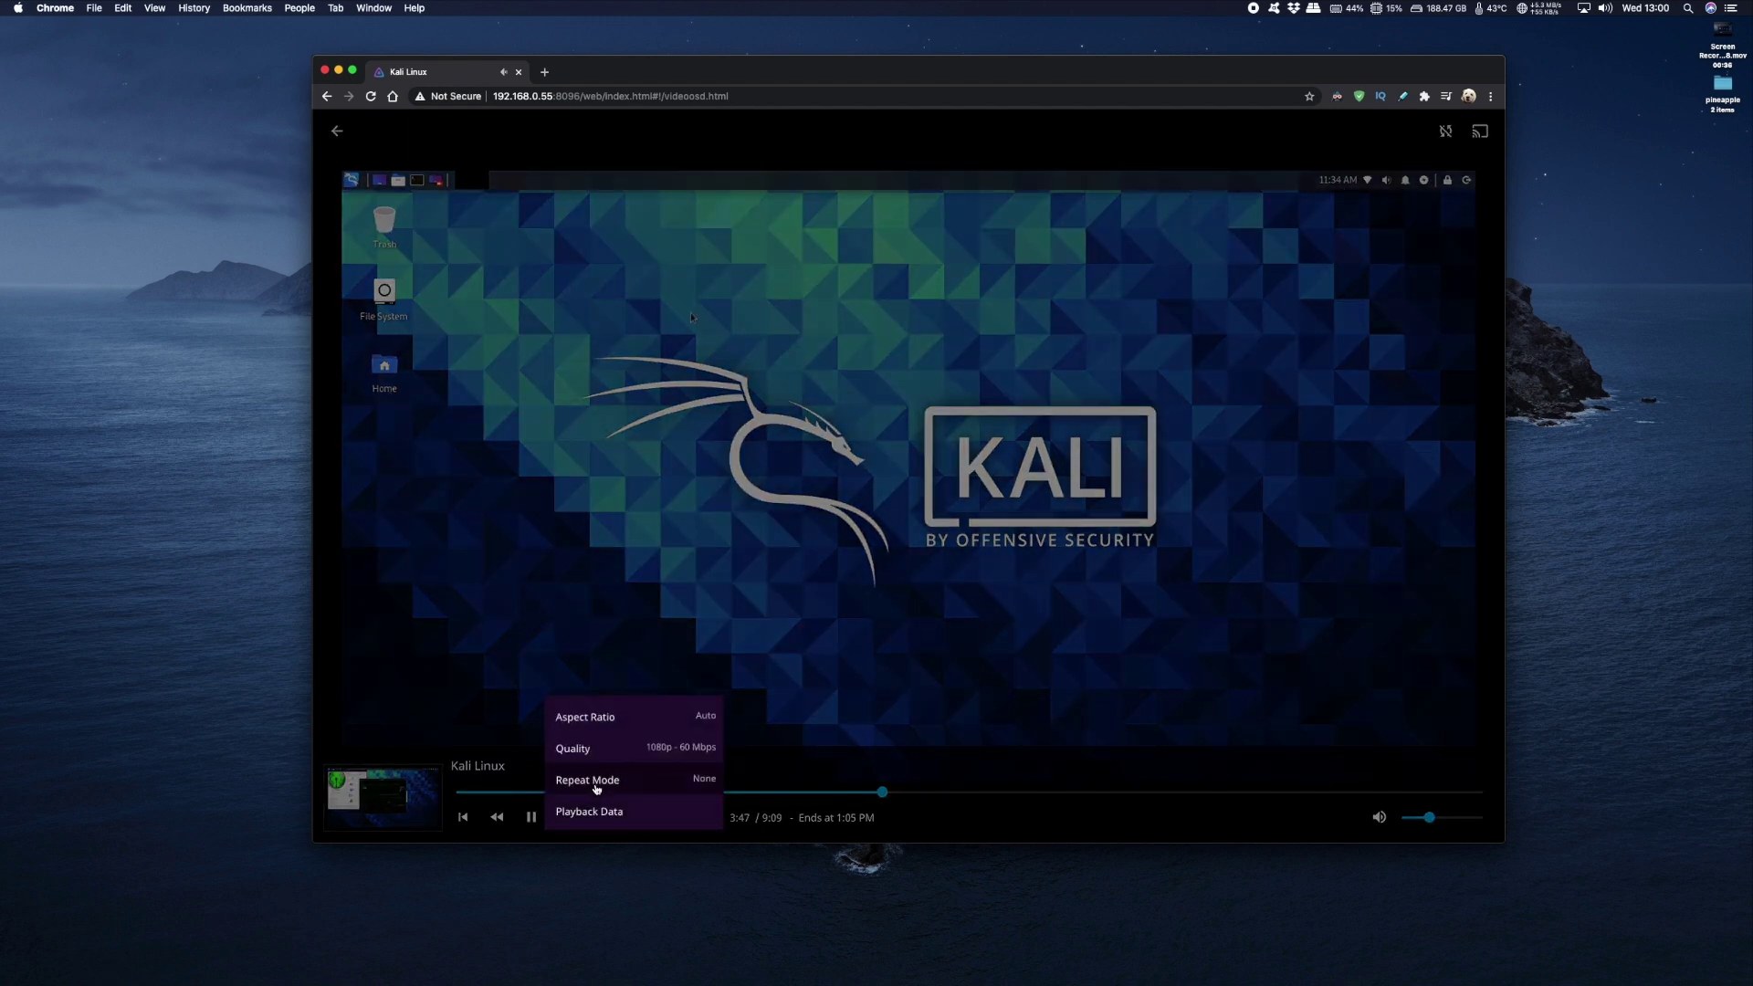
left_click(595, 812)
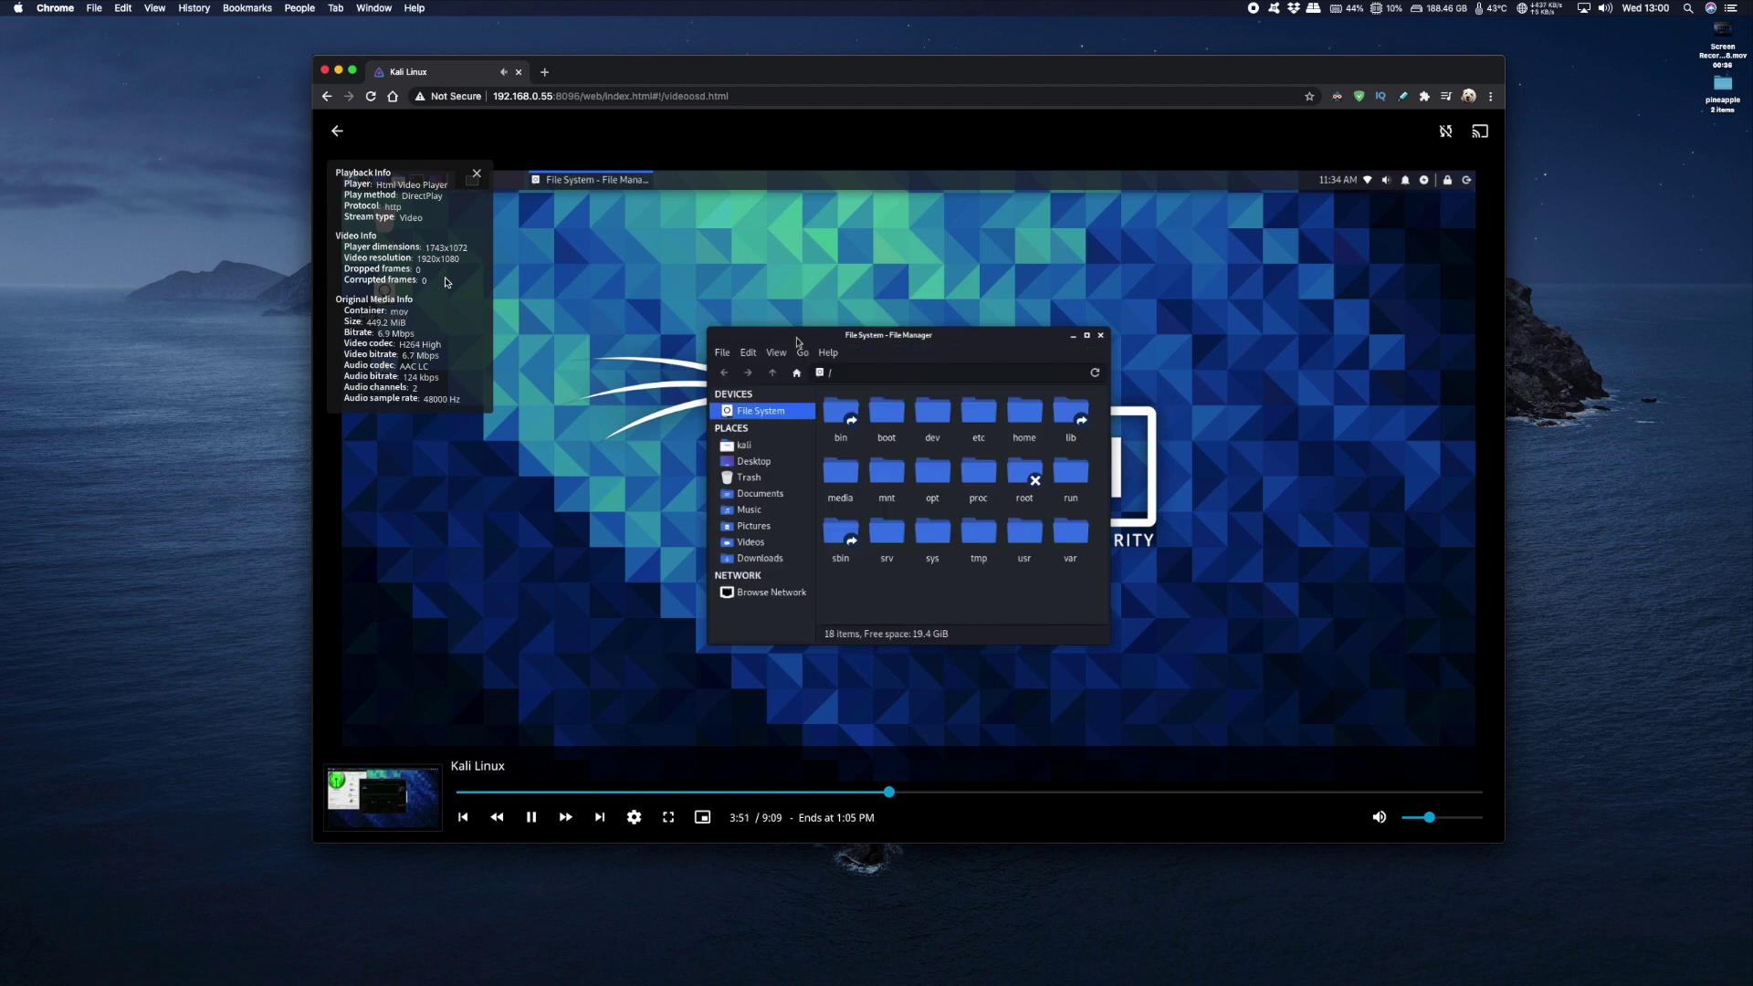
- Play the 4K Pi4 FLIRCz movie and show its Playback Info
key("BackSpace")
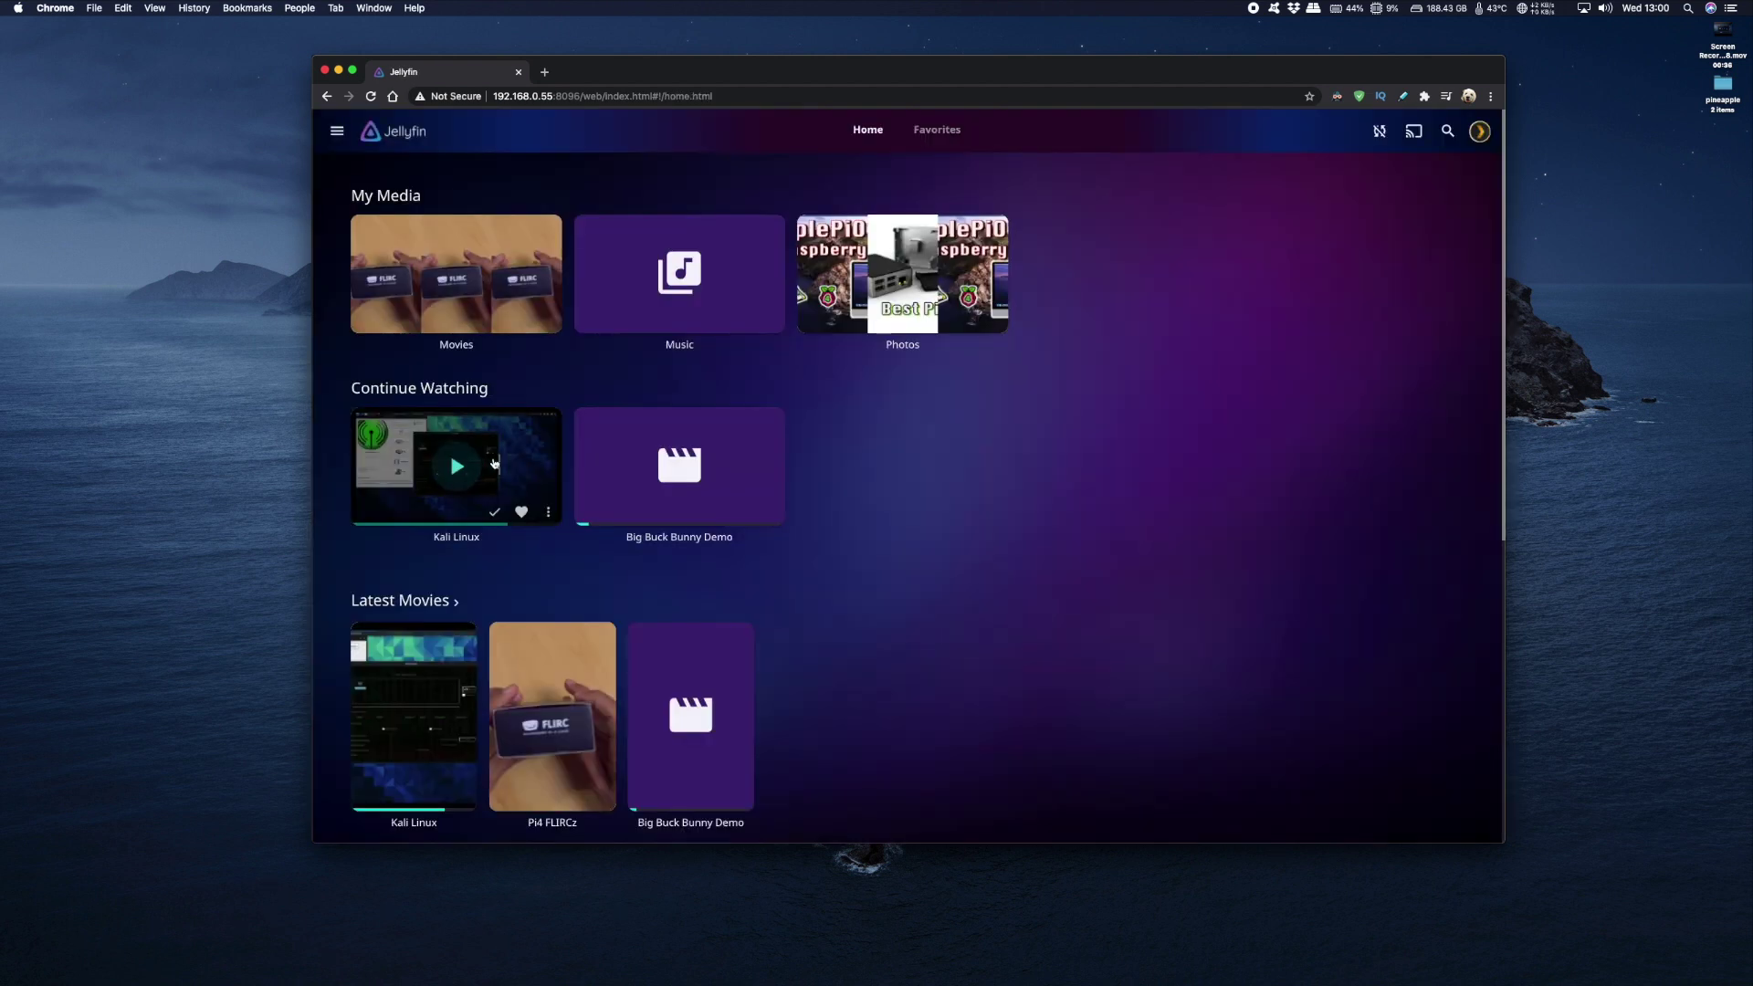
scroll(650, 469, "down", 3)
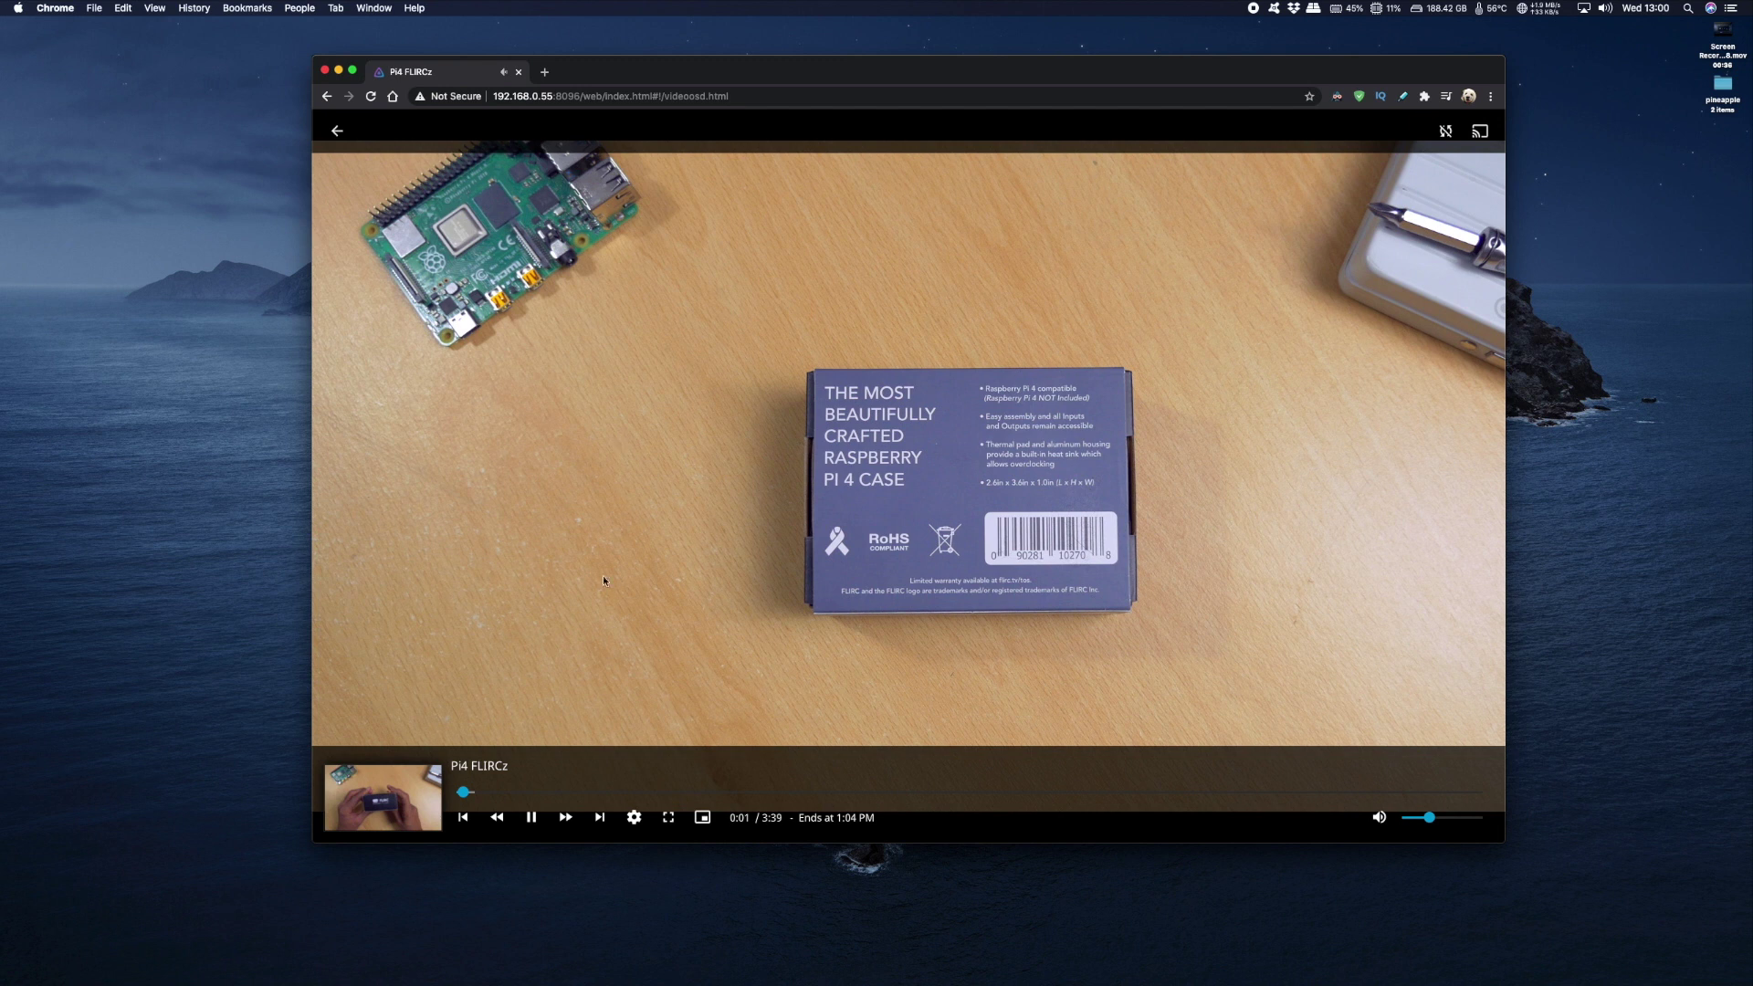
left_click(634, 820)
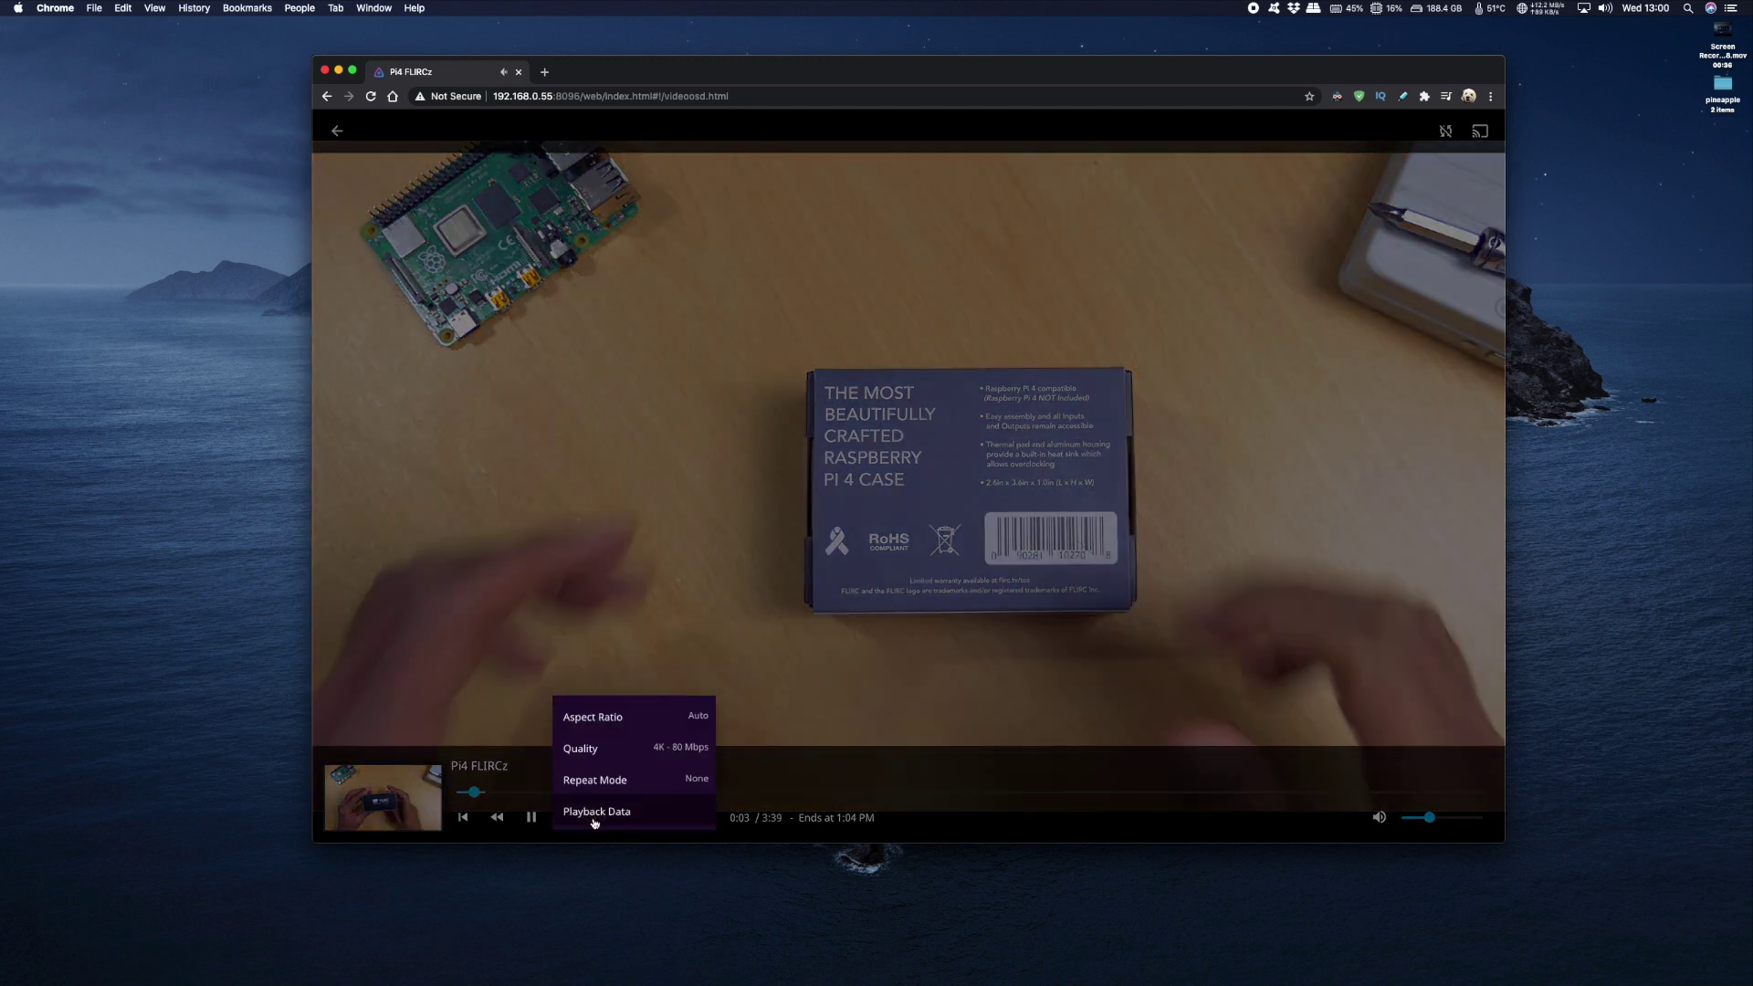
left_click(606, 810)
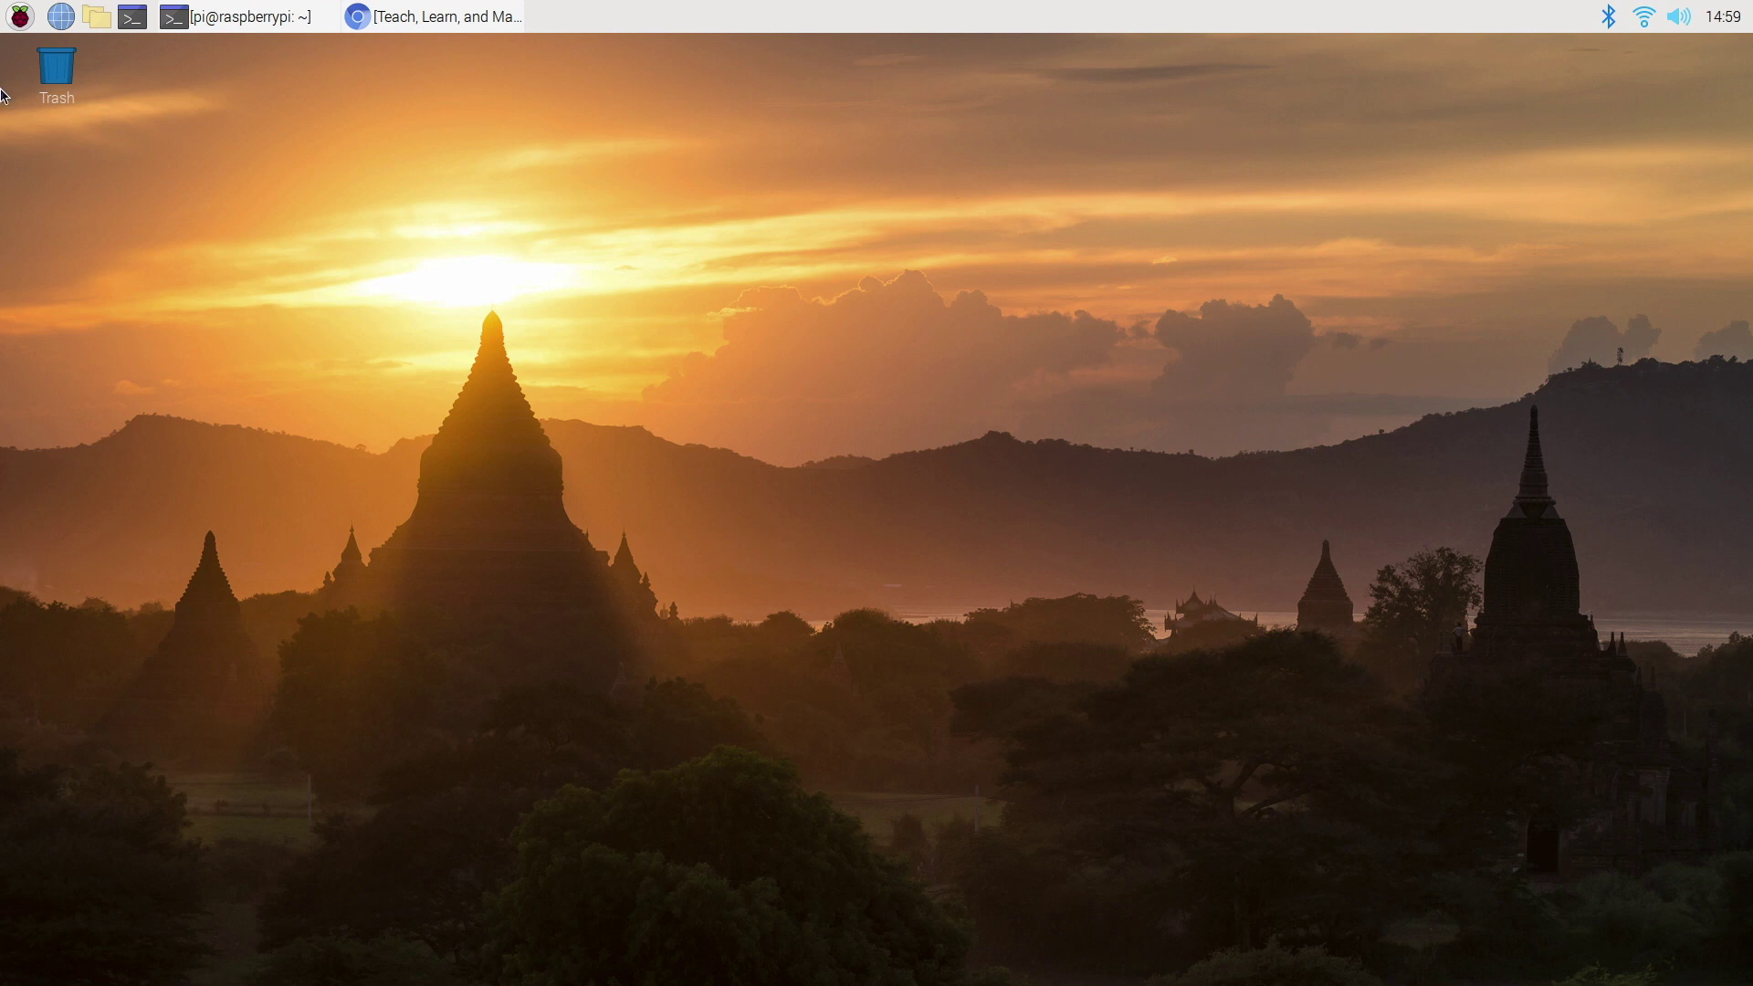
- Load jellyfin.org in Chromium on the Raspberry Pi
left_click(20, 17)
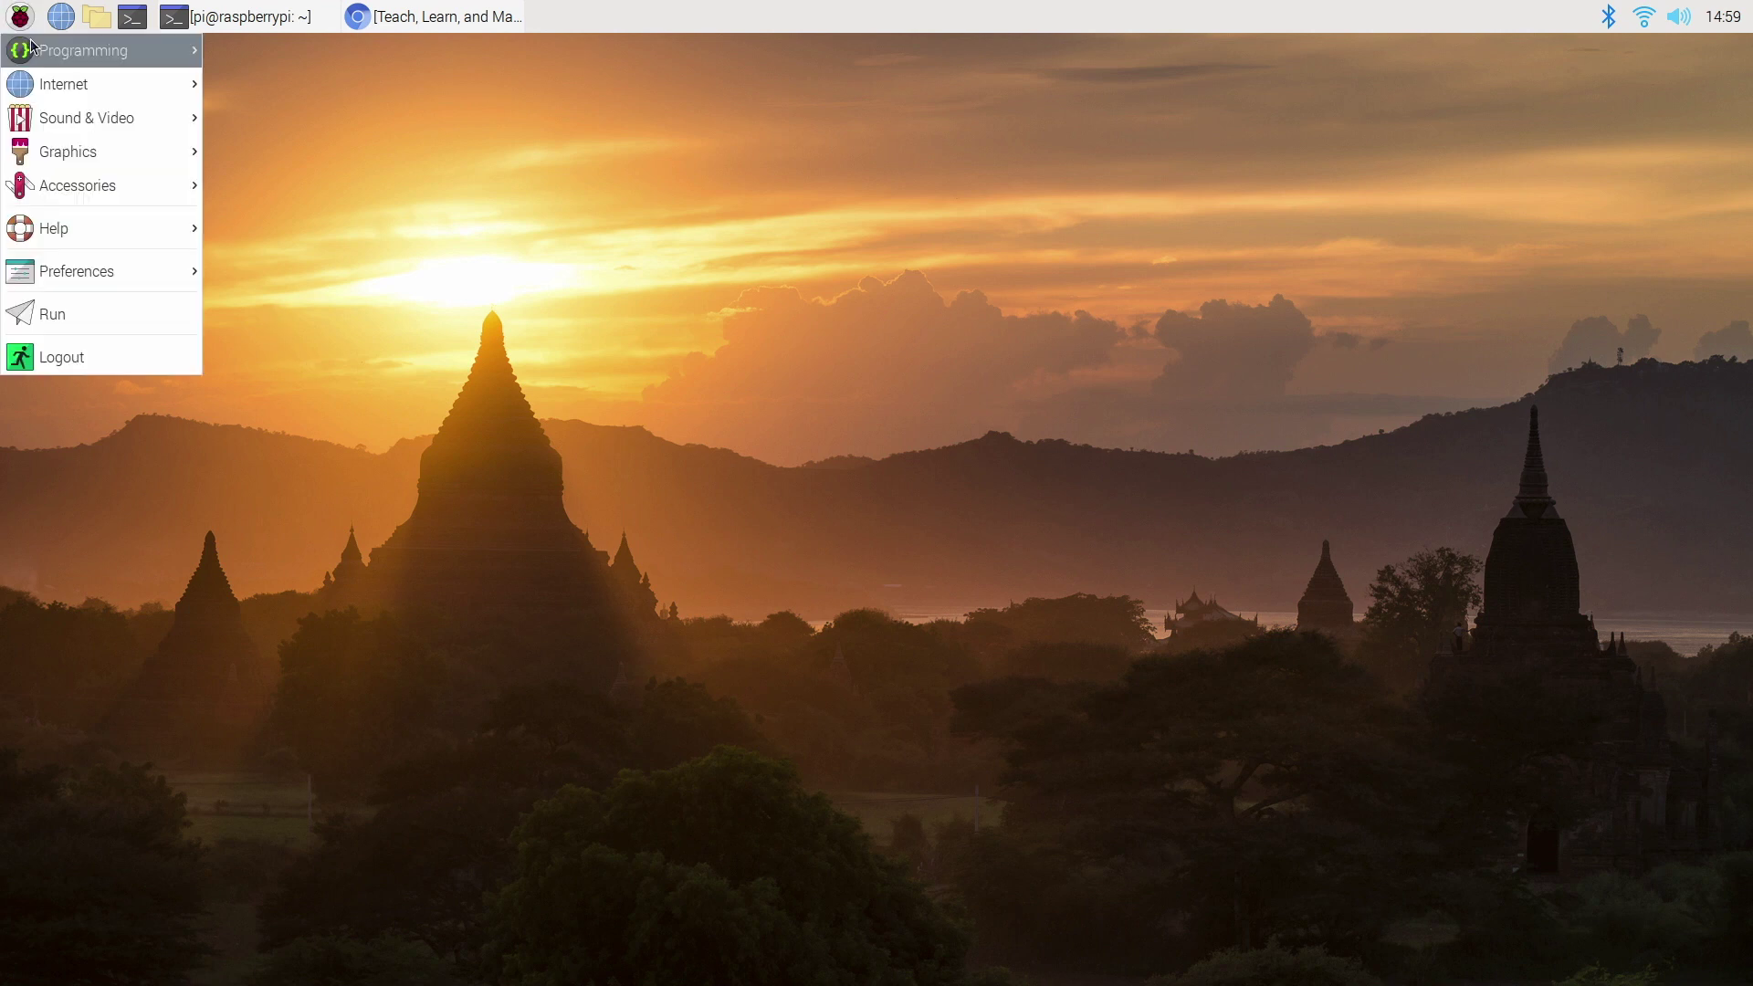
left_click(368, 212)
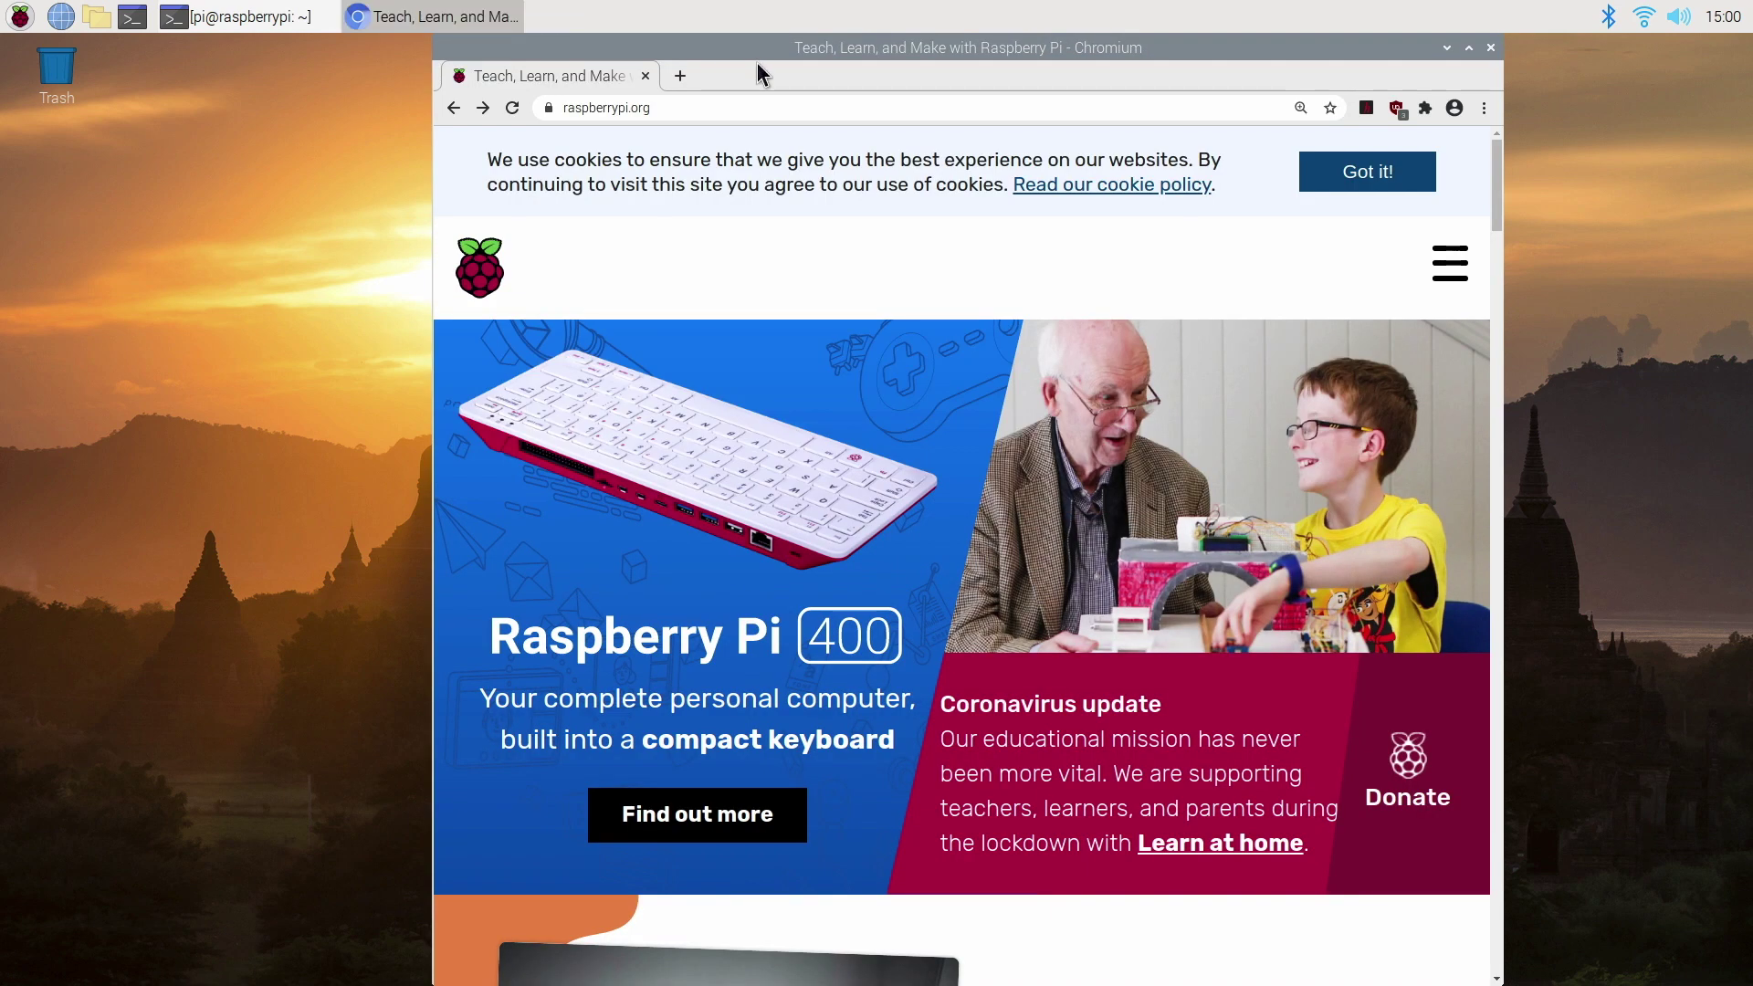
left_click(772, 107)
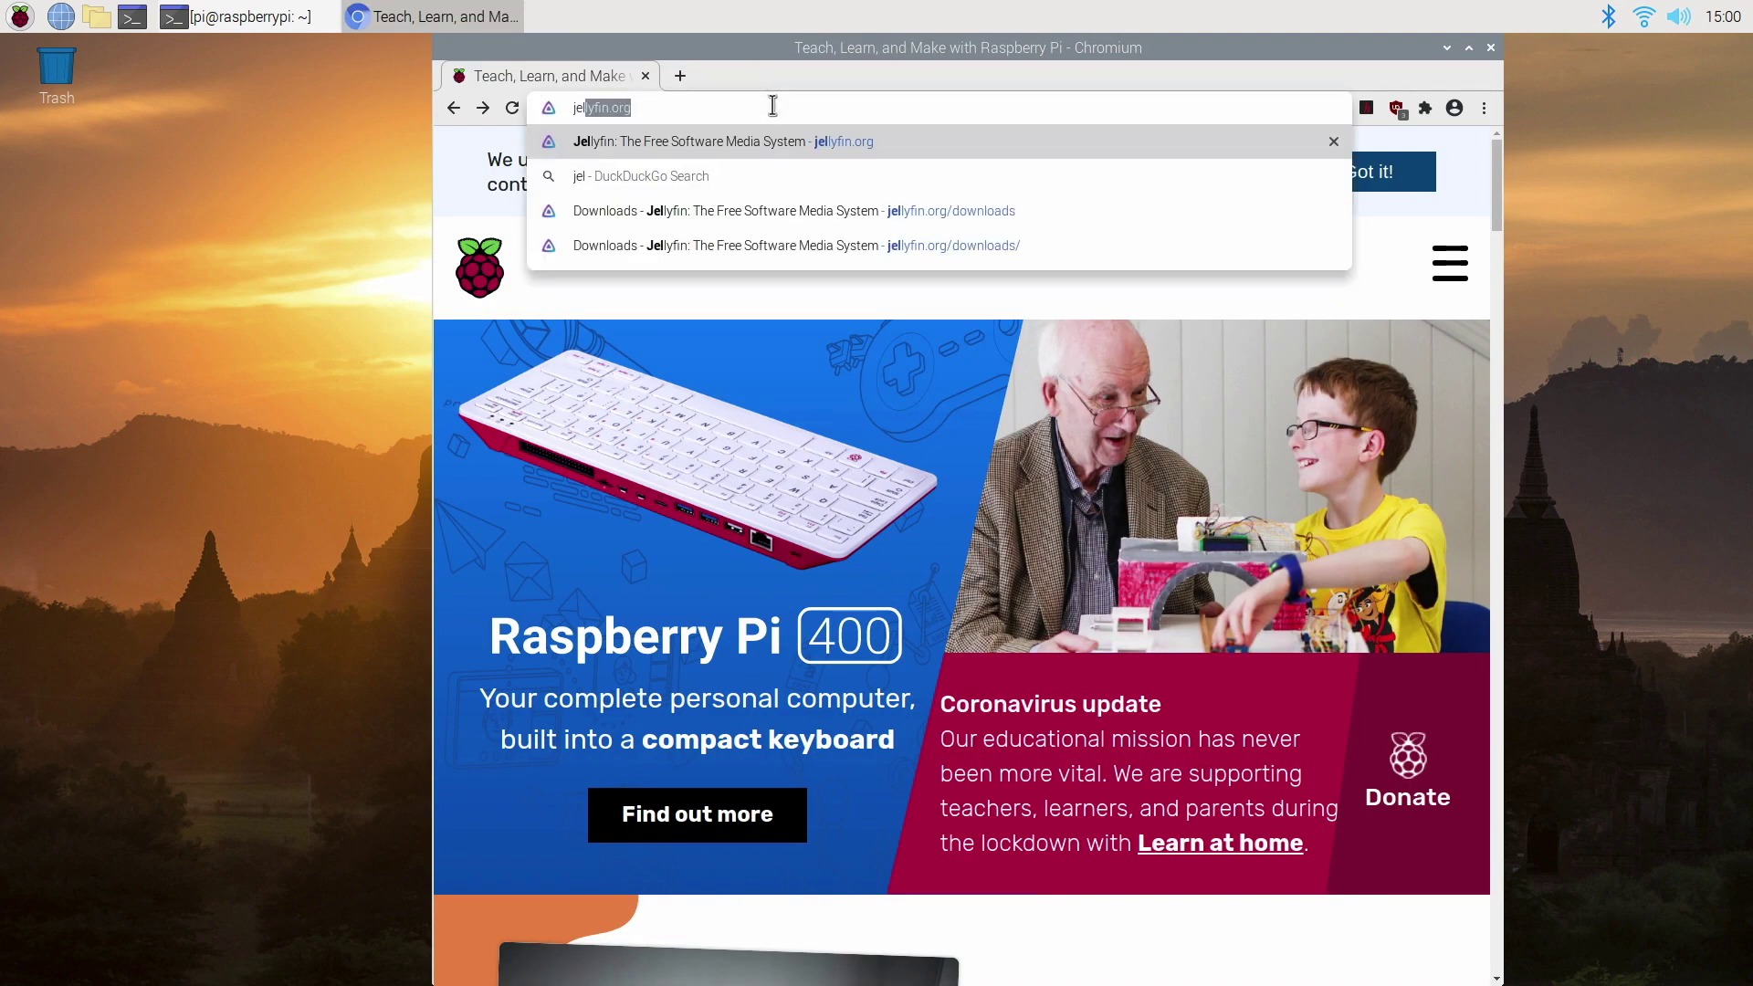
type("lyfin.org")
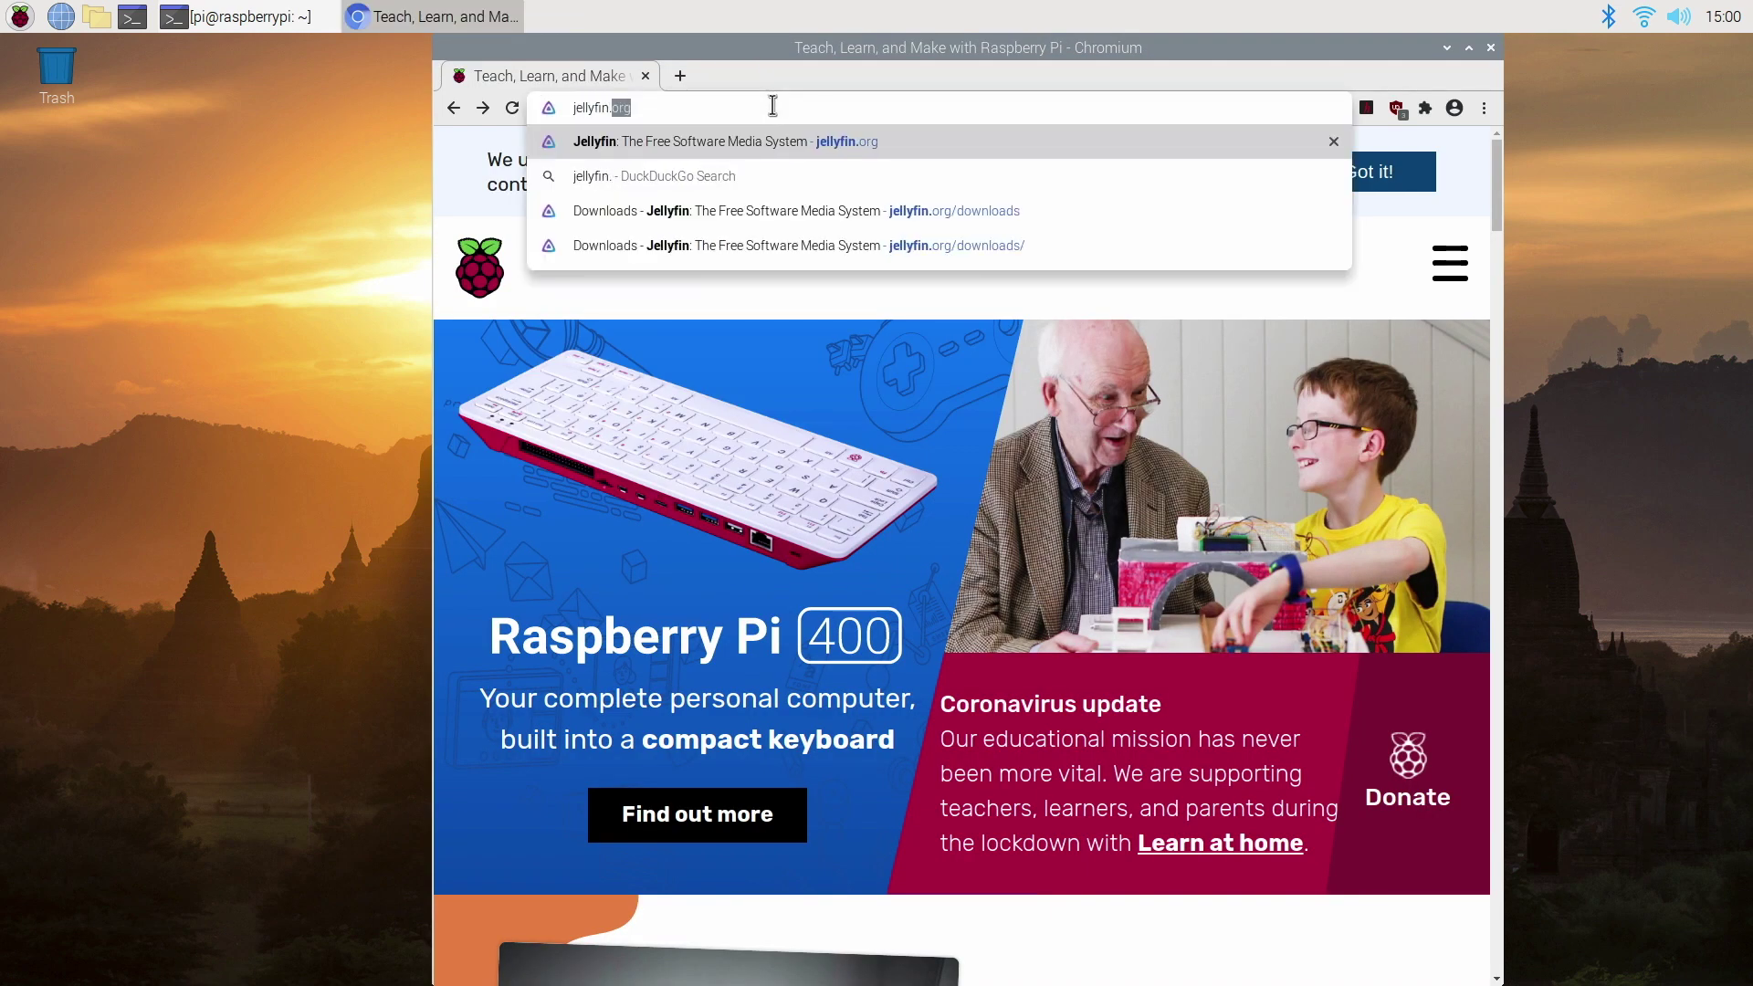
key("Return")
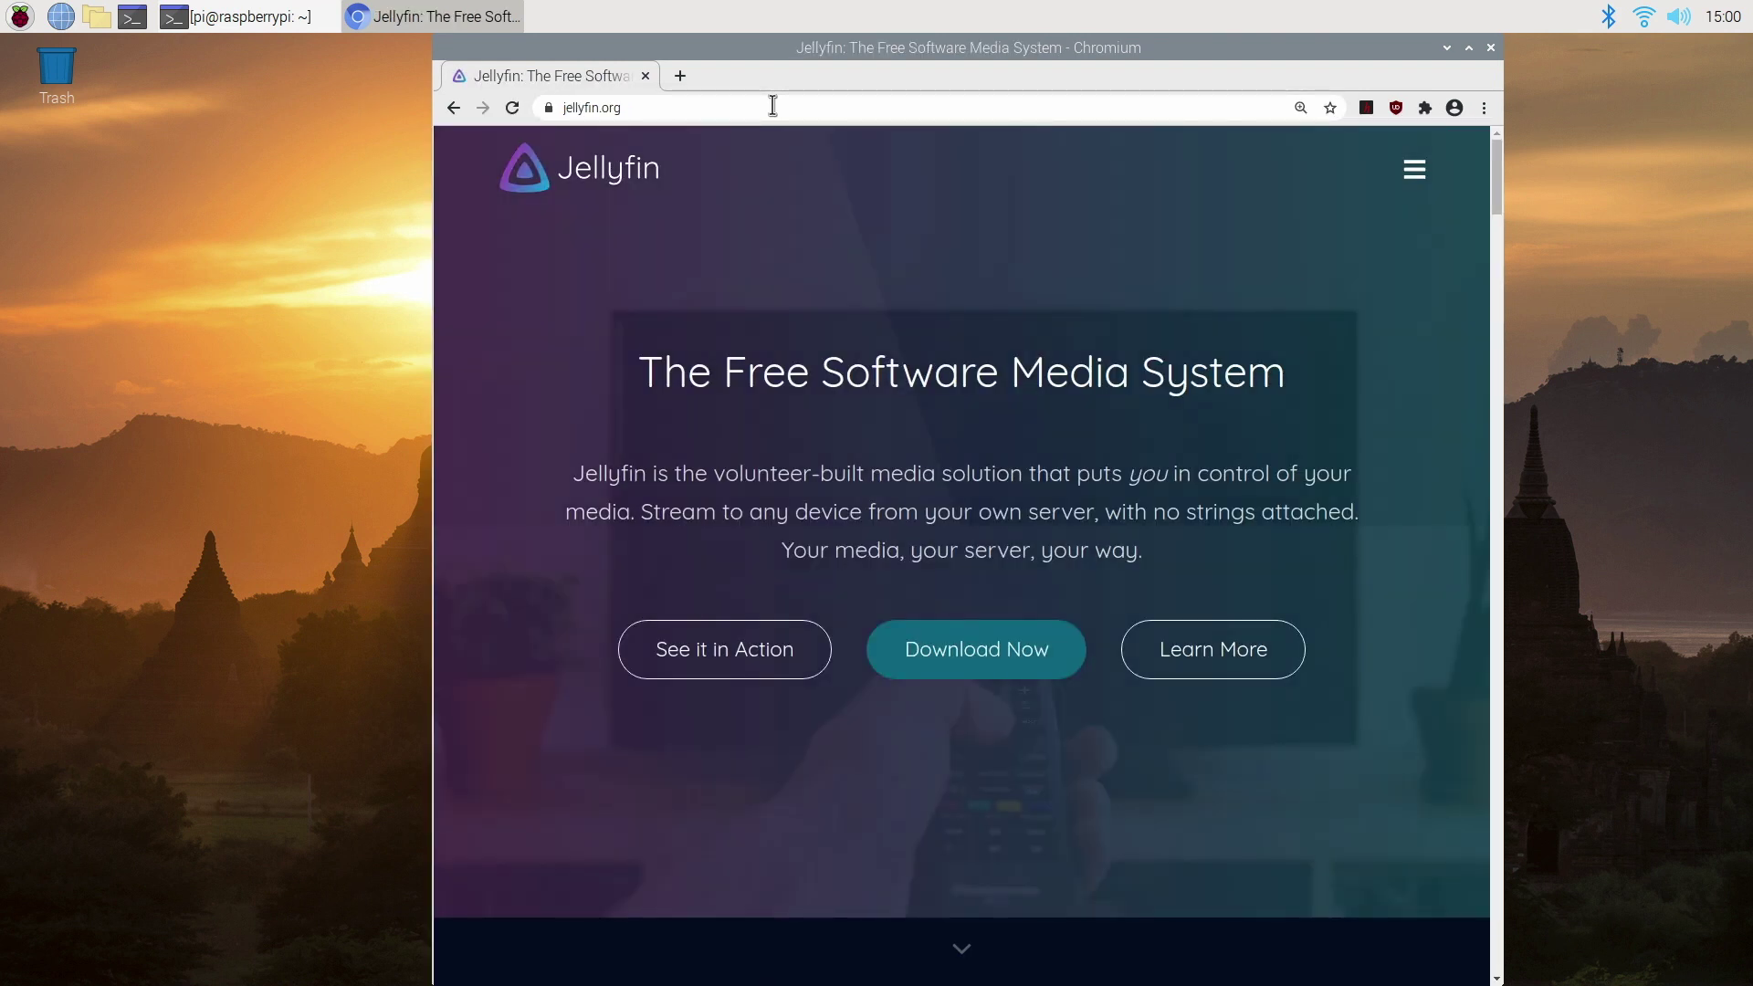
- Go to the Downloads page and reveal the Stable Debian and Ubuntu install commands
left_click(931, 644)
scroll(867, 521, "down", 8)
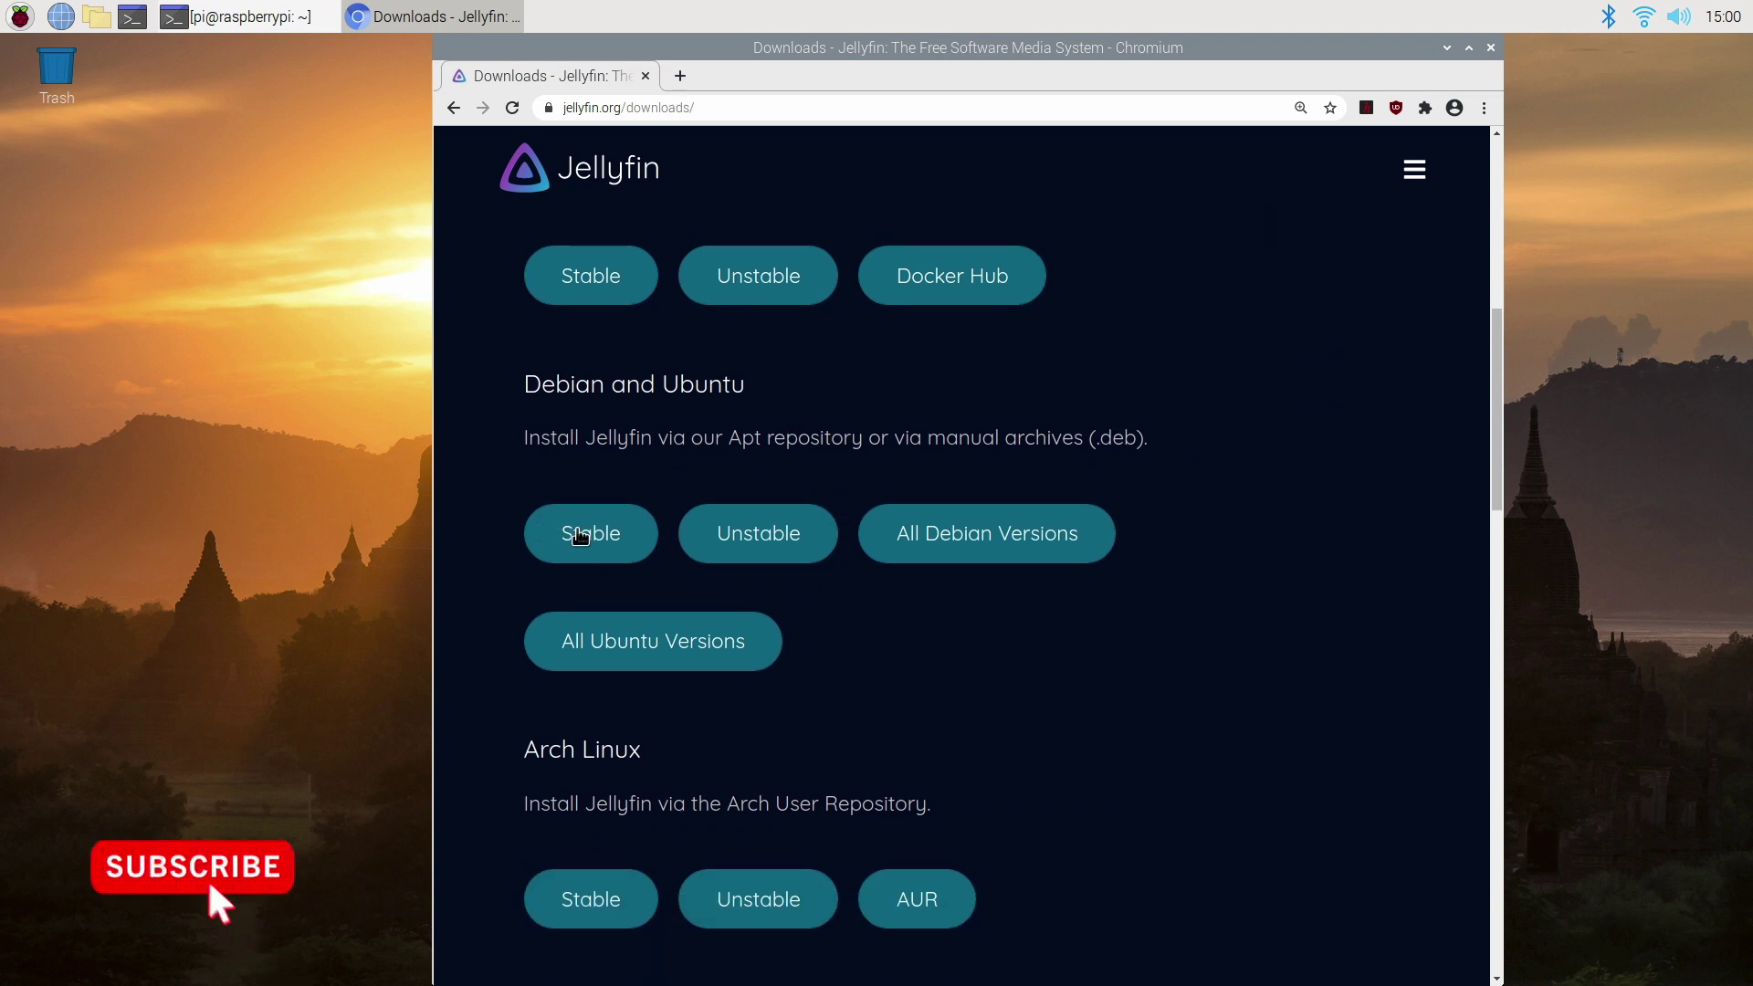
left_click(581, 535)
scroll(767, 624, "down", 2)
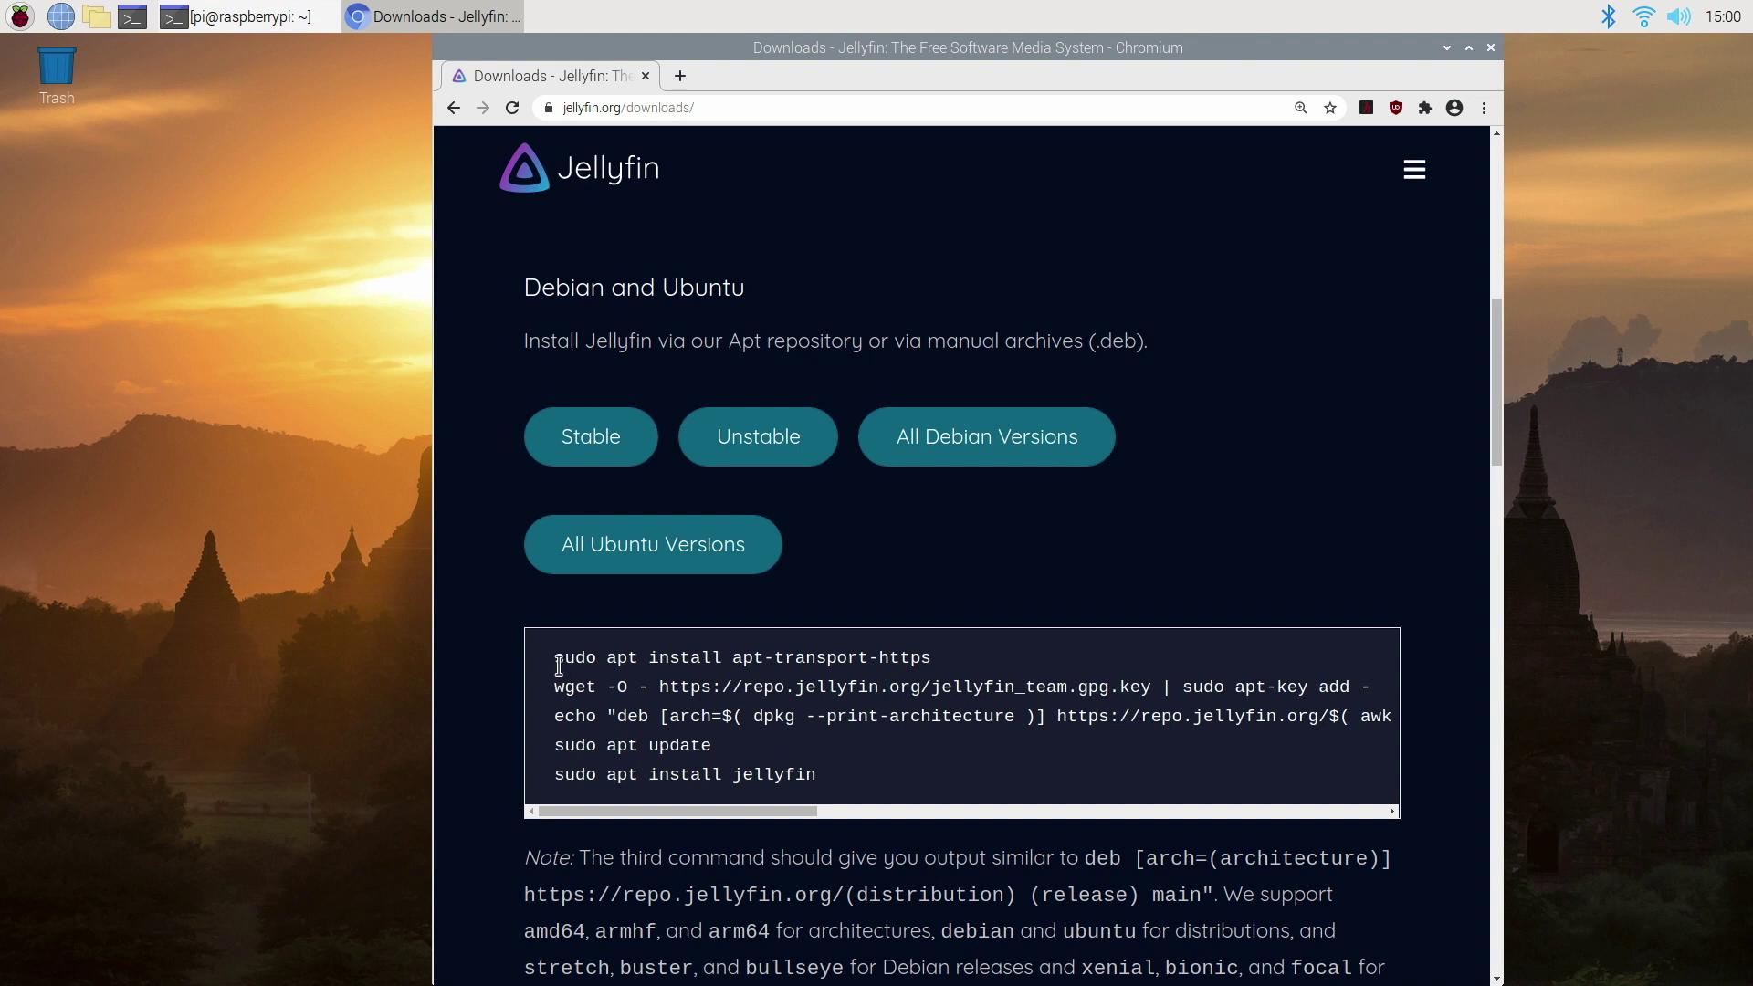
- Select the five Debian/Ubuntu apt install commands and copy them
left_click_drag(556, 662, 1375, 716)
left_click_drag(1109, 812, 584, 811)
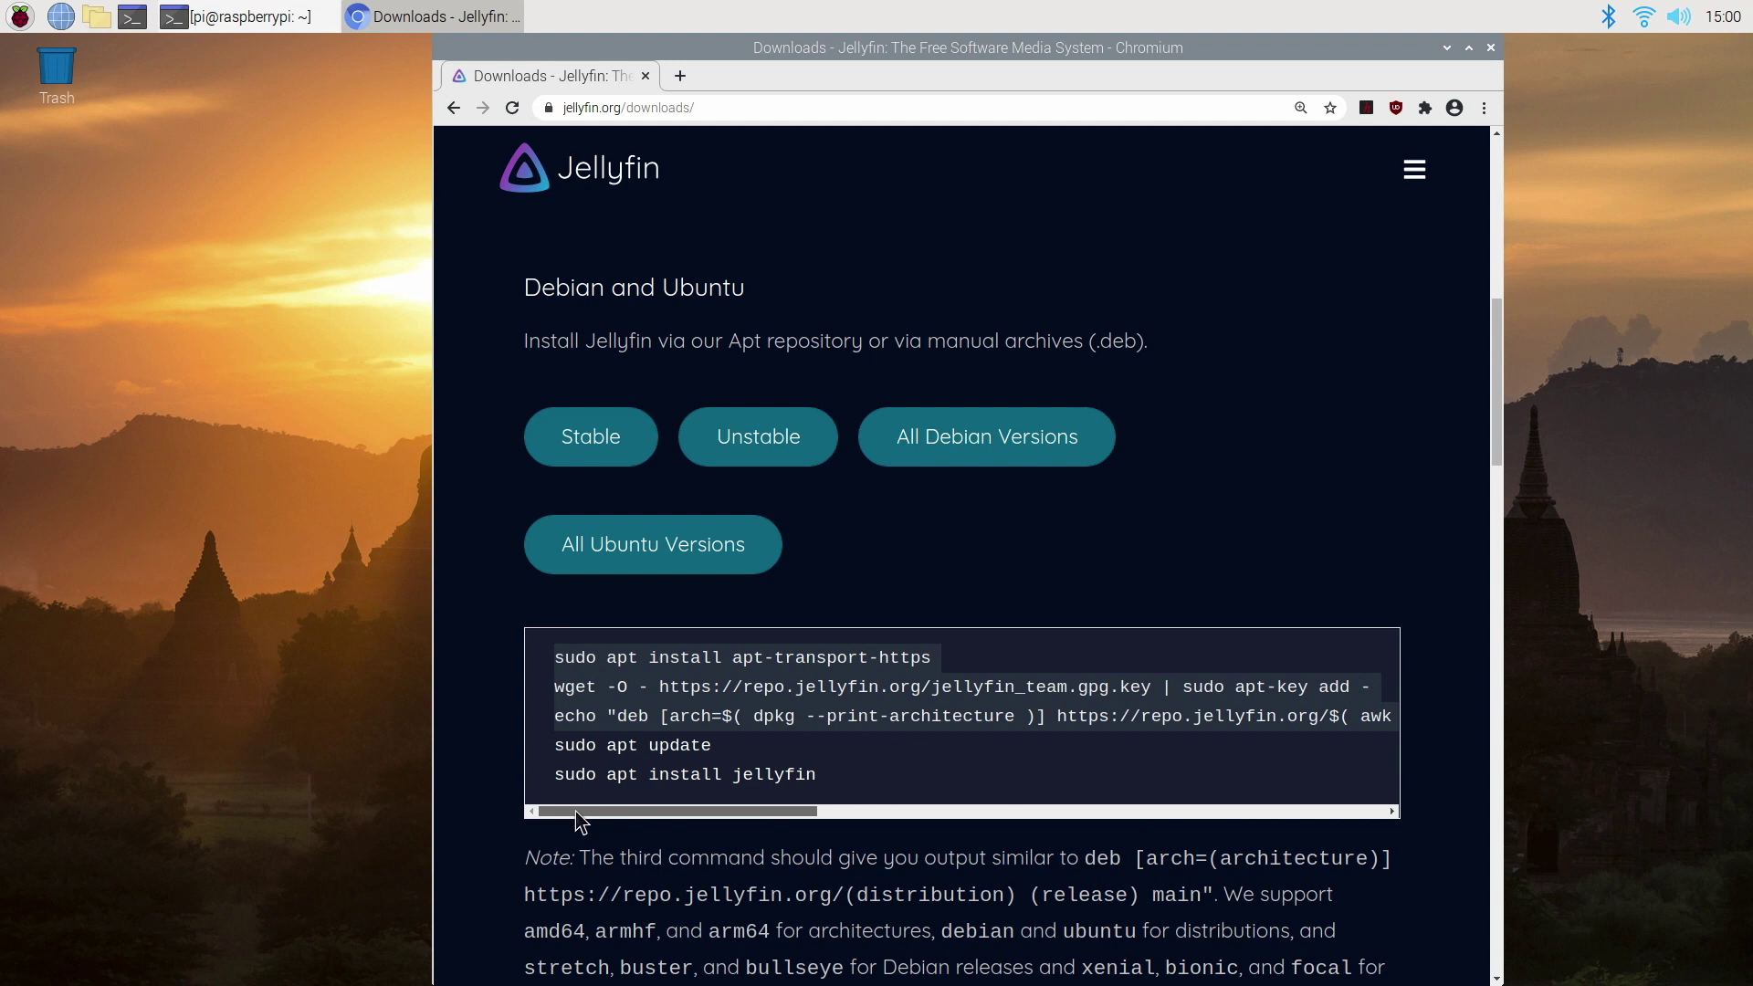
right_click(707, 682)
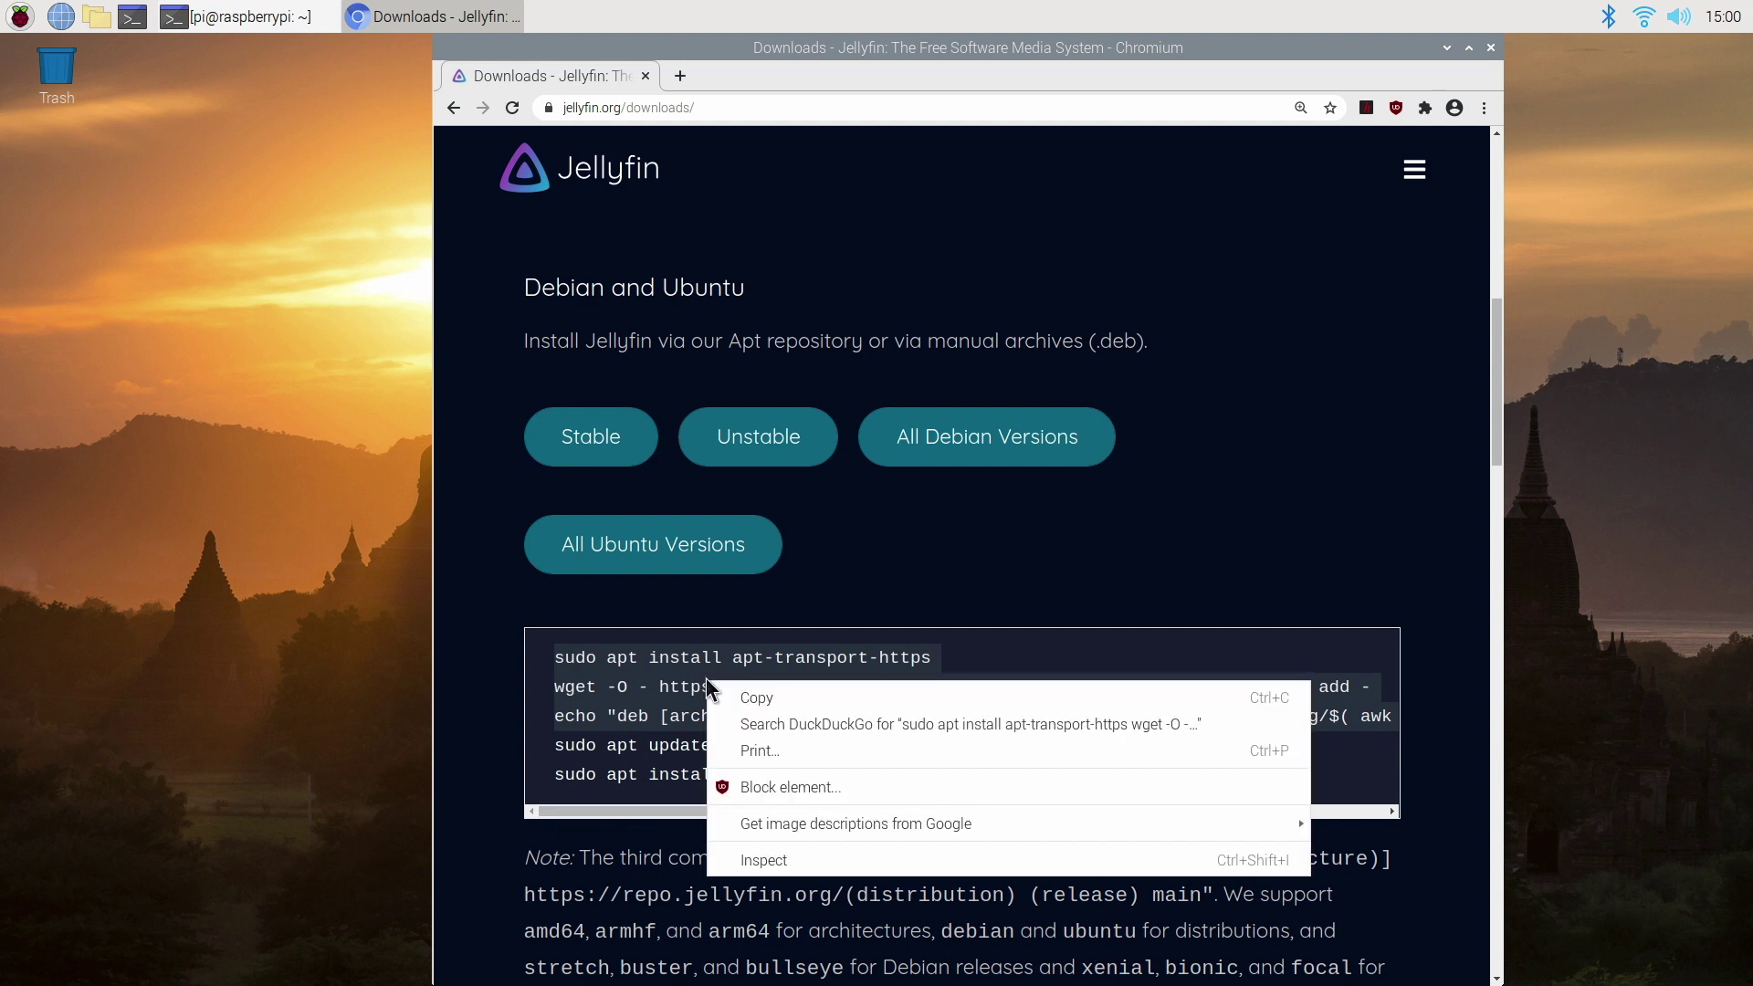
left_click(762, 693)
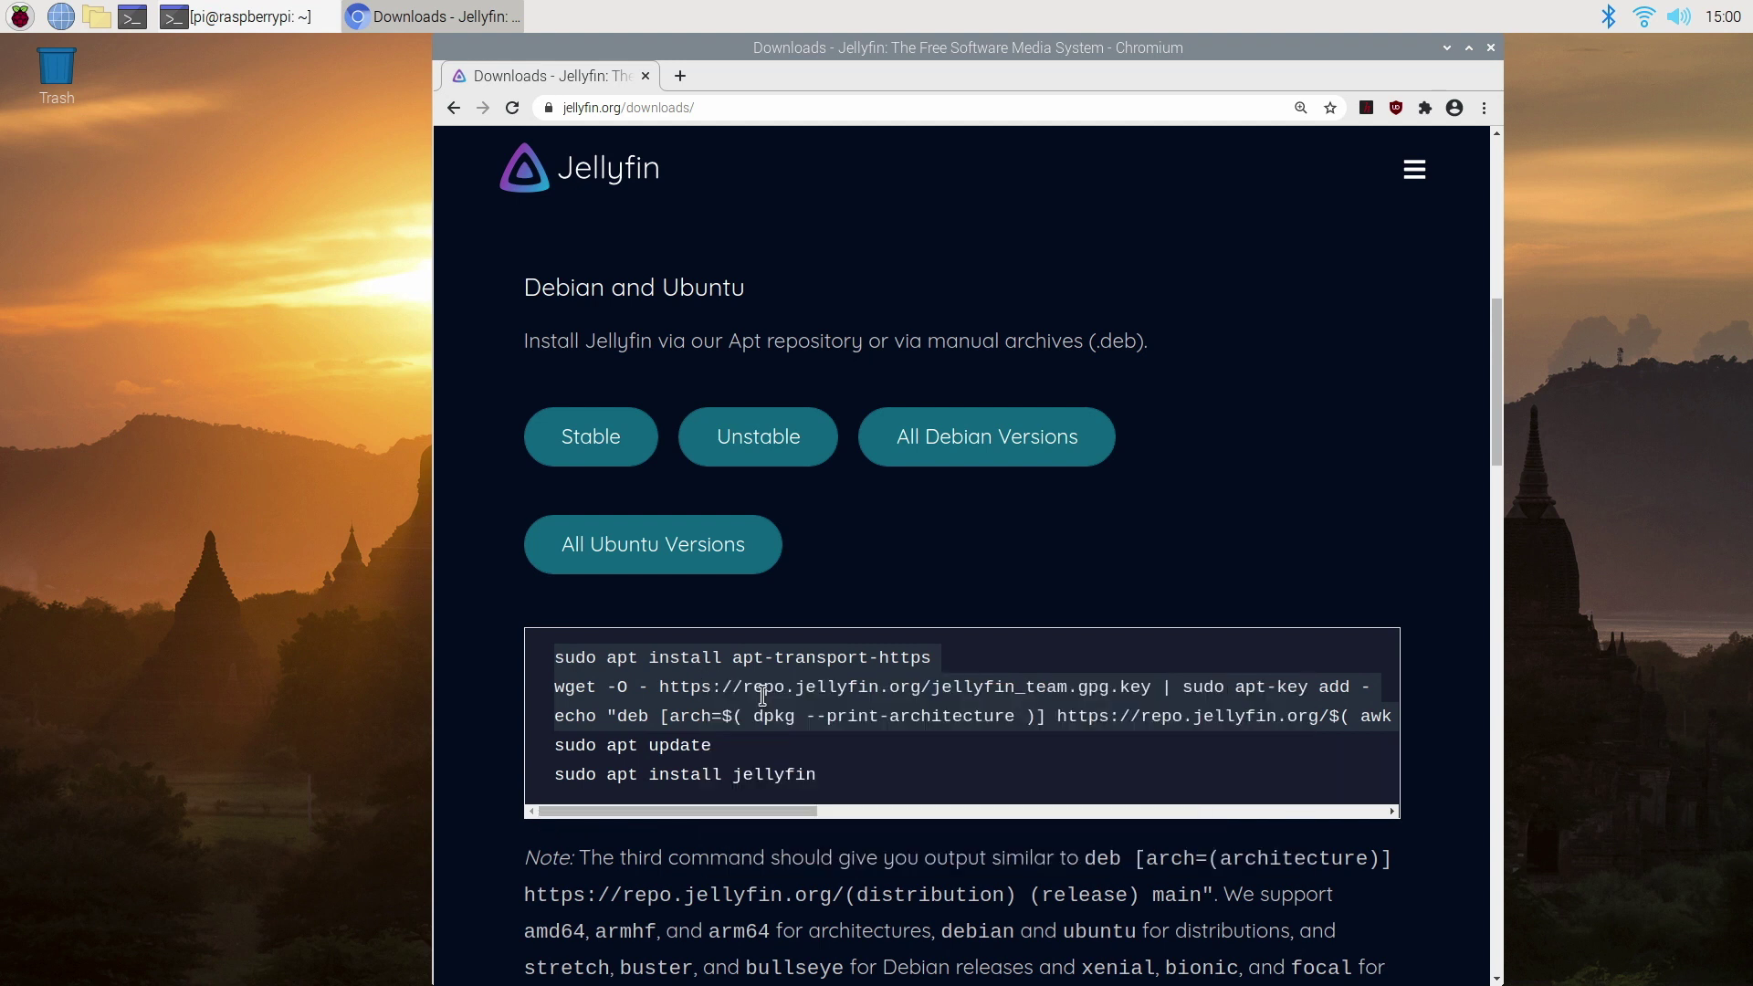
- Paste and run the commands adding the Jellyfin signing key and jellyfin.list repository in LXTerminal
left_click(227, 20)
right_click(352, 114)
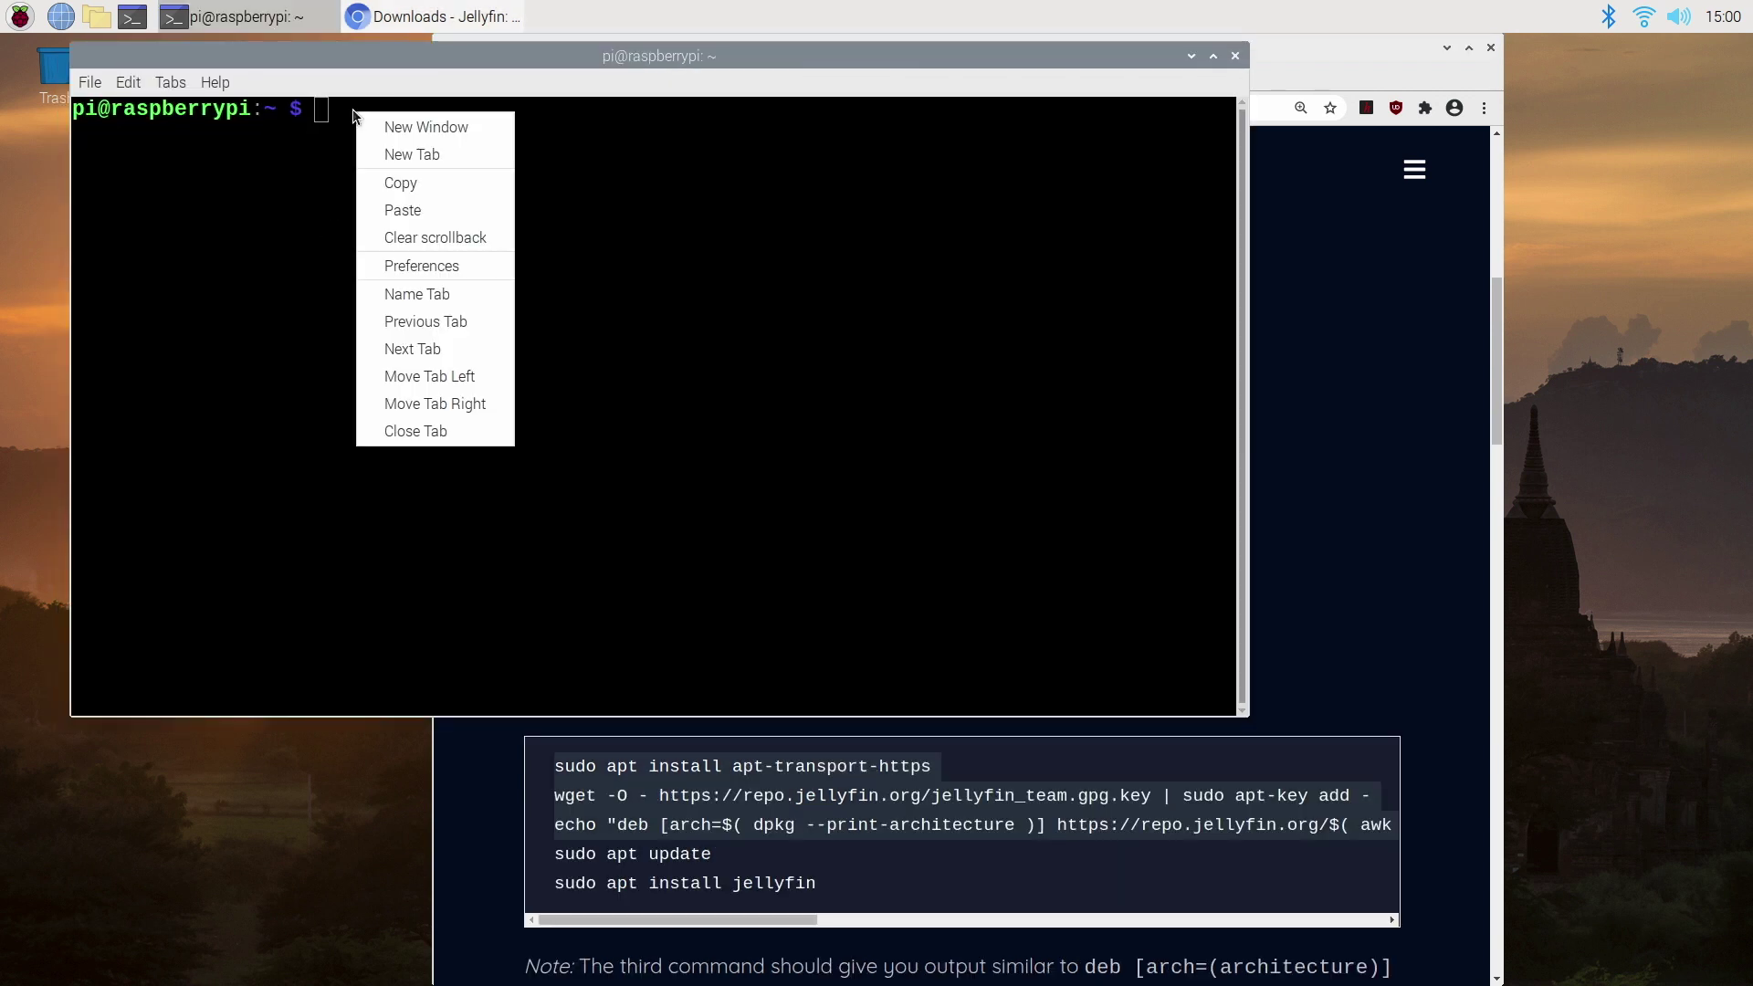
left_click(406, 210)
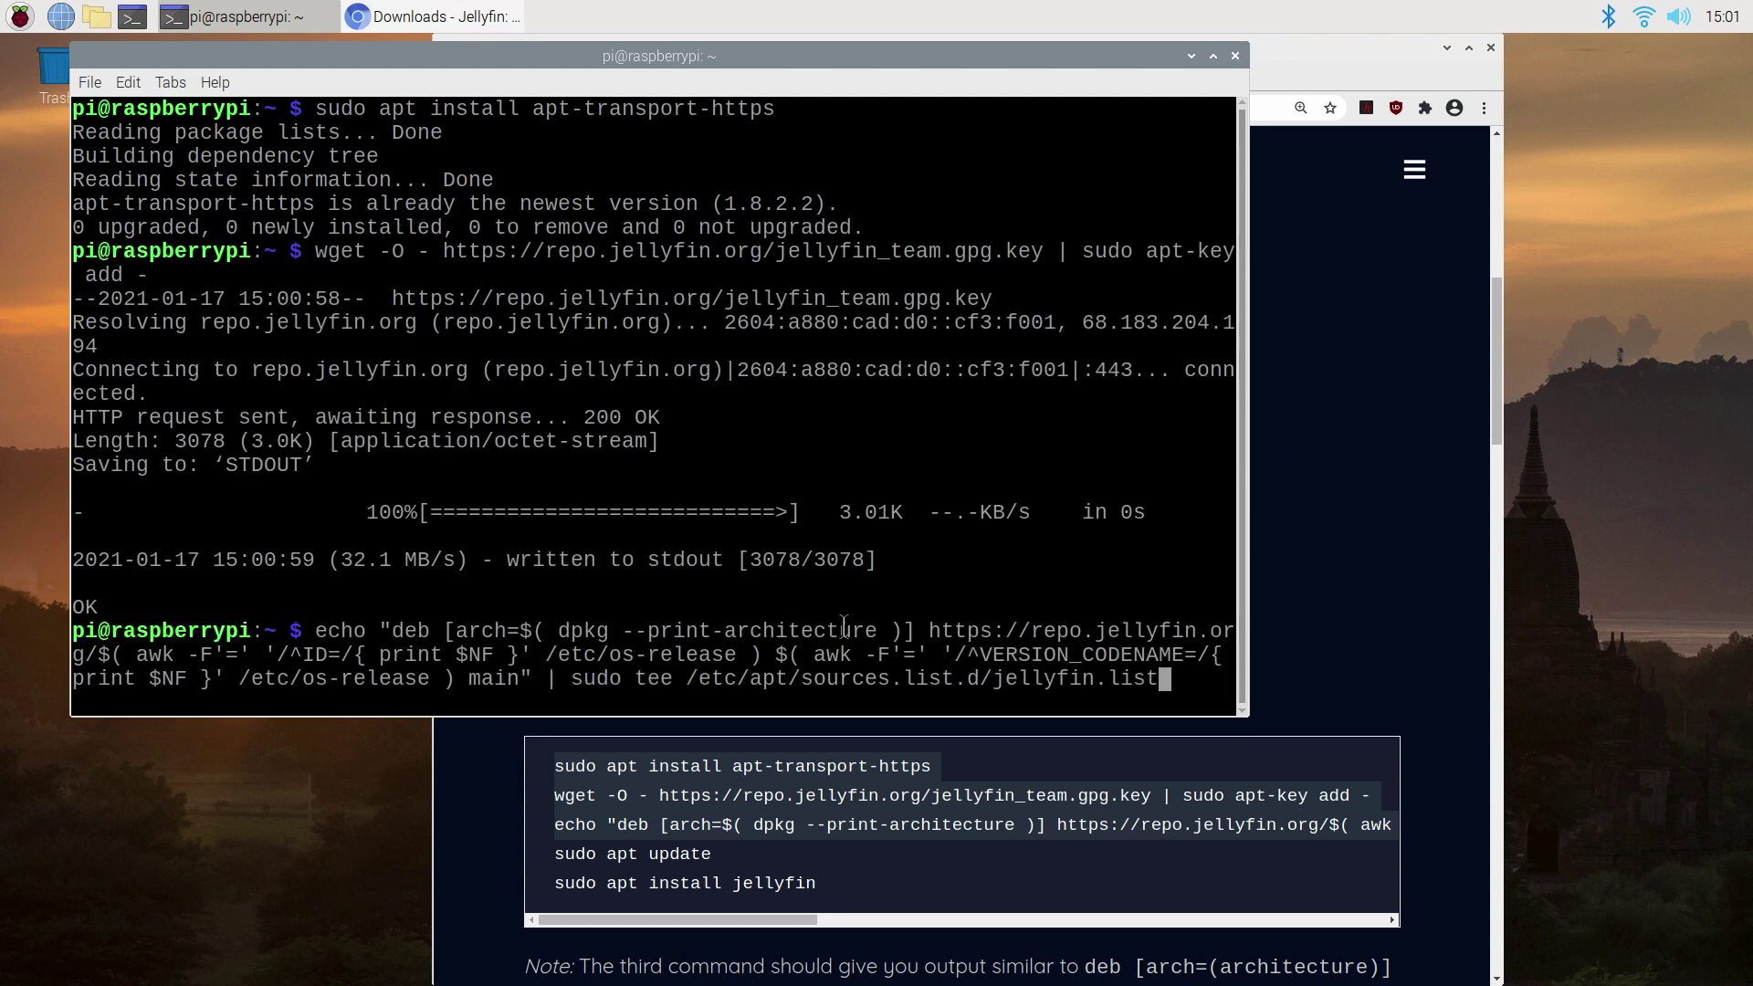
key("Return")
- Run 'sudo apt update' to refresh the package lists
type("sudi")
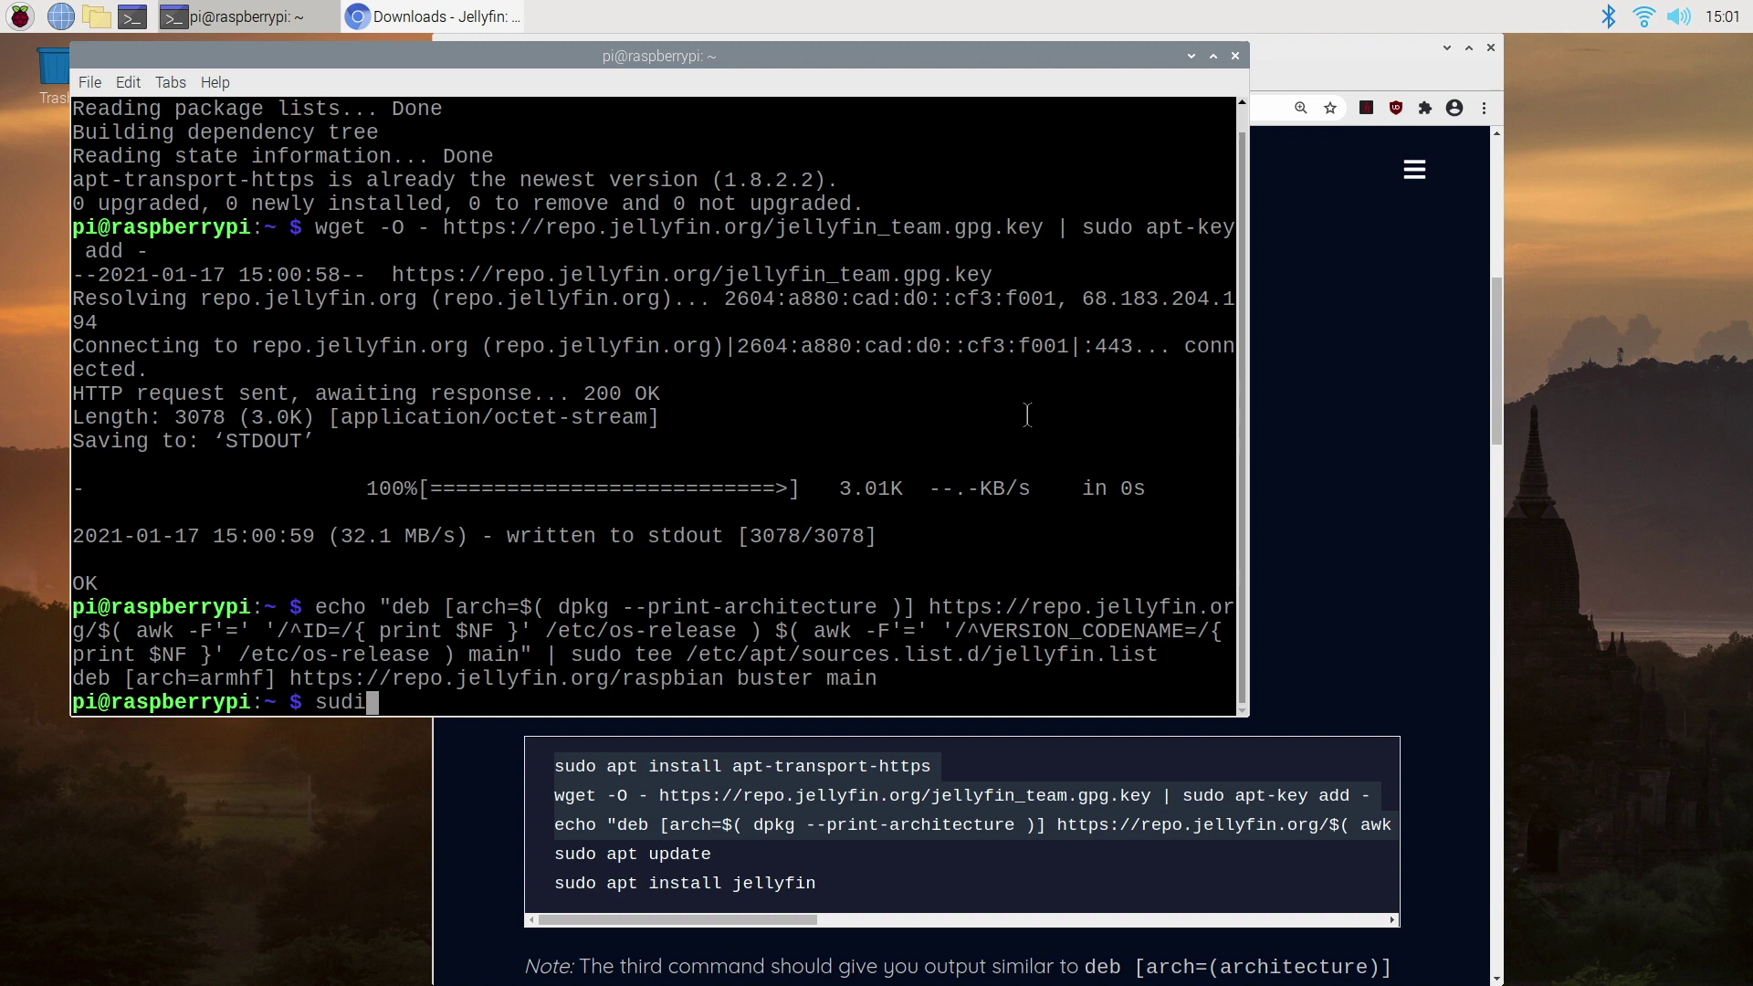
key("BackSpace")
type("o apt updat")
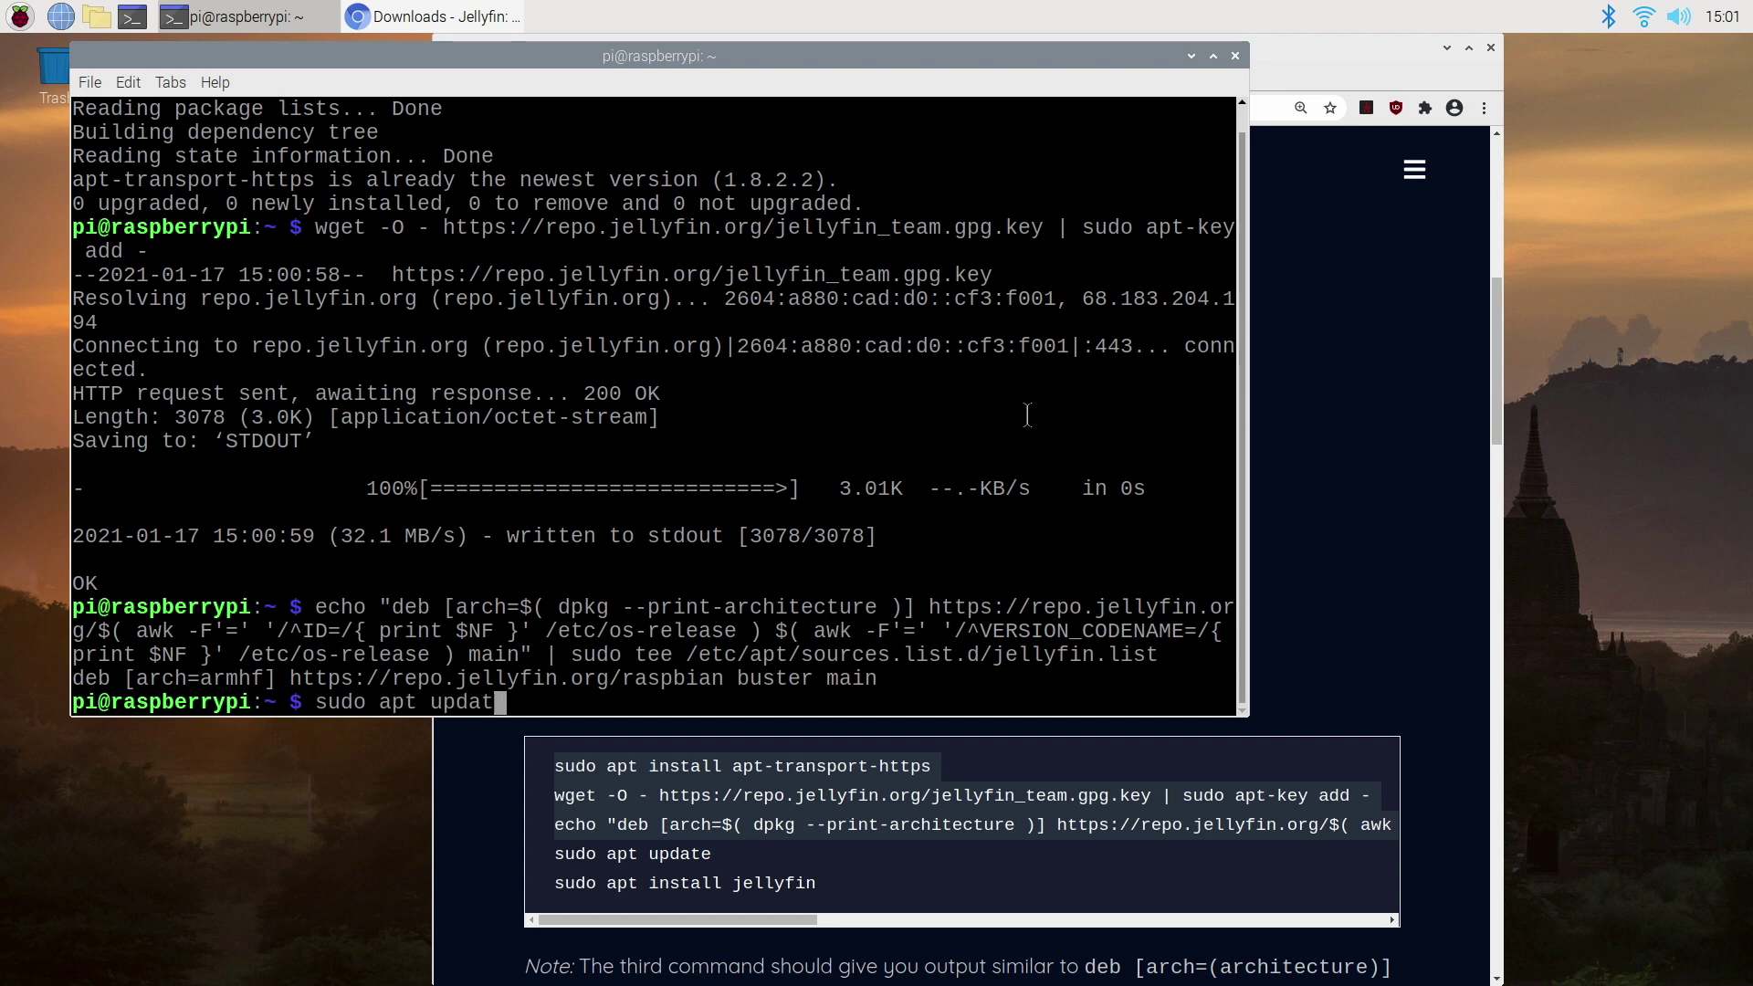
type("e")
key("Return")
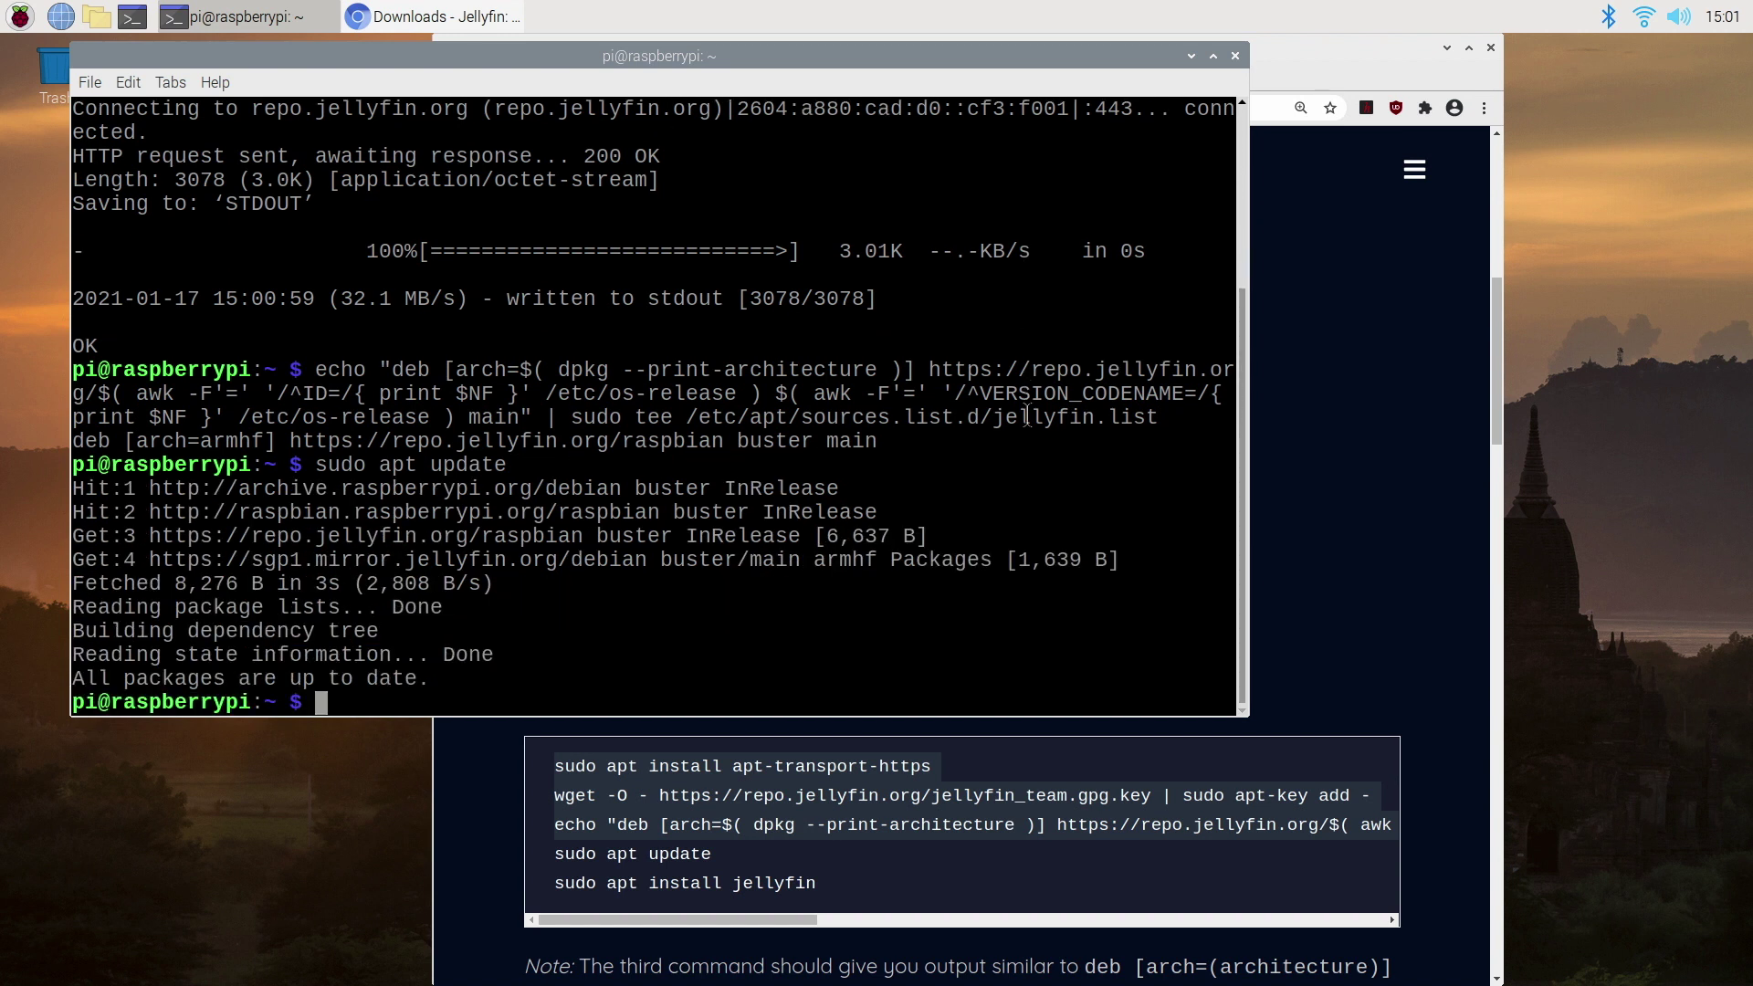
- Run 'sudo apt install jellyfin' and answer y to install jellyfin 10.6.4-1 with 19 new packages
type("sudo apt in")
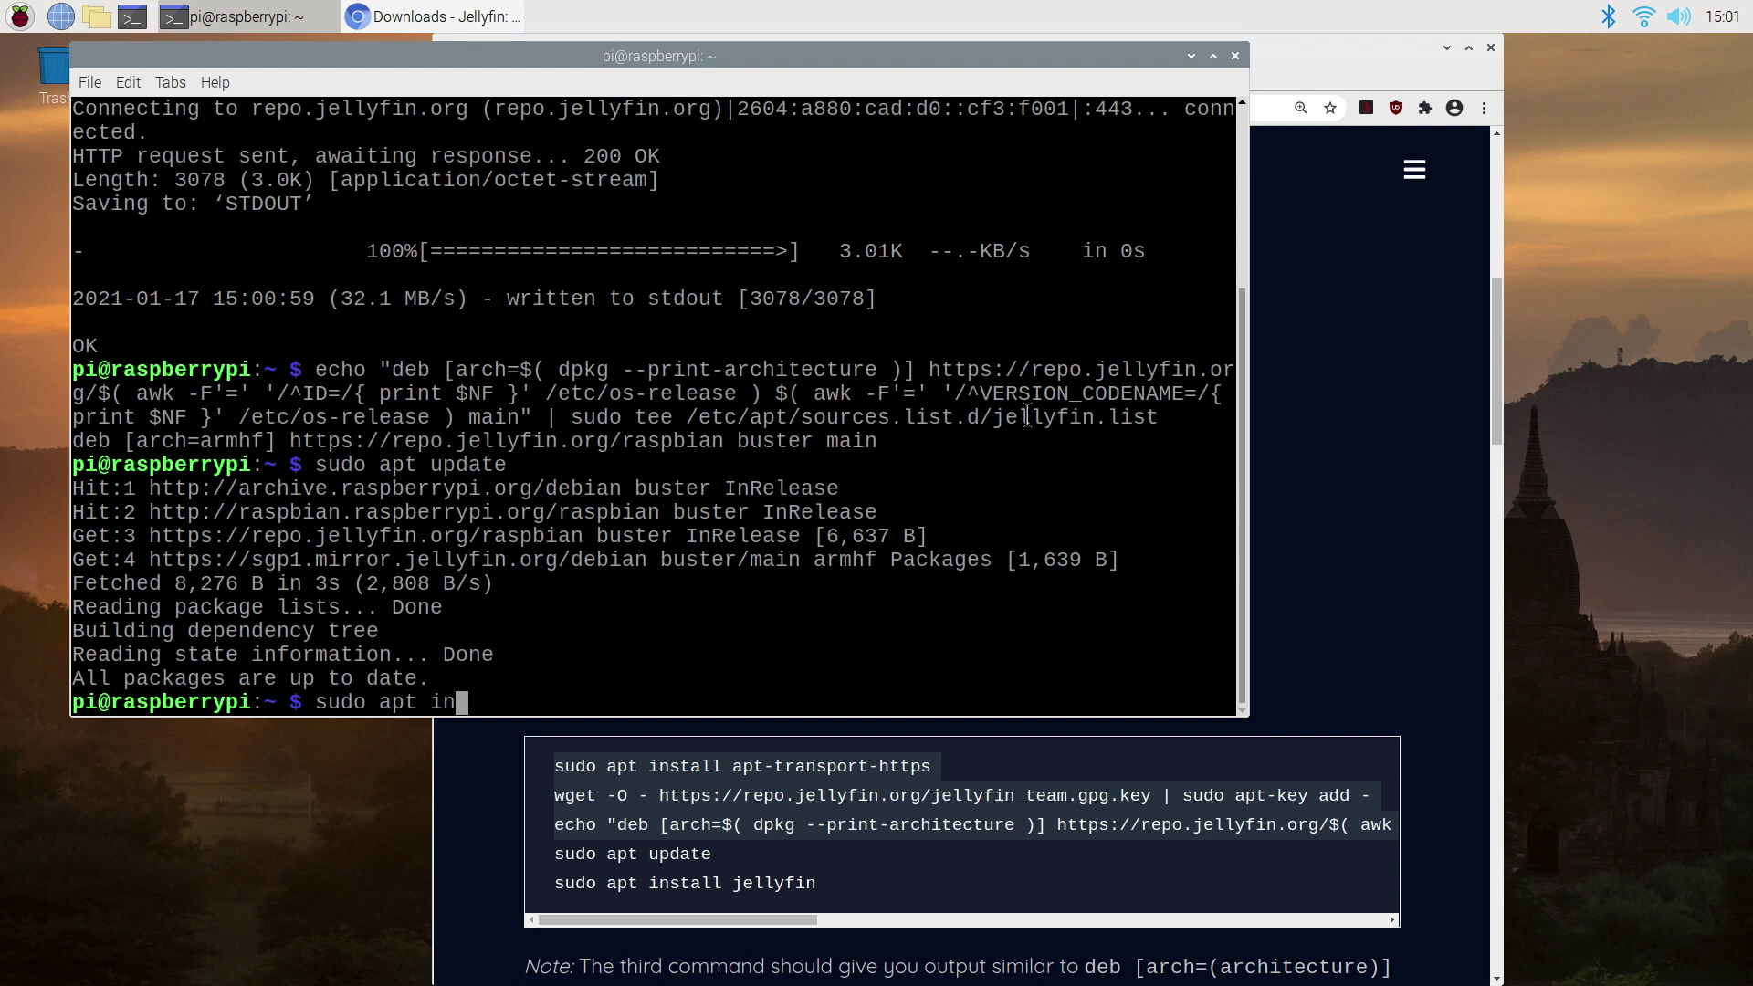
type("stall jellyfin")
key("Return")
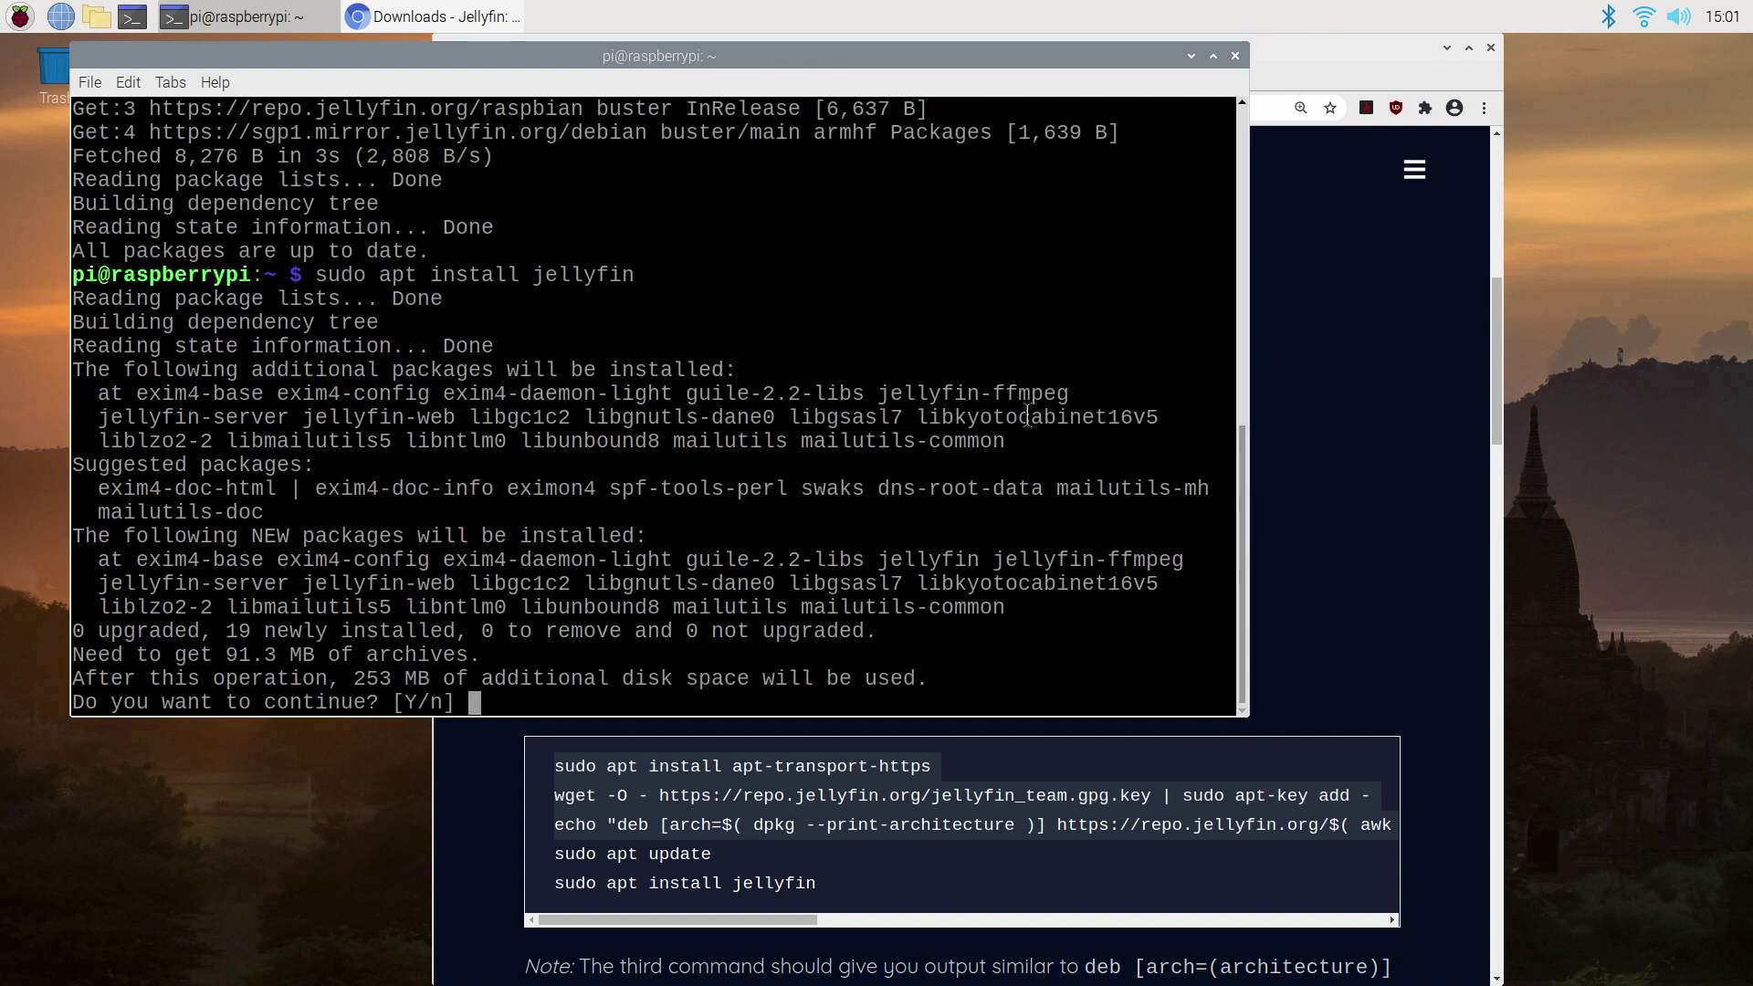
type("y")
key("Return")
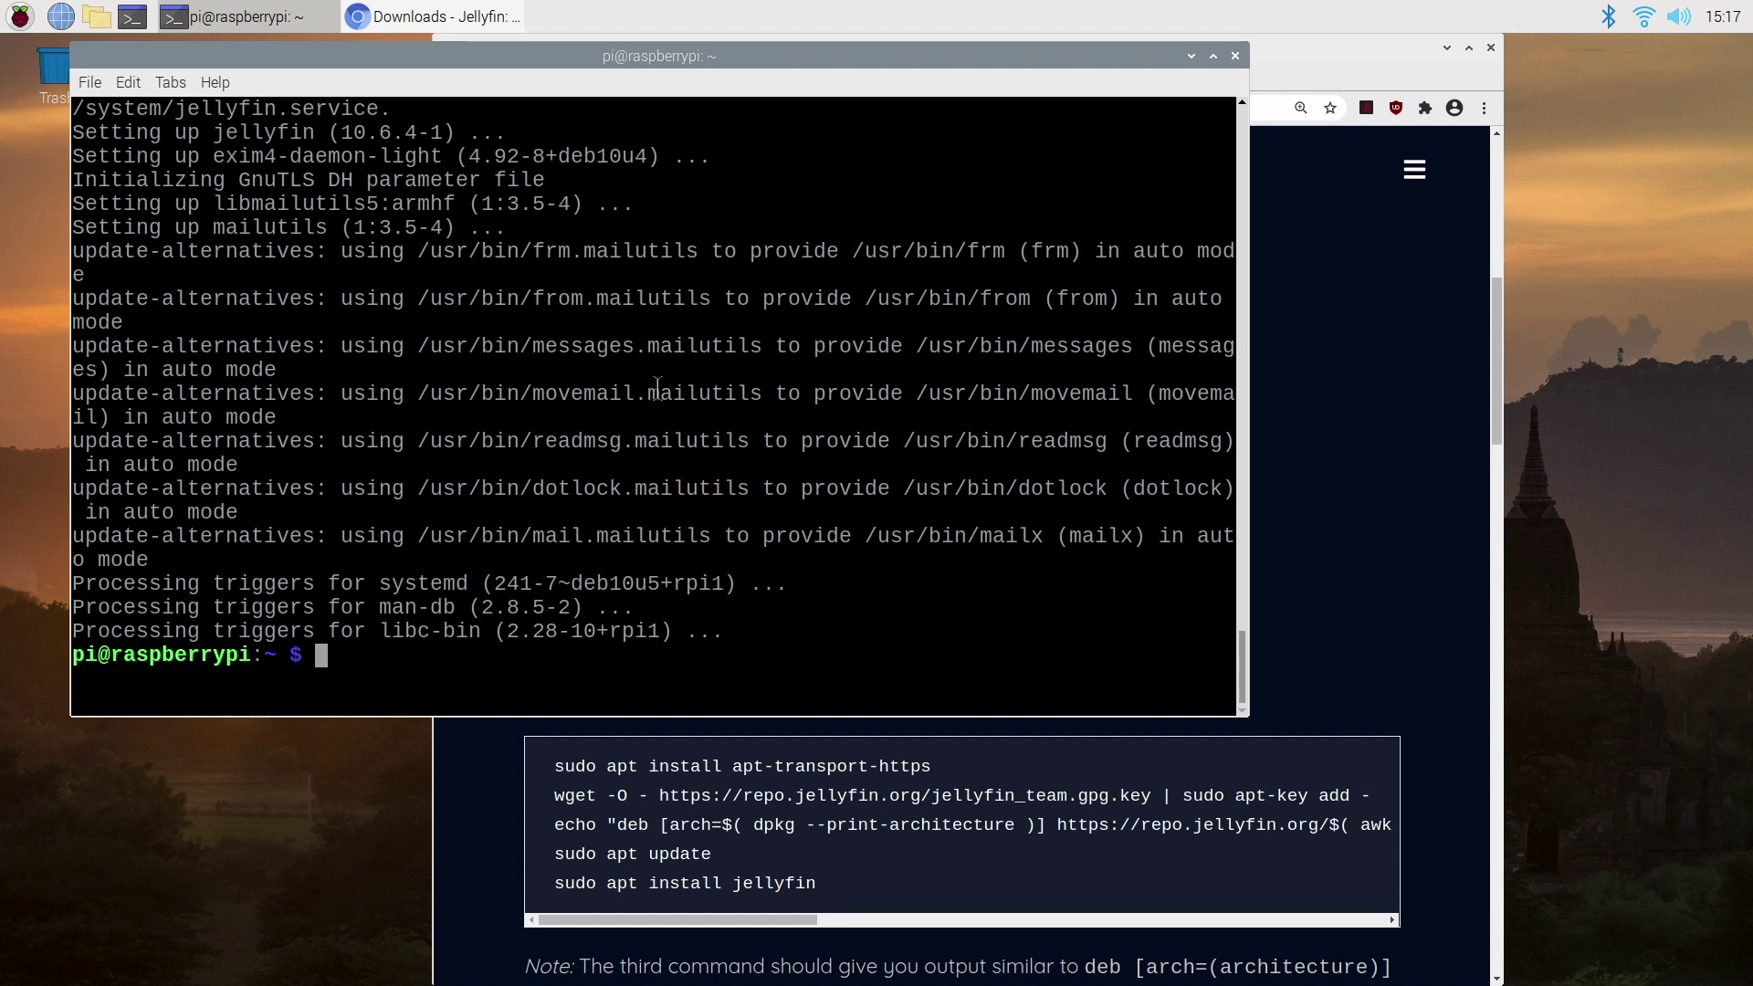
- Run 'sudo usermod -aG video jellyfin', then 'sudo systemctl restart jellyfin'
type("sudo usermod -")
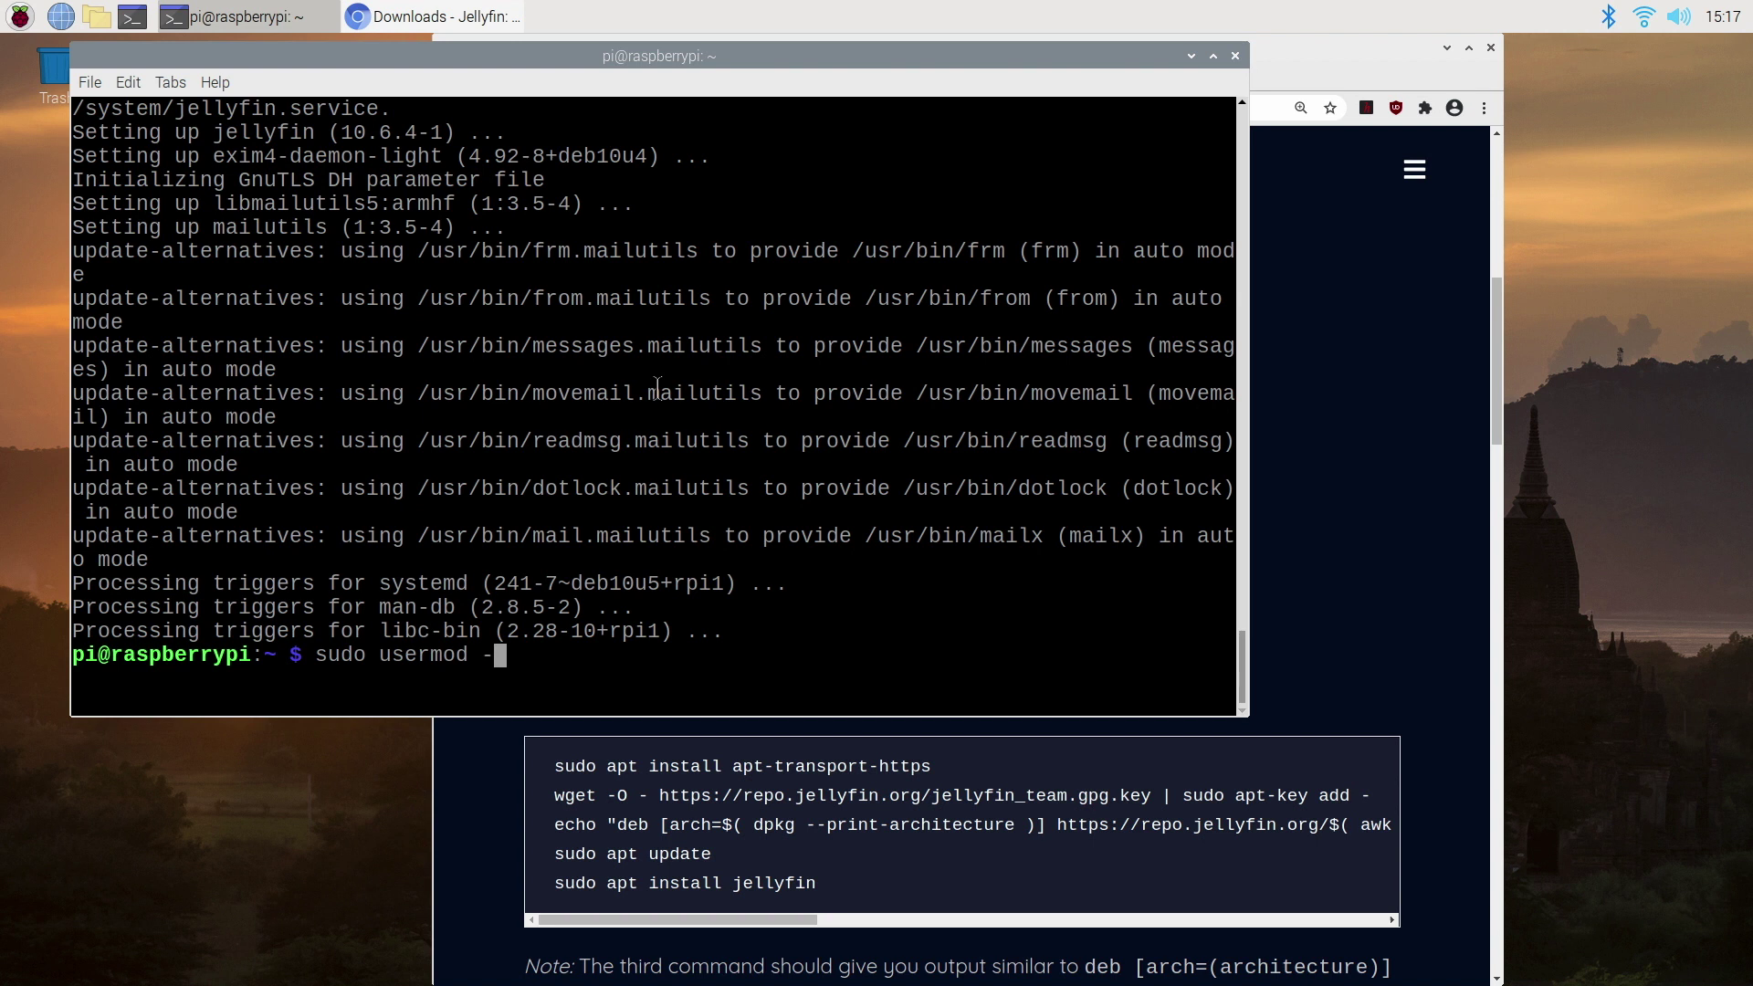
type("aG video")
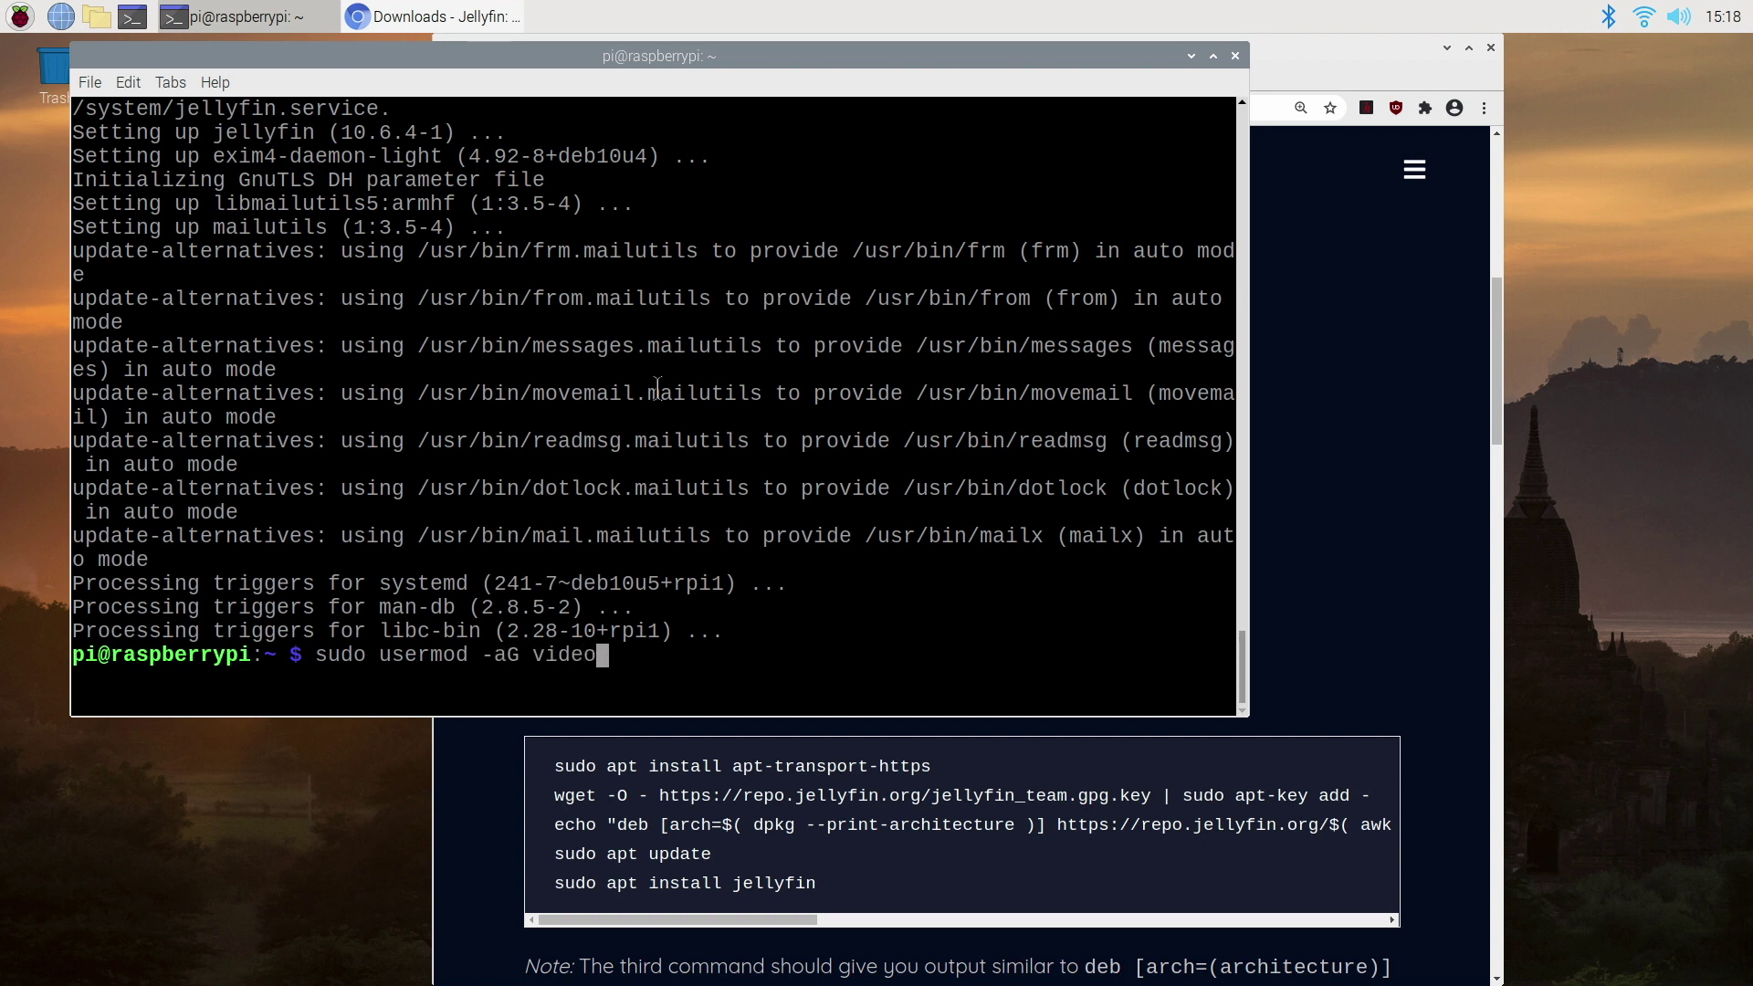
type(" jellyfin")
key("Return")
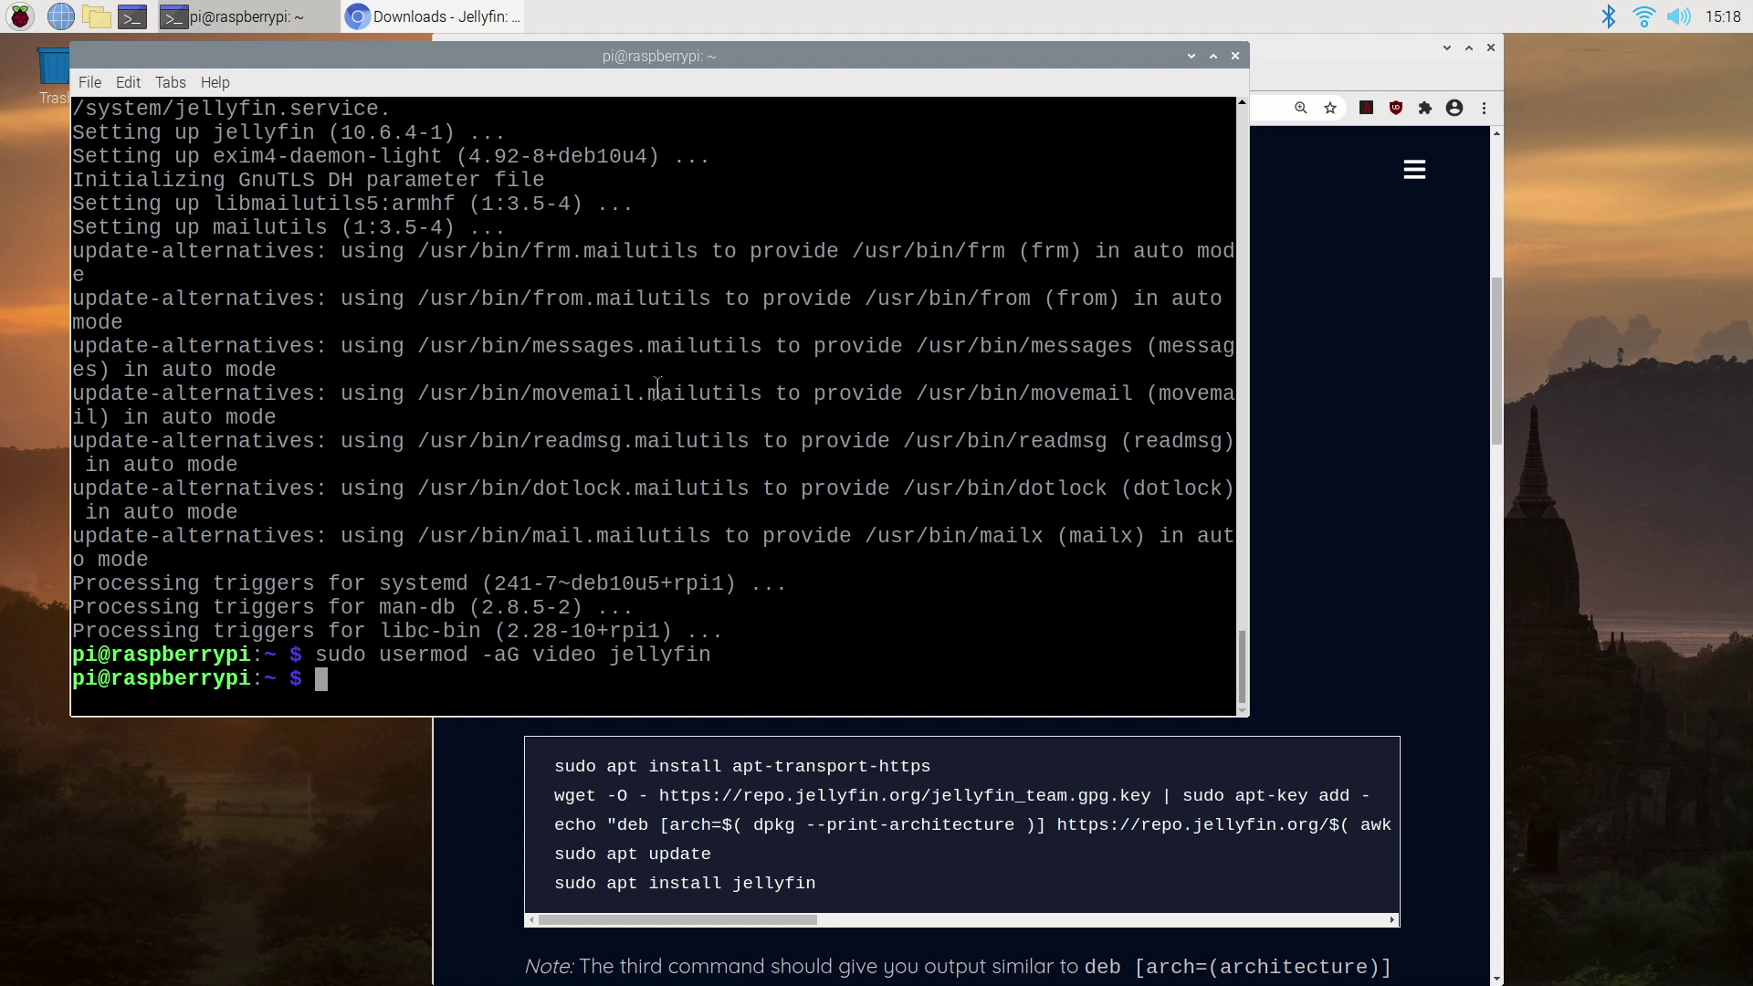
type("sudo system")
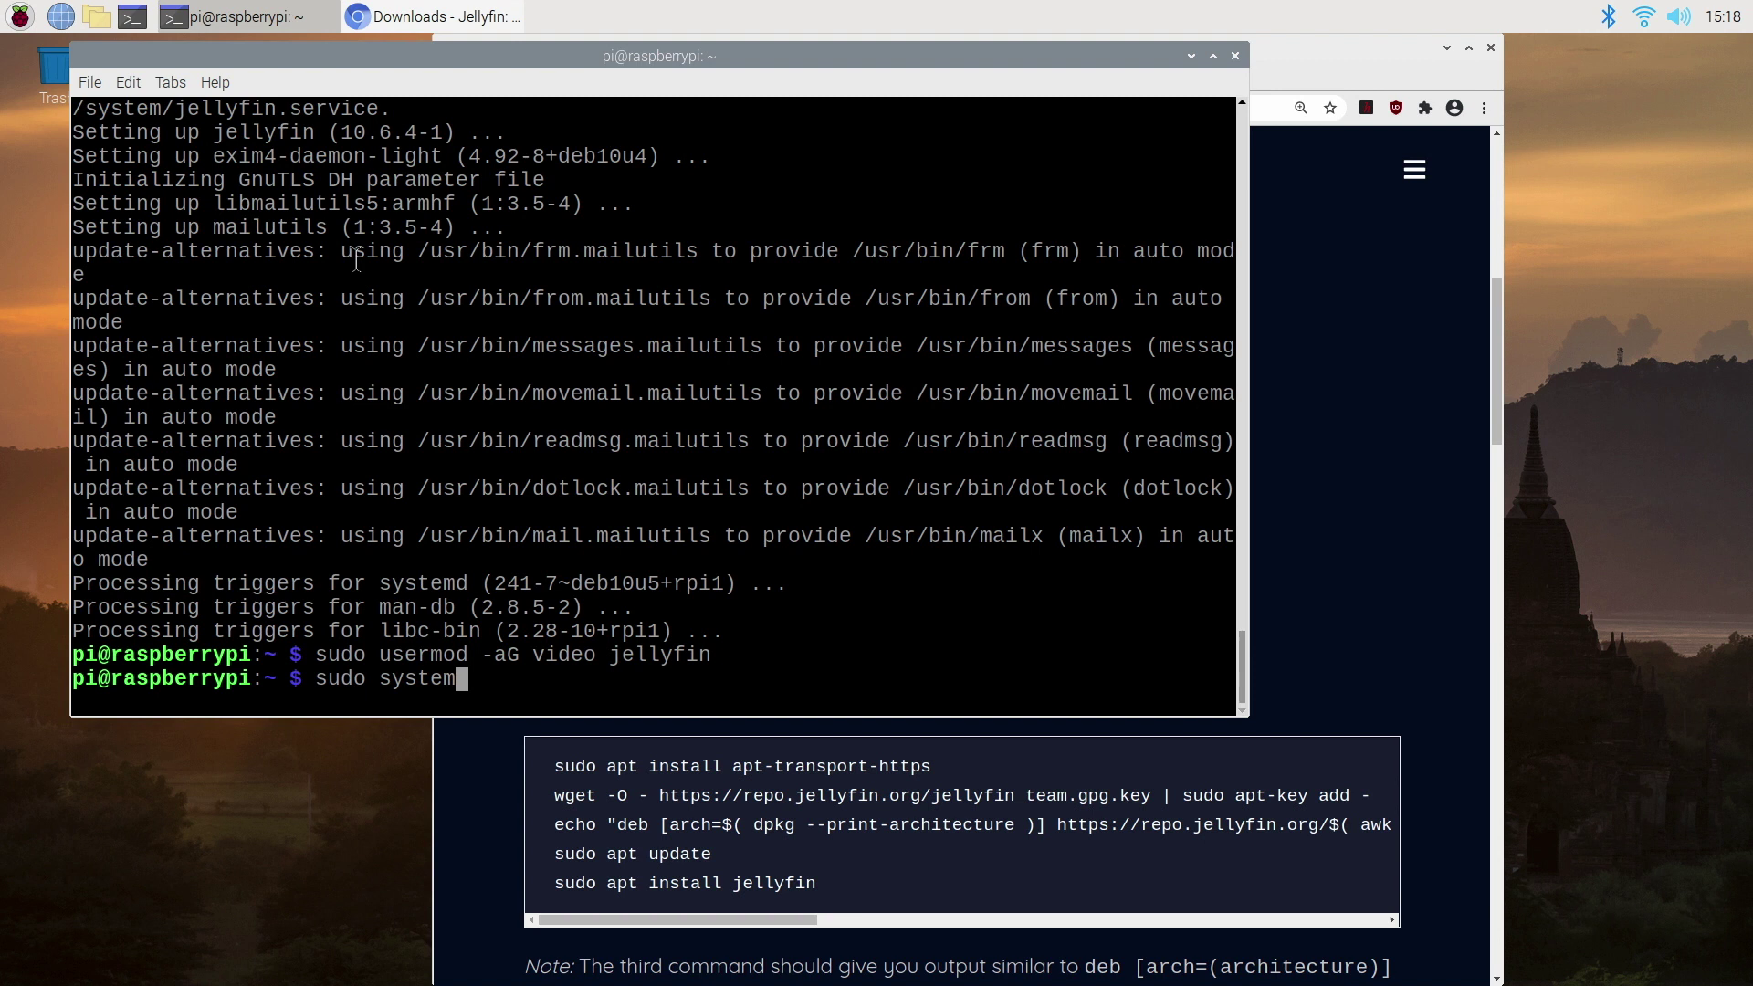
type("ctl restart jellyfin")
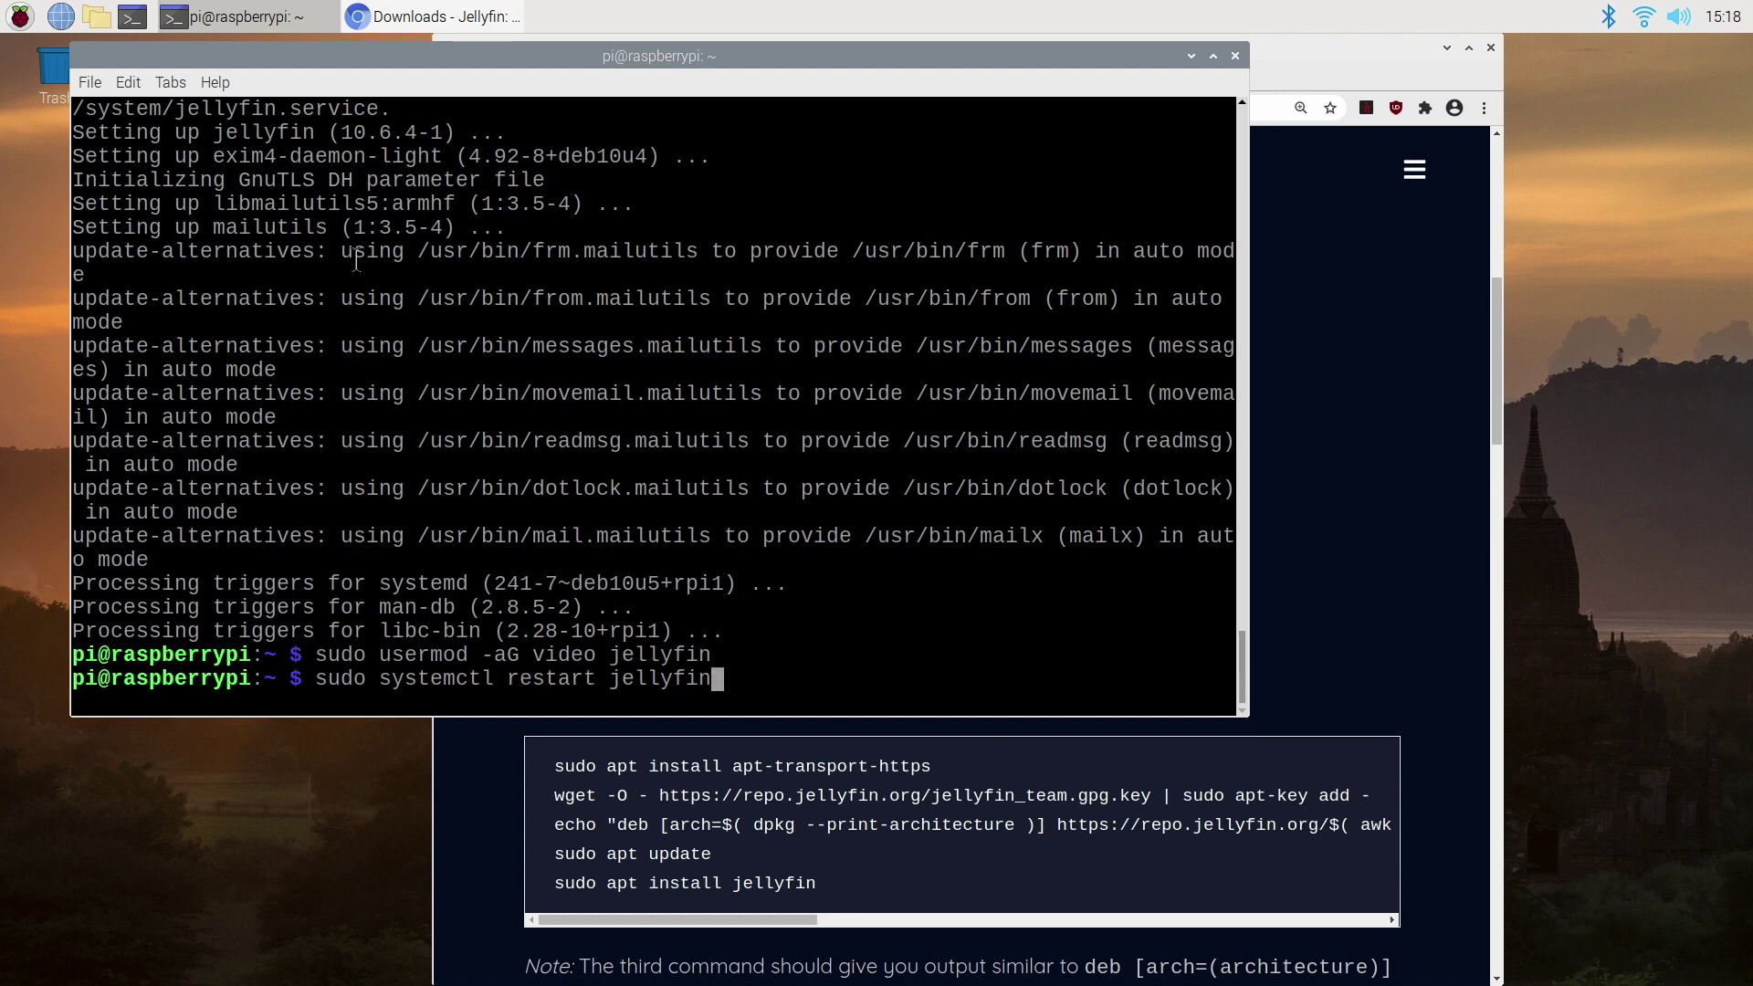
key("Return")
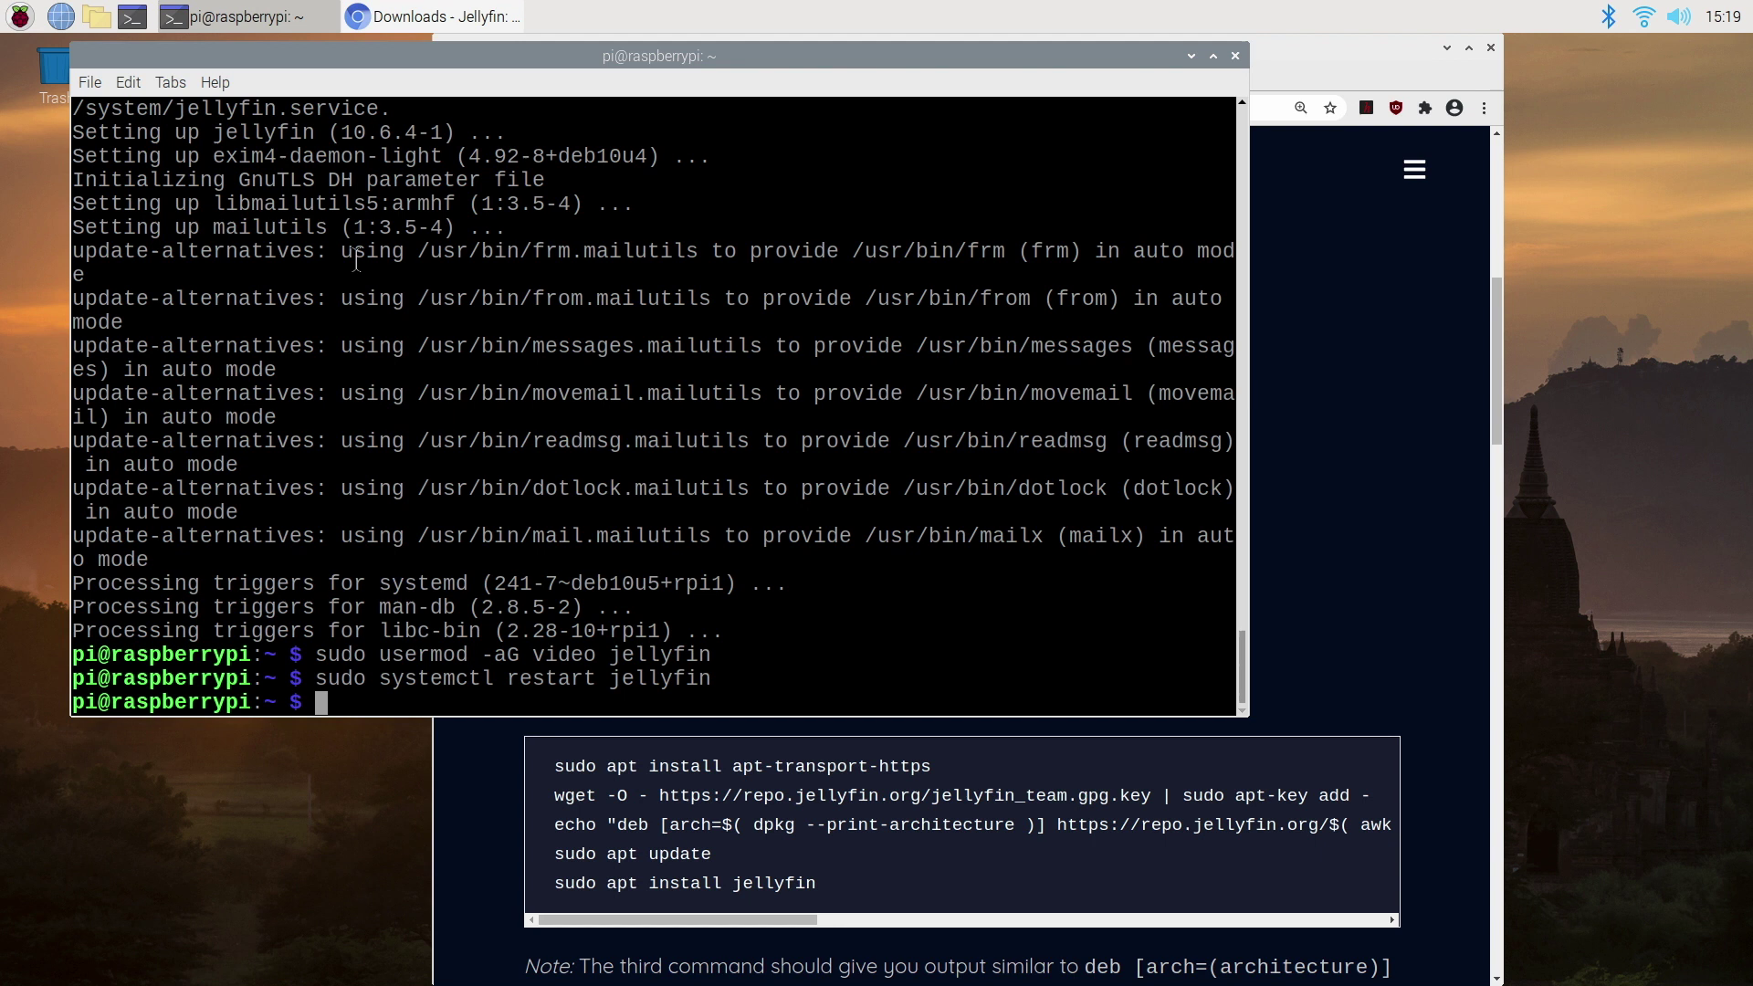
- Append gpu_mem=512 as the last line of /boot/config.txt in nano and save
type("sudo nano /boo")
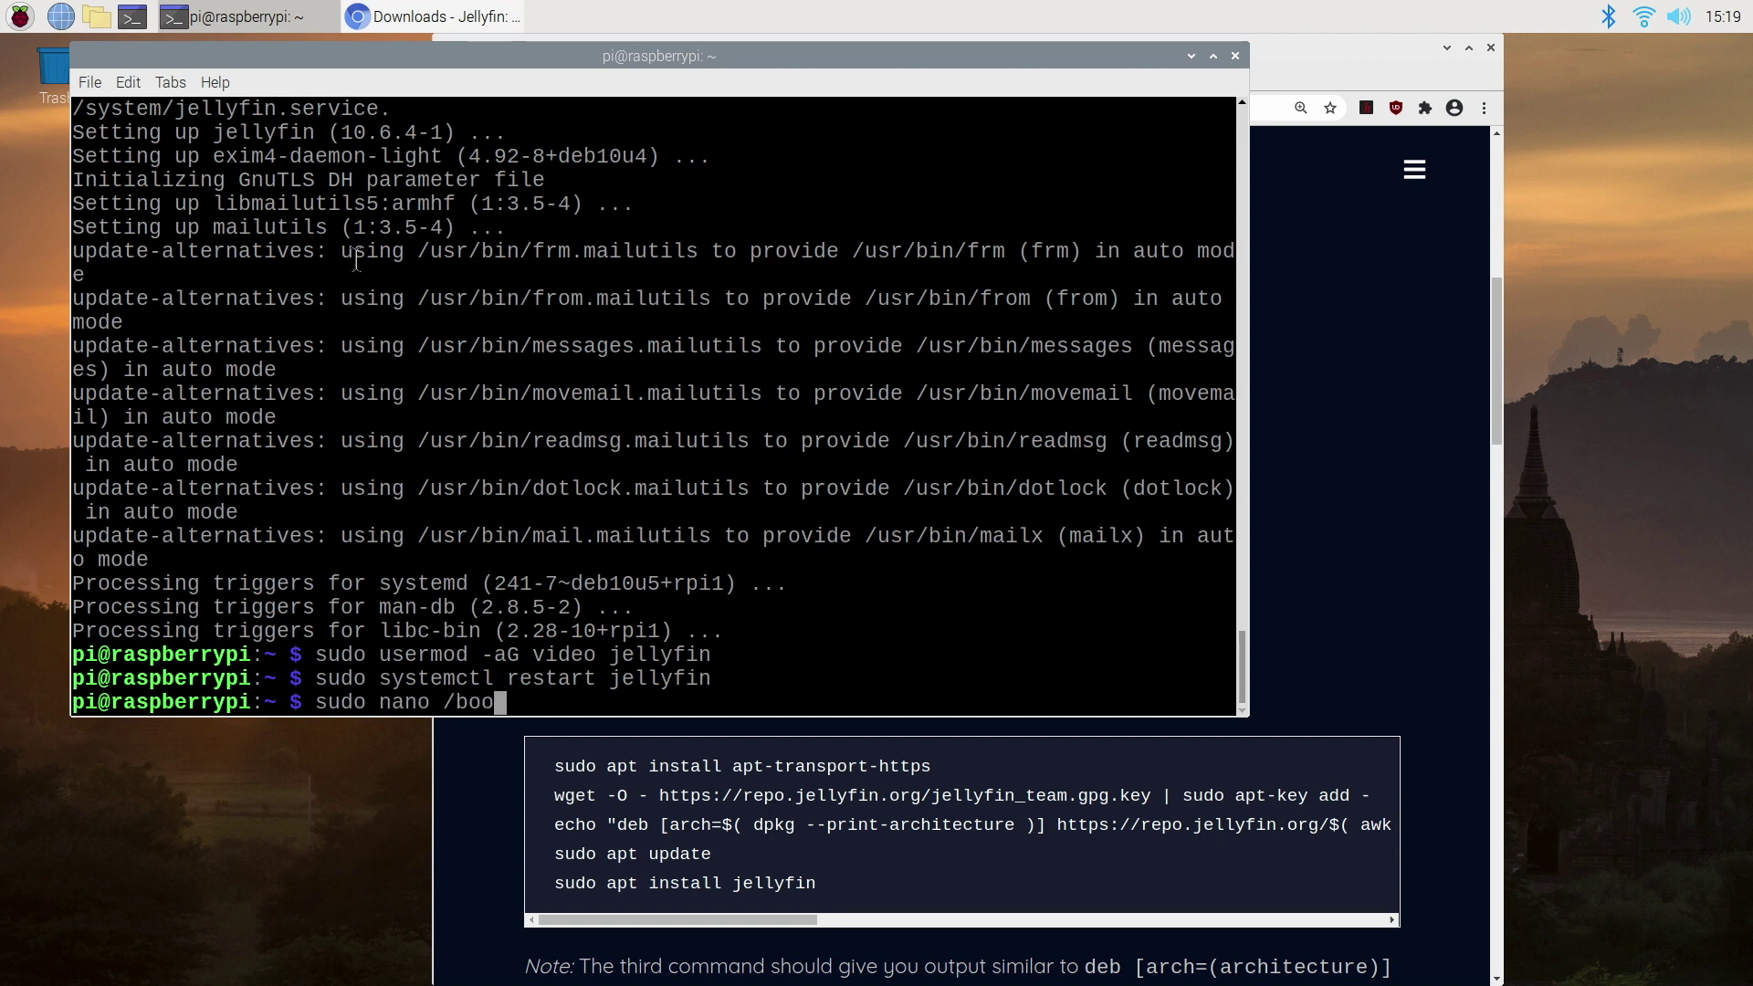
type("t/config.txt")
key("Return")
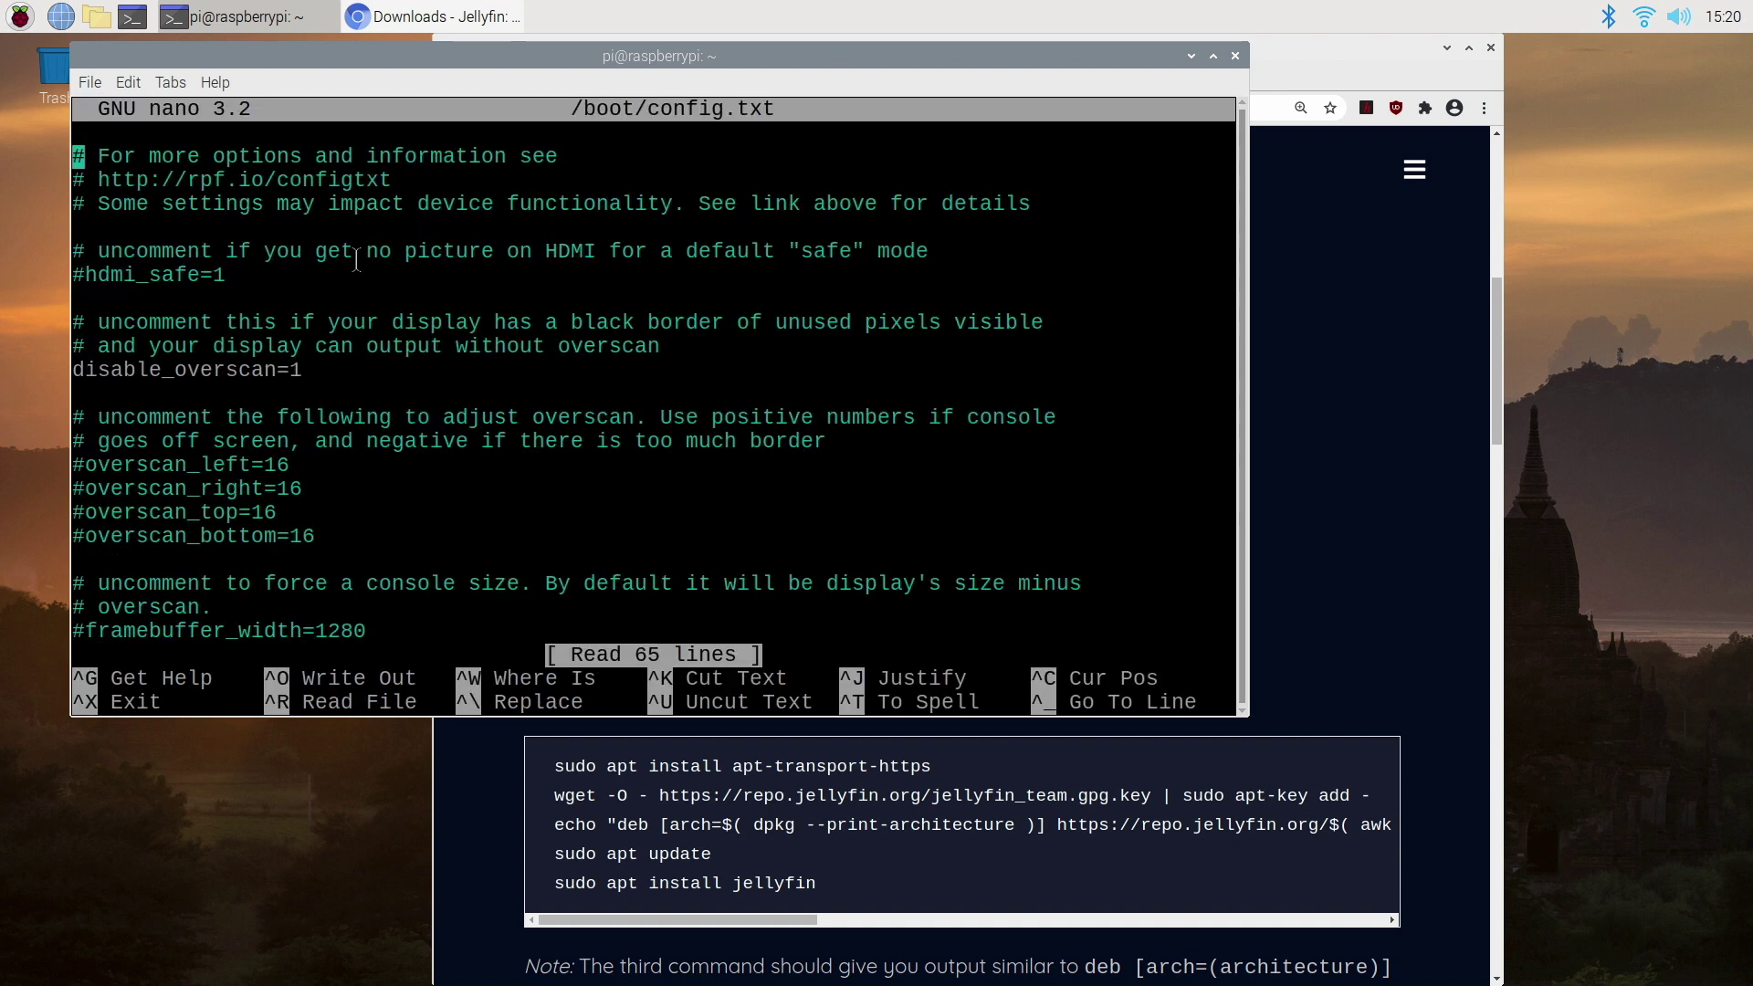
key("Down")
key("Down")
key("Down")
key("Down")
key("Down")
key("Down")
key("Down")
key("Down")
key("Down")
key("Down")
key("Down")
key("Down")
key("Down")
key("Down")
key("Down")
key("Down")
key("Down")
key("Down")
key("Down")
key("Down")
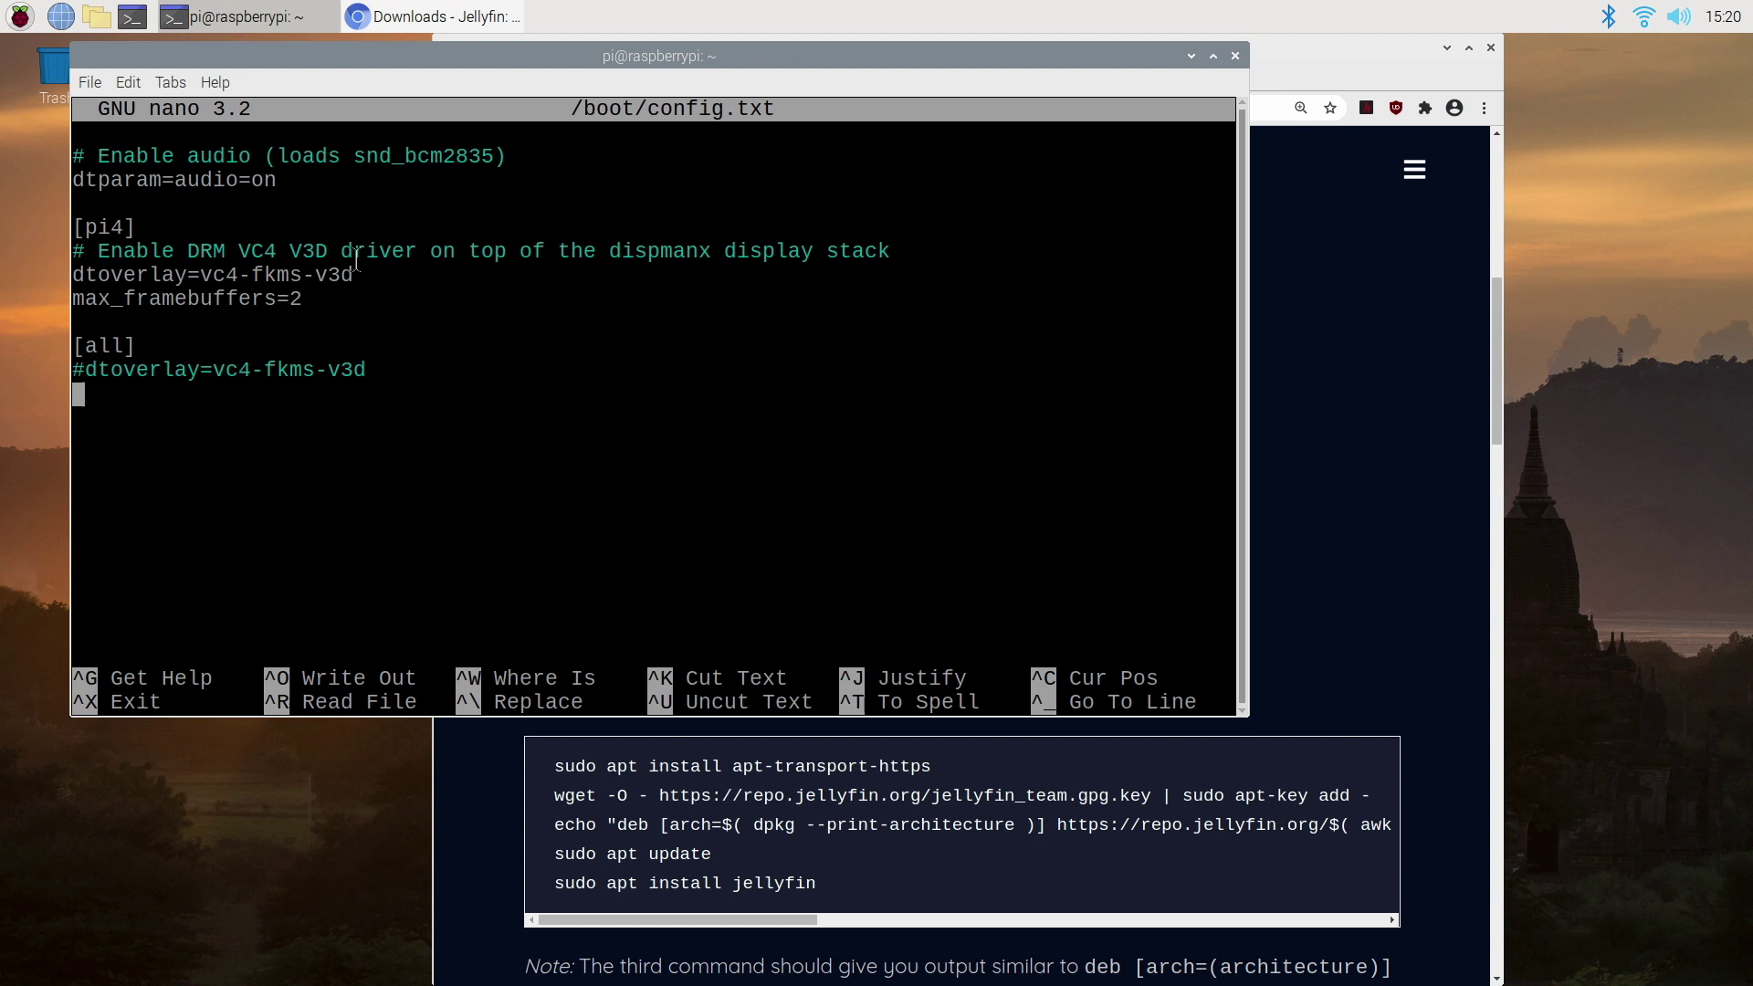
type("gpu_")
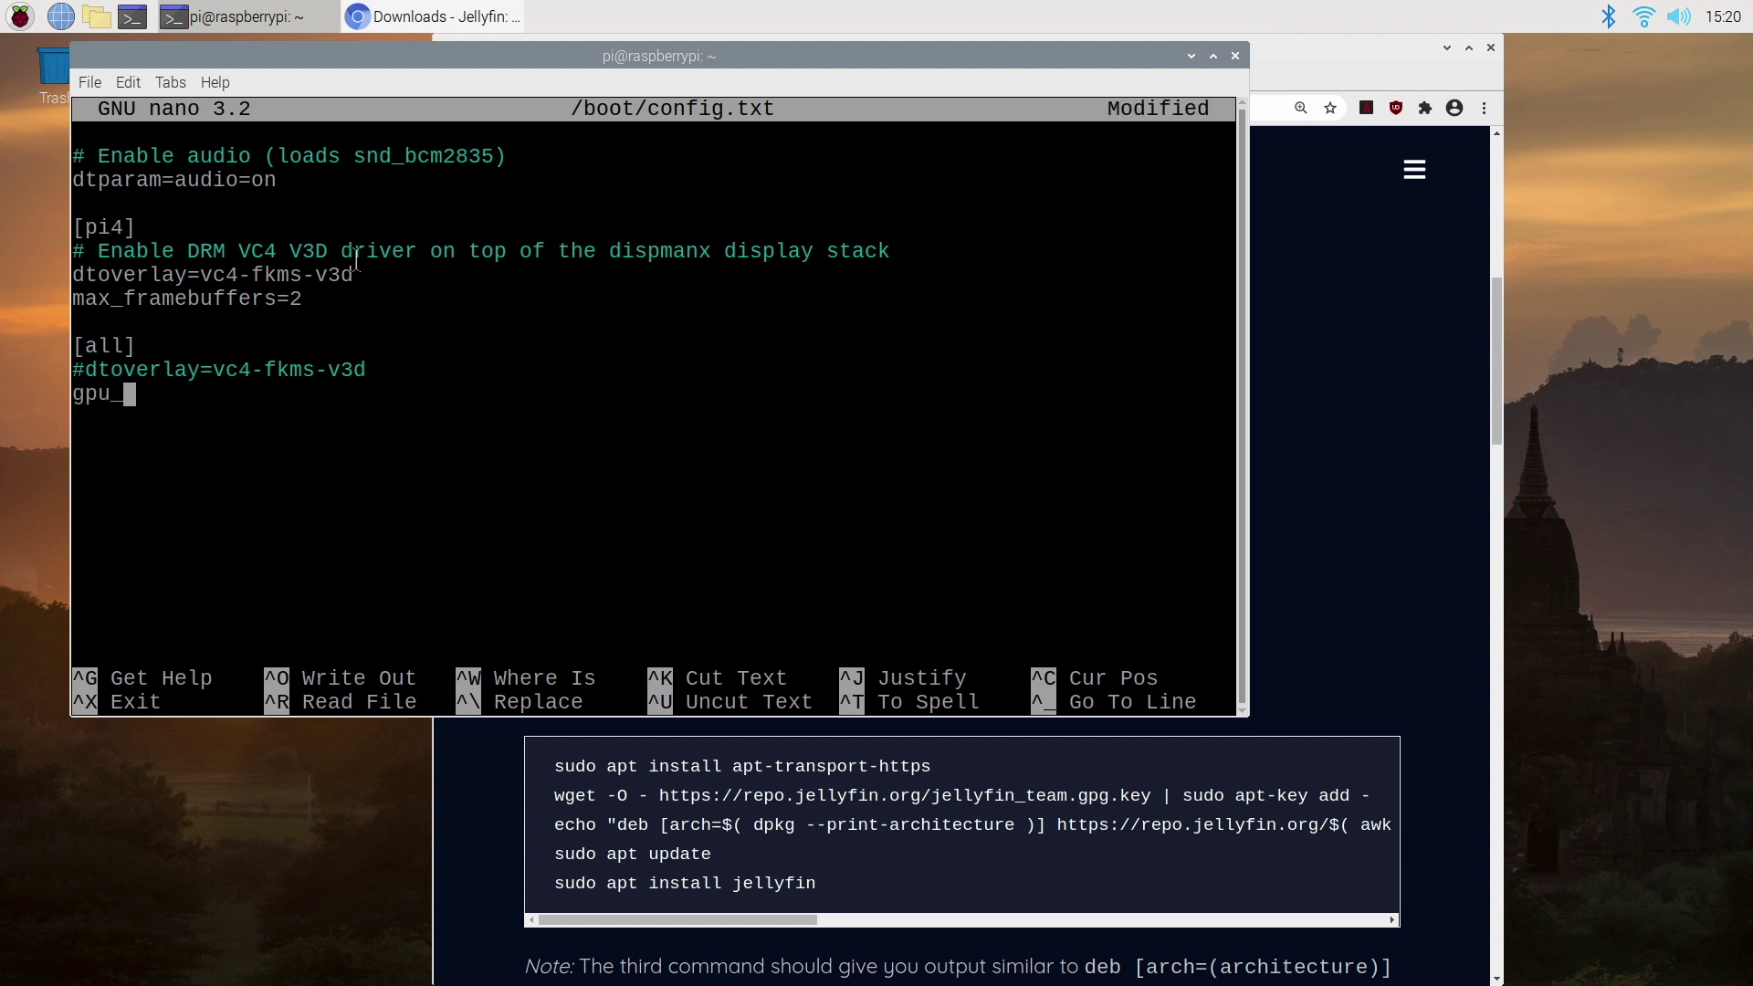
type("mem=512")
key("ctrl+x")
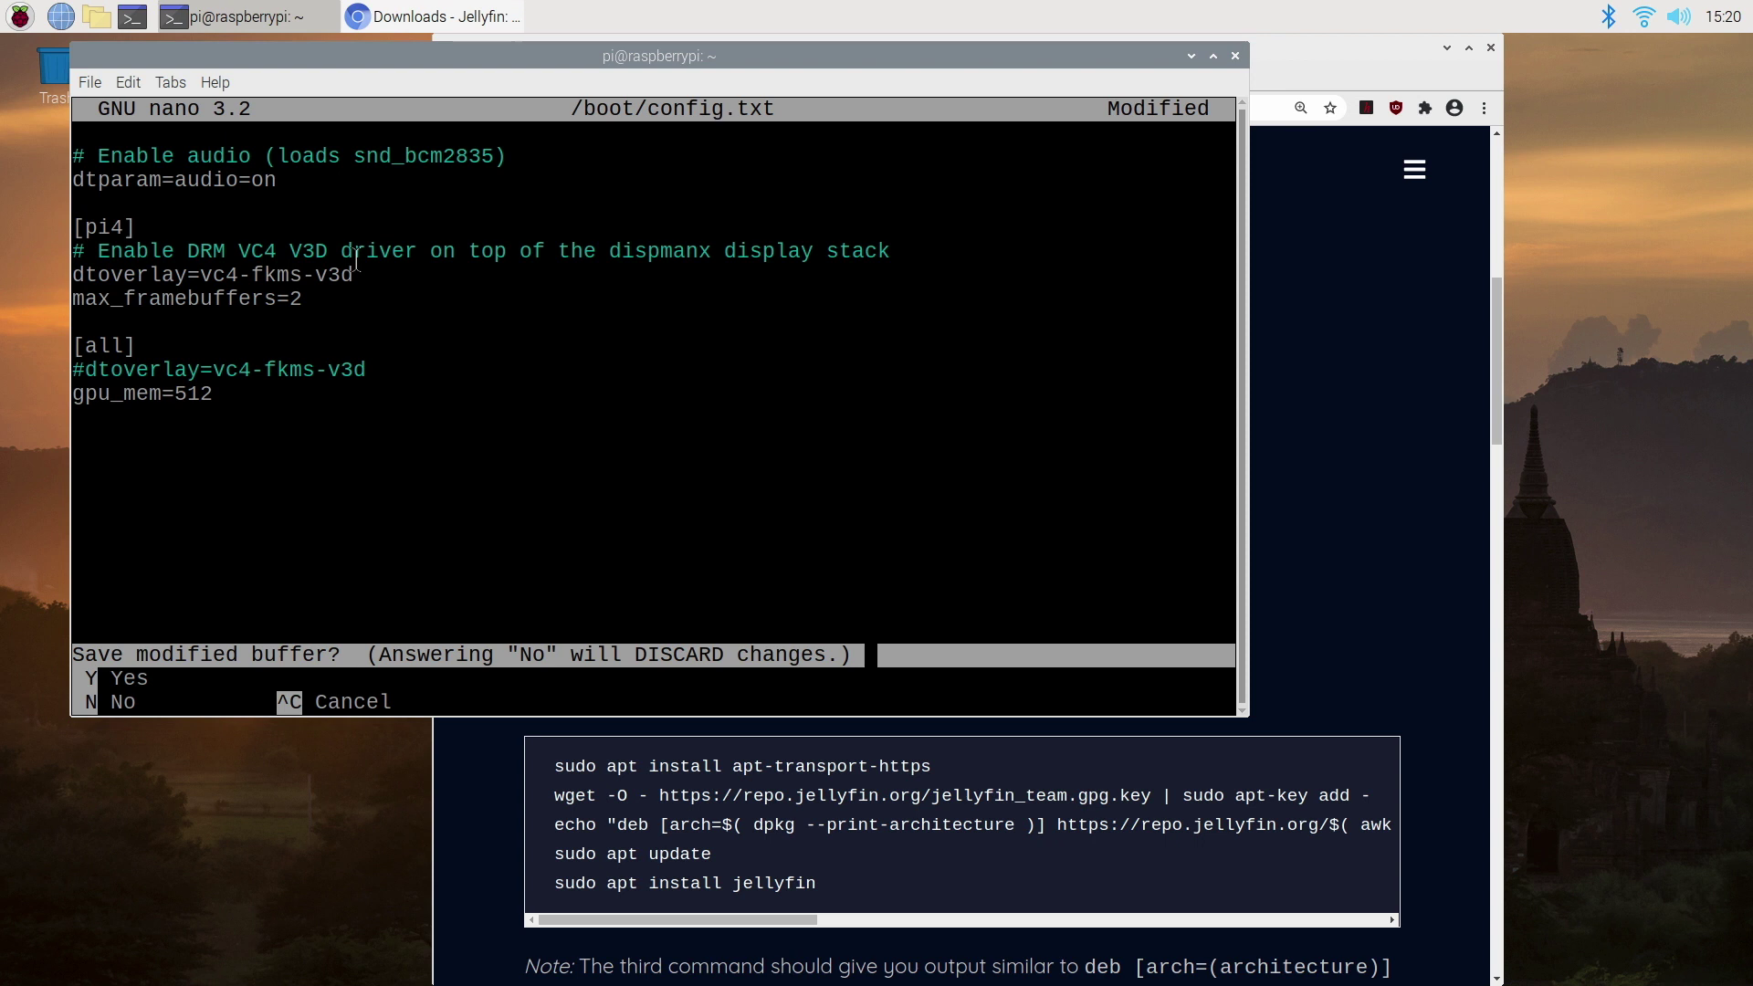
key("y")
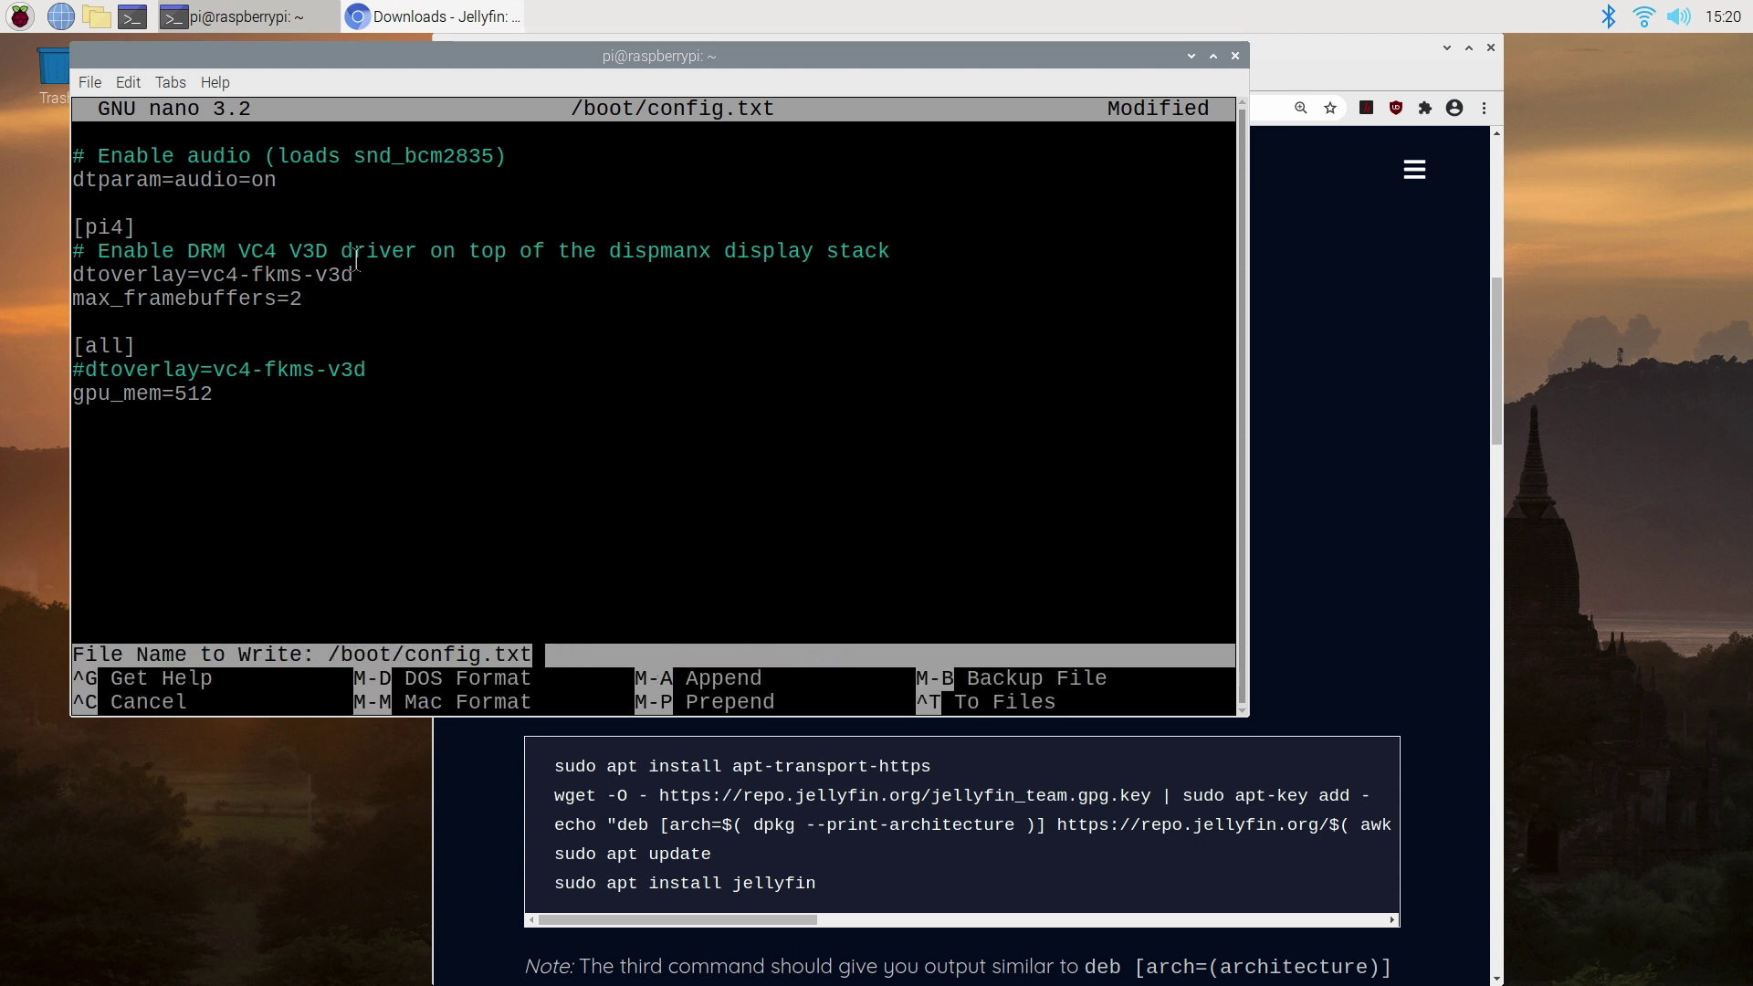
key("Return")
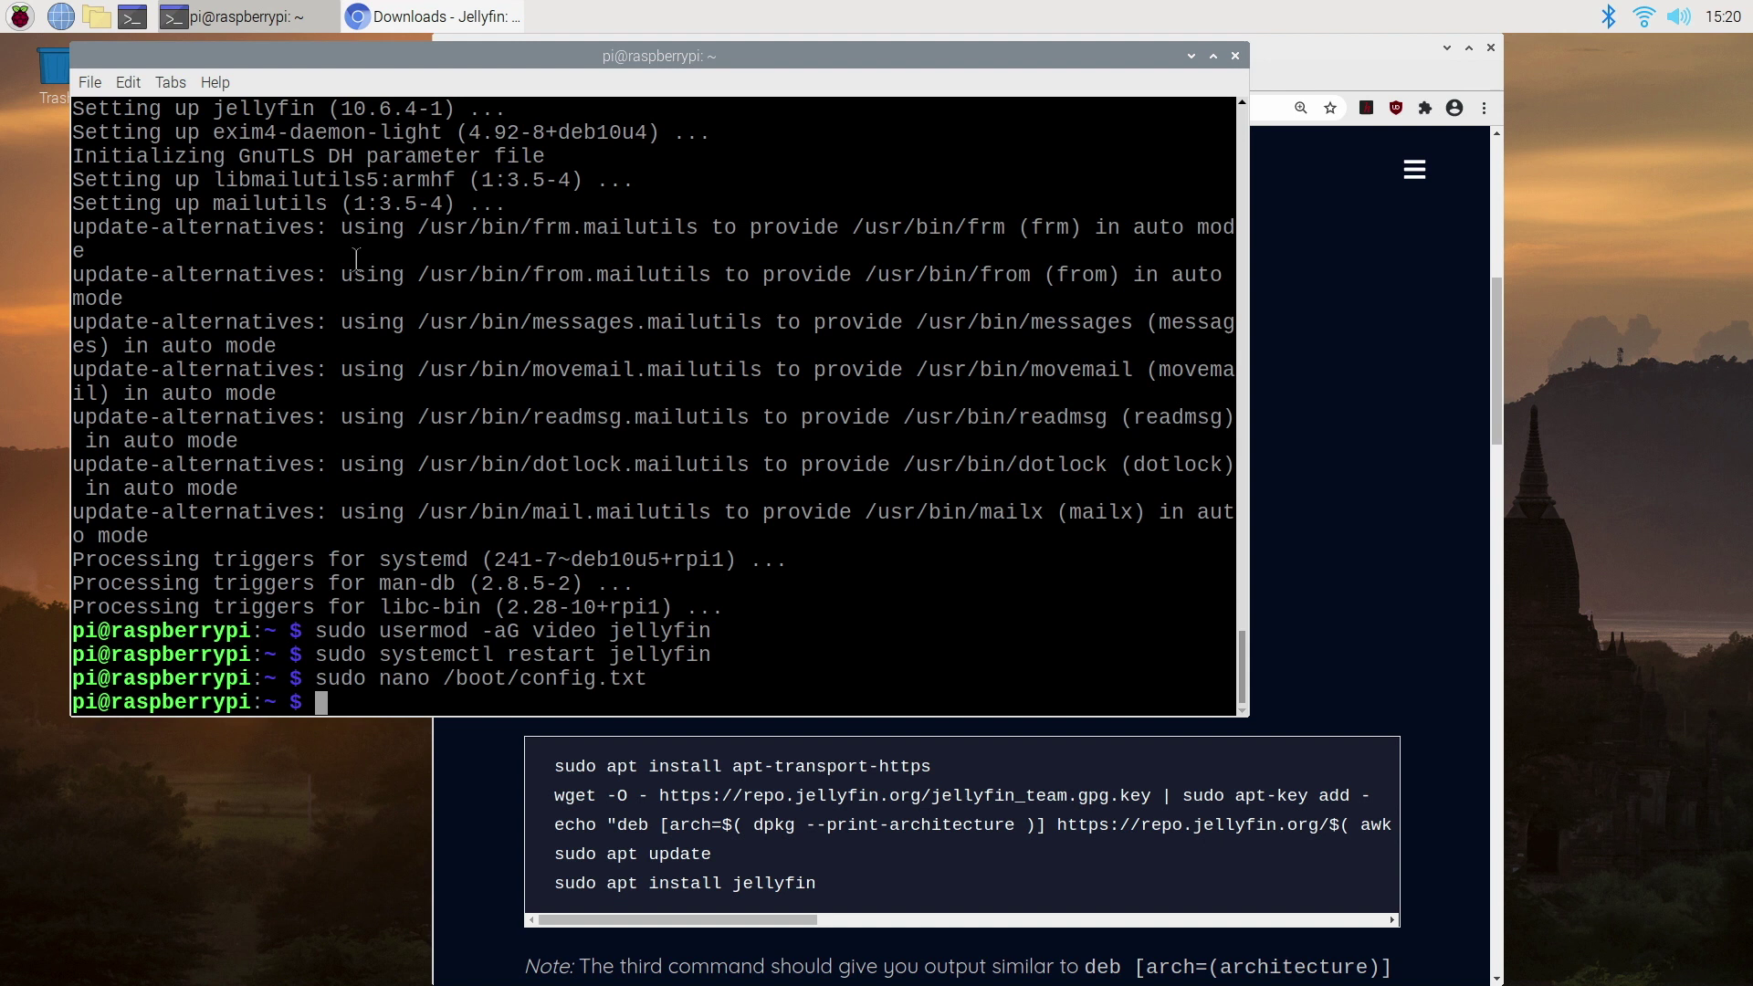
- Reboot the Raspberry Pi through the Raspberry menu's Logout options
left_click(20, 16)
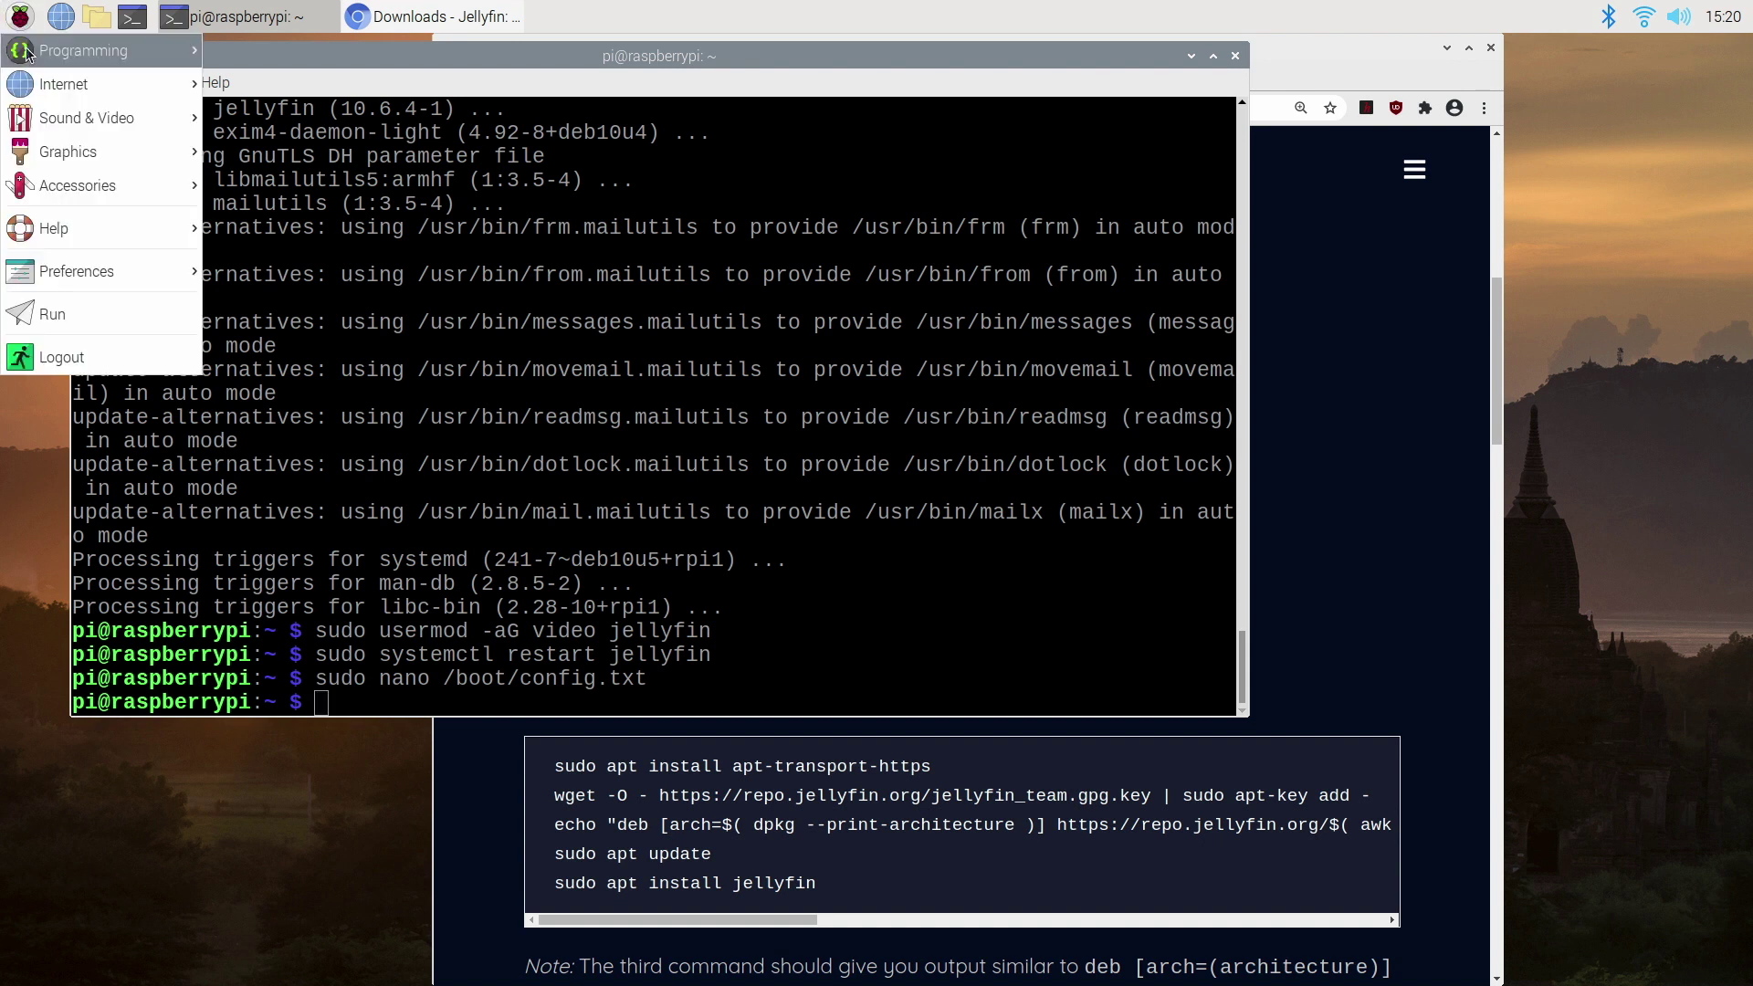
left_click(59, 362)
left_click(838, 513)
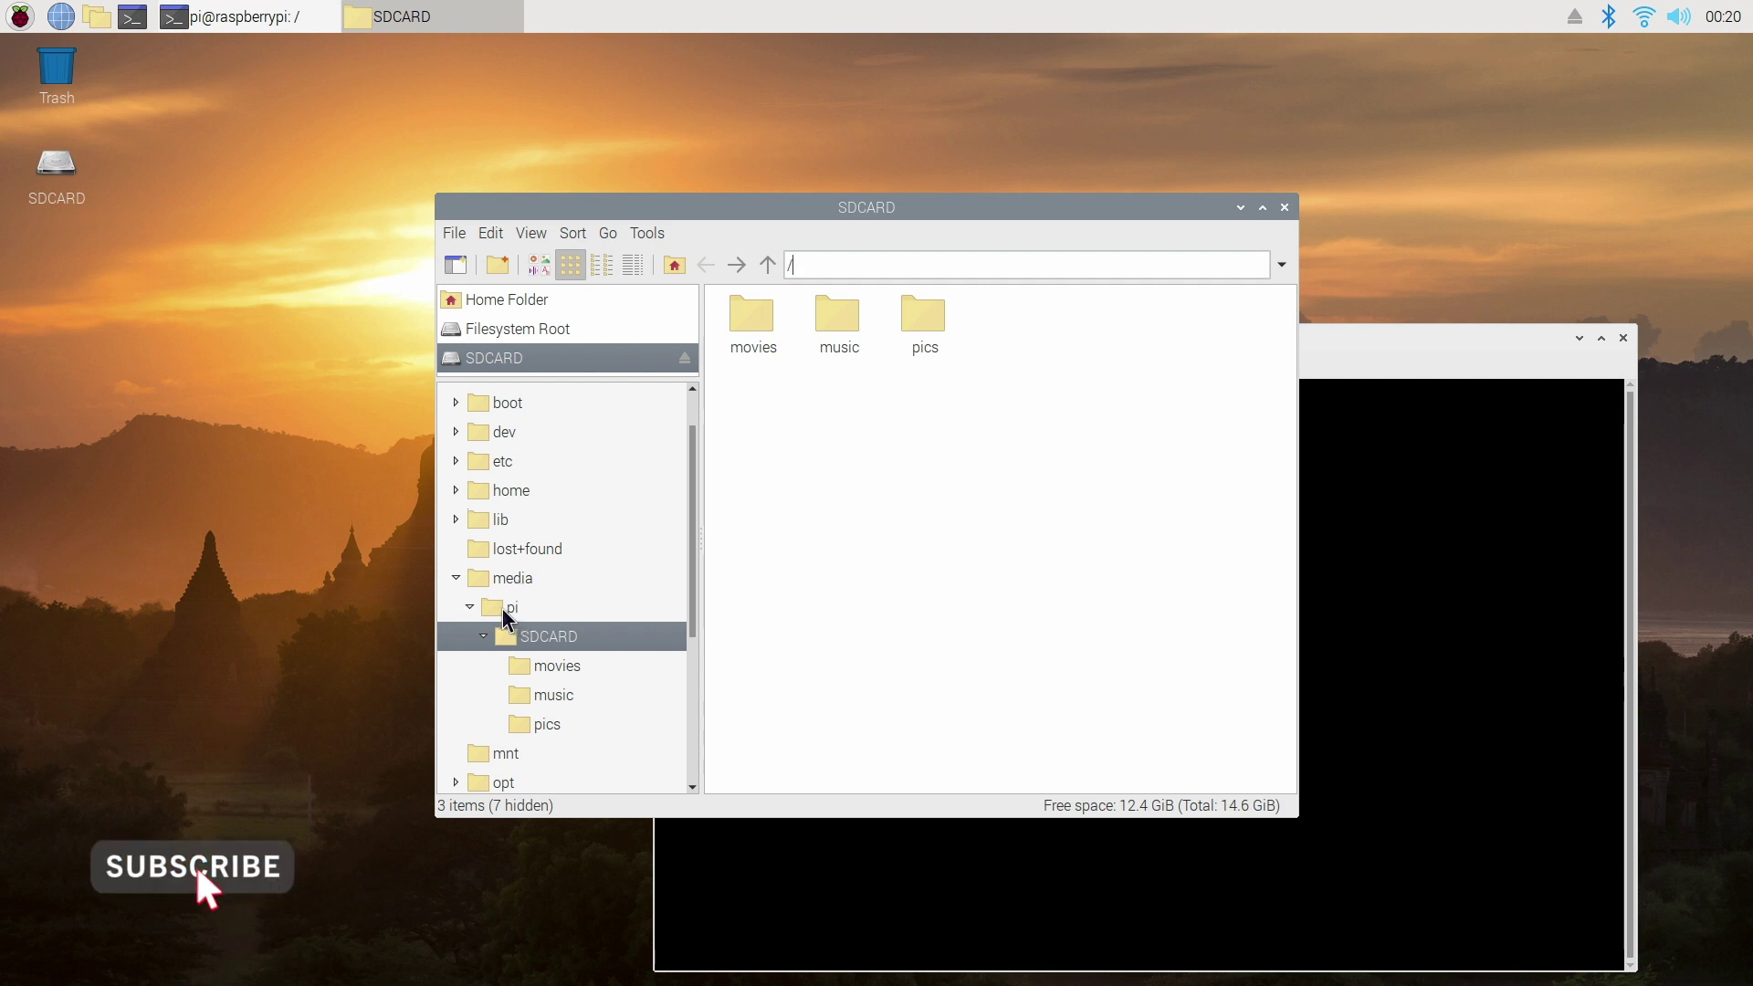
- Browse the SDCARD's movies and pics folders, then return to /media/pi
left_click(494, 578)
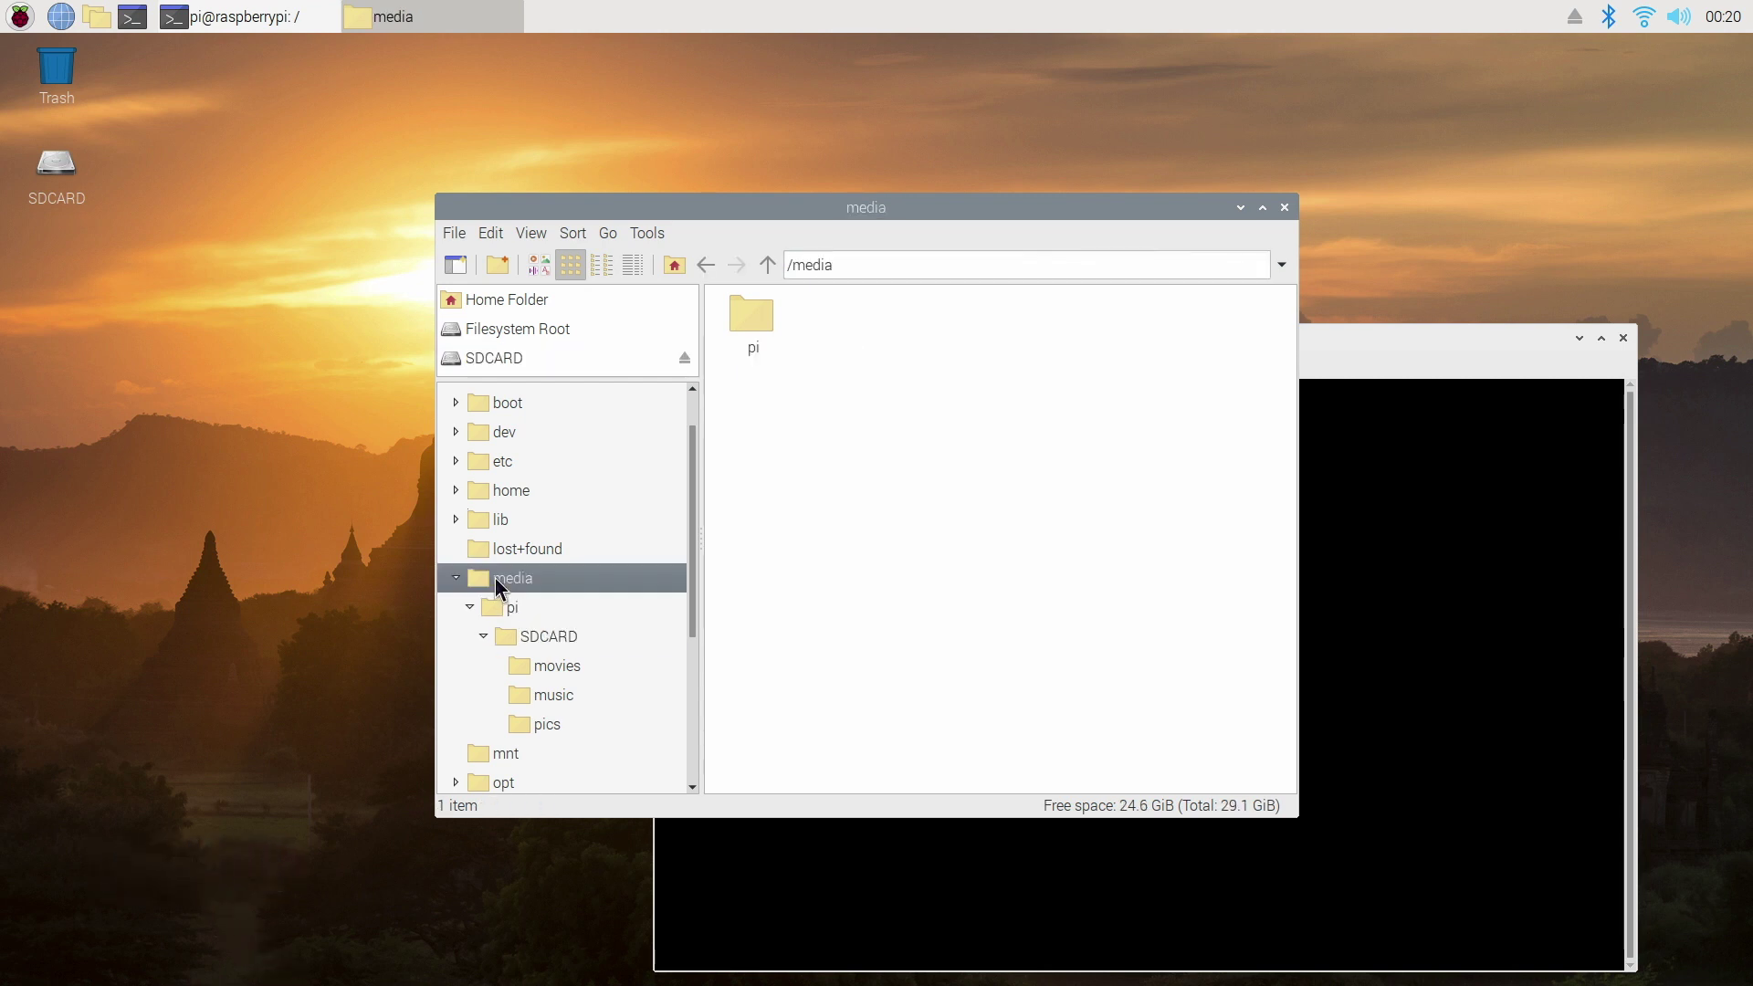
left_click(515, 609)
left_click(536, 635)
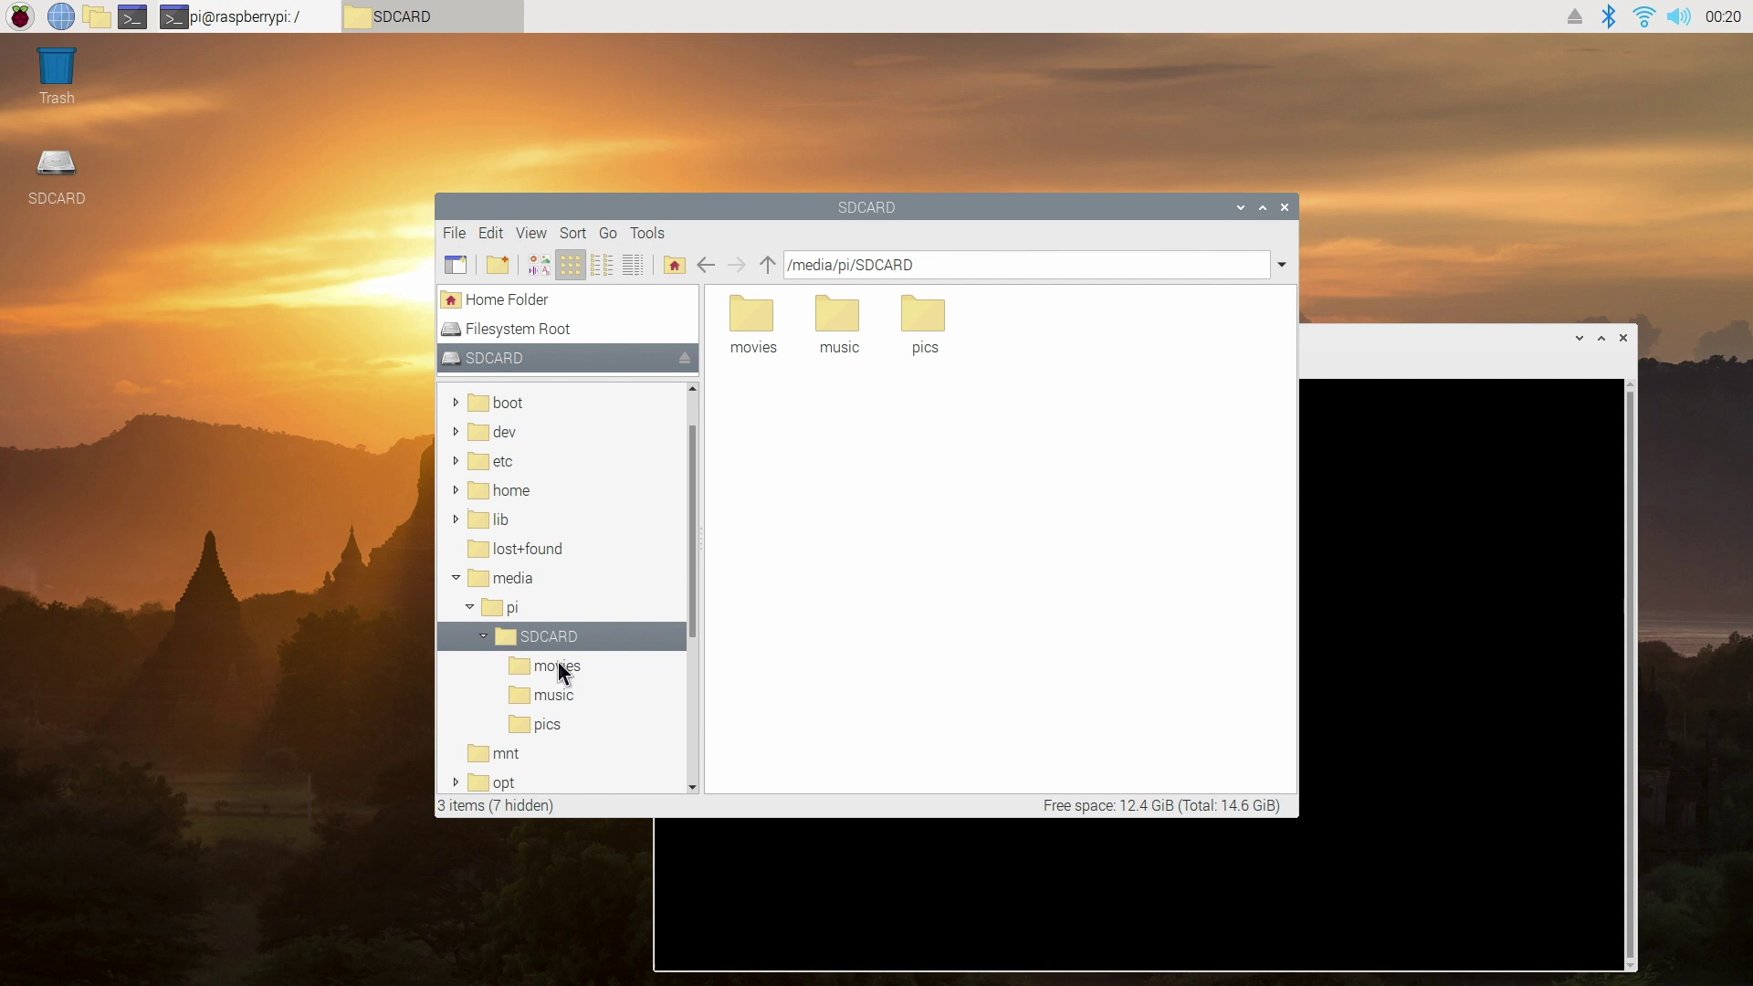
left_click(558, 665)
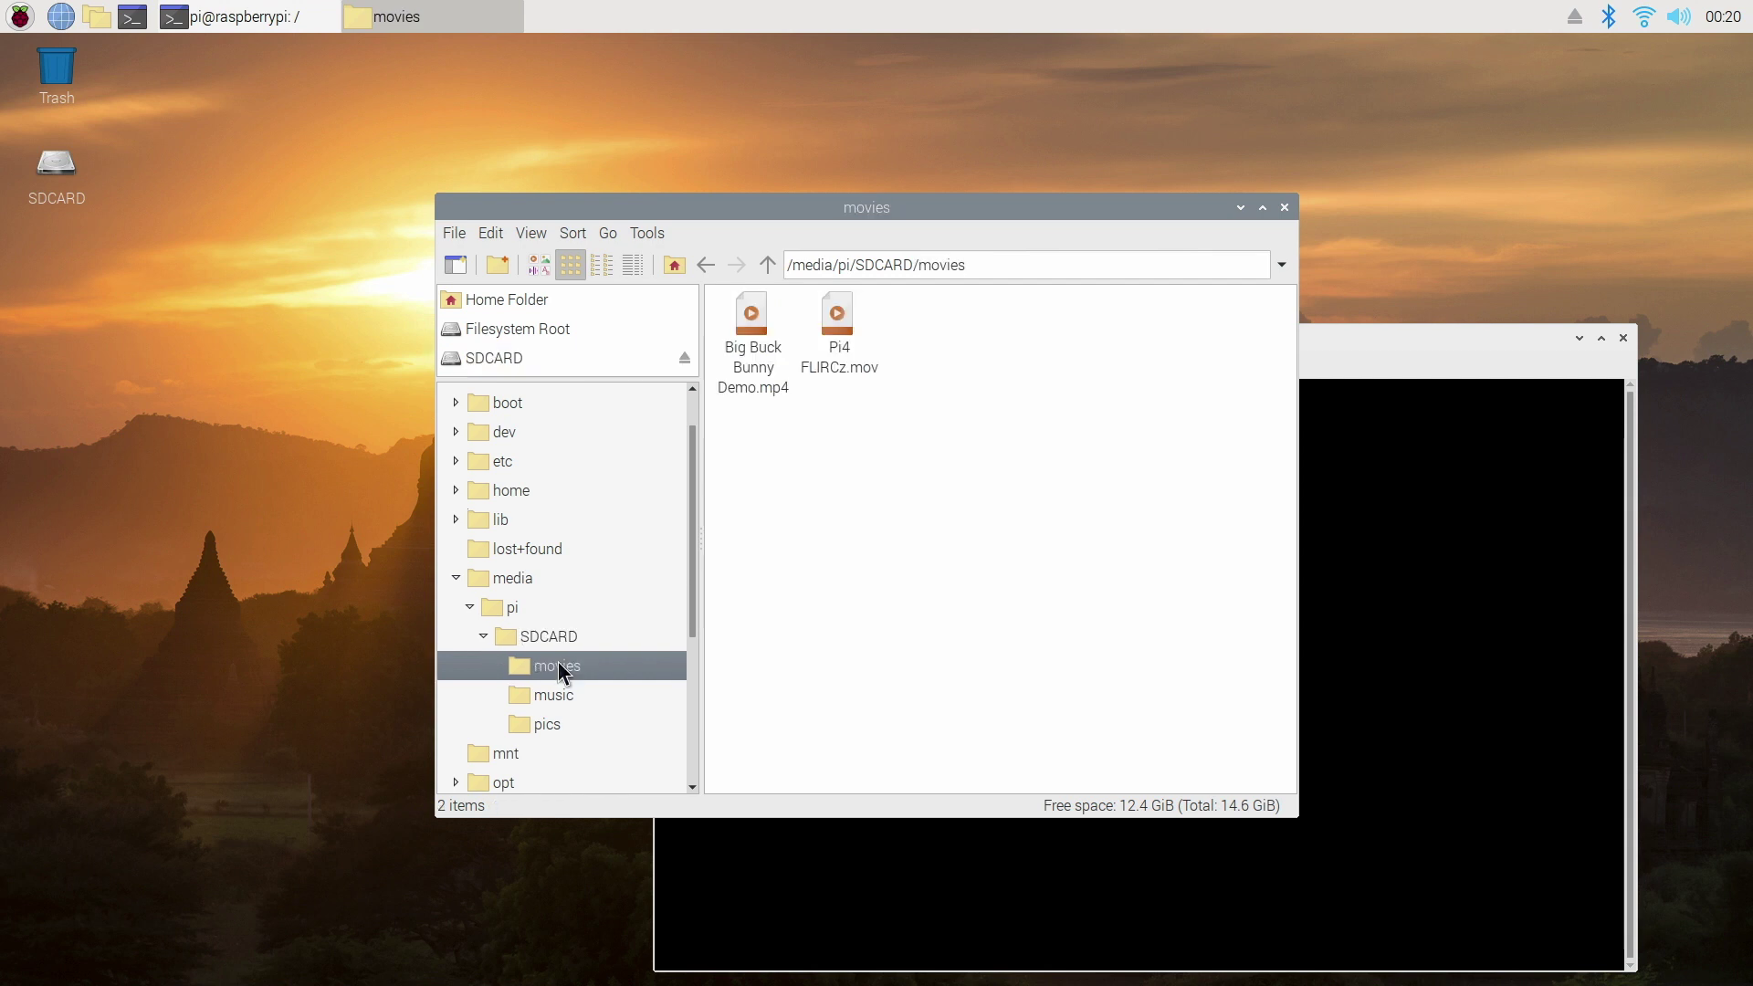
left_click(545, 726)
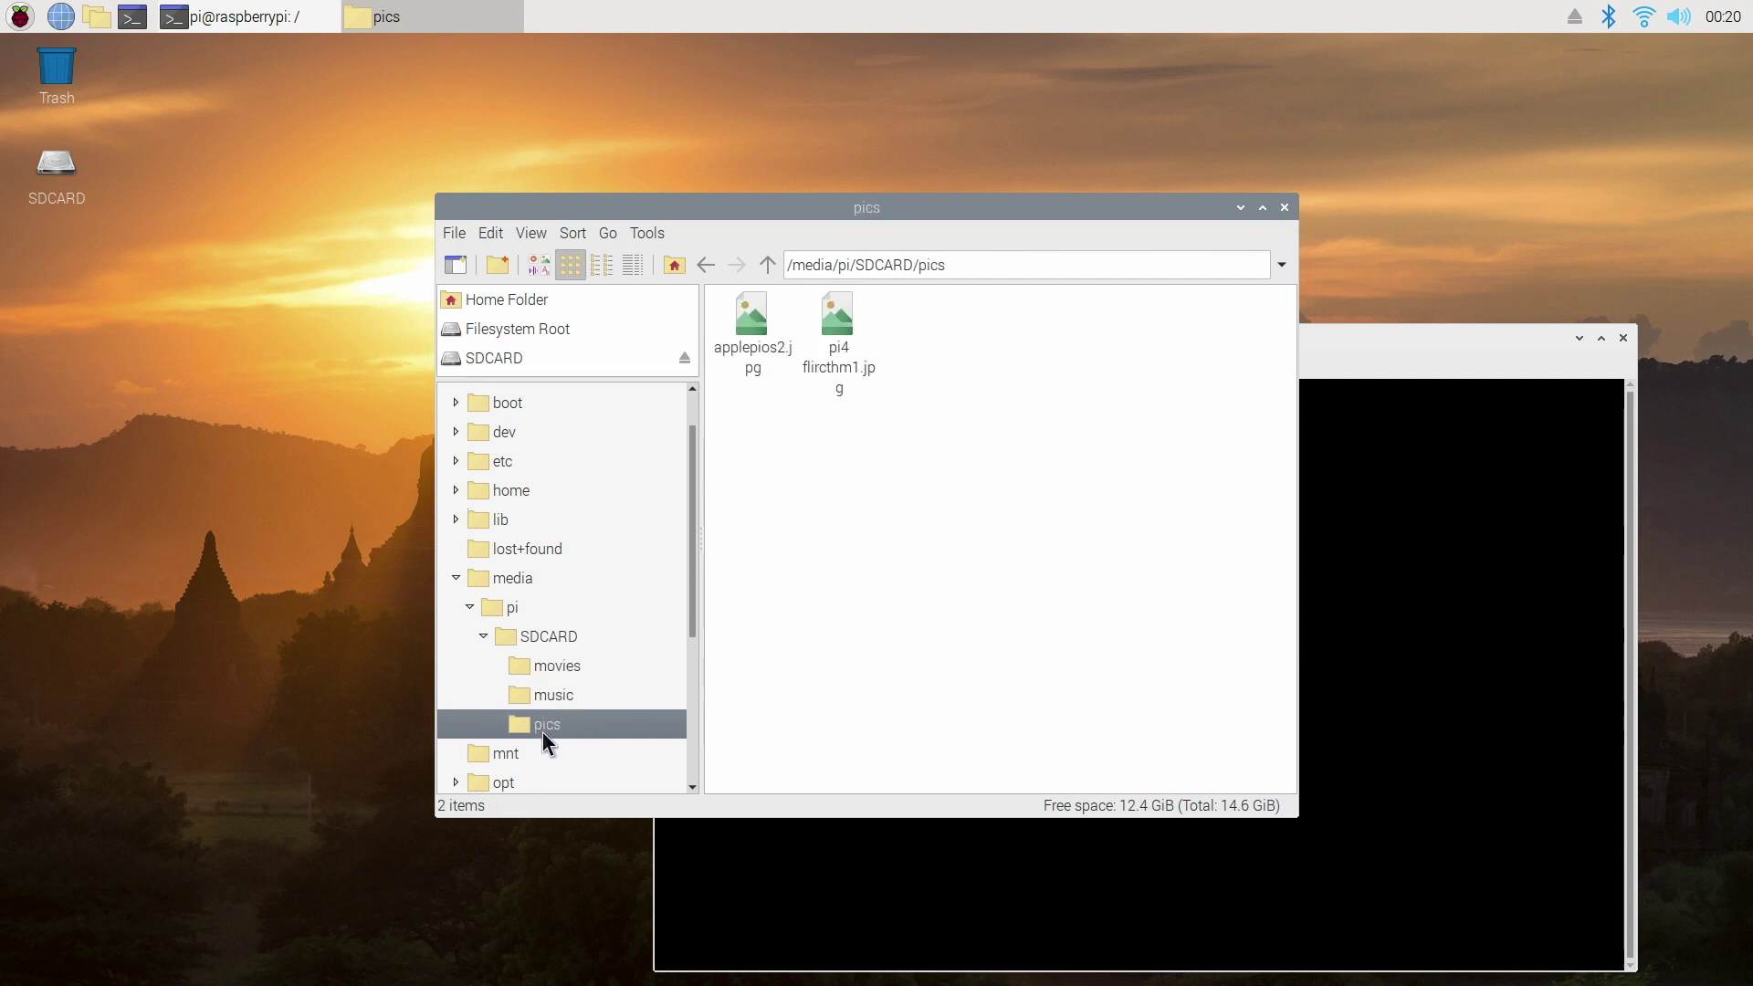
left_click(502, 607)
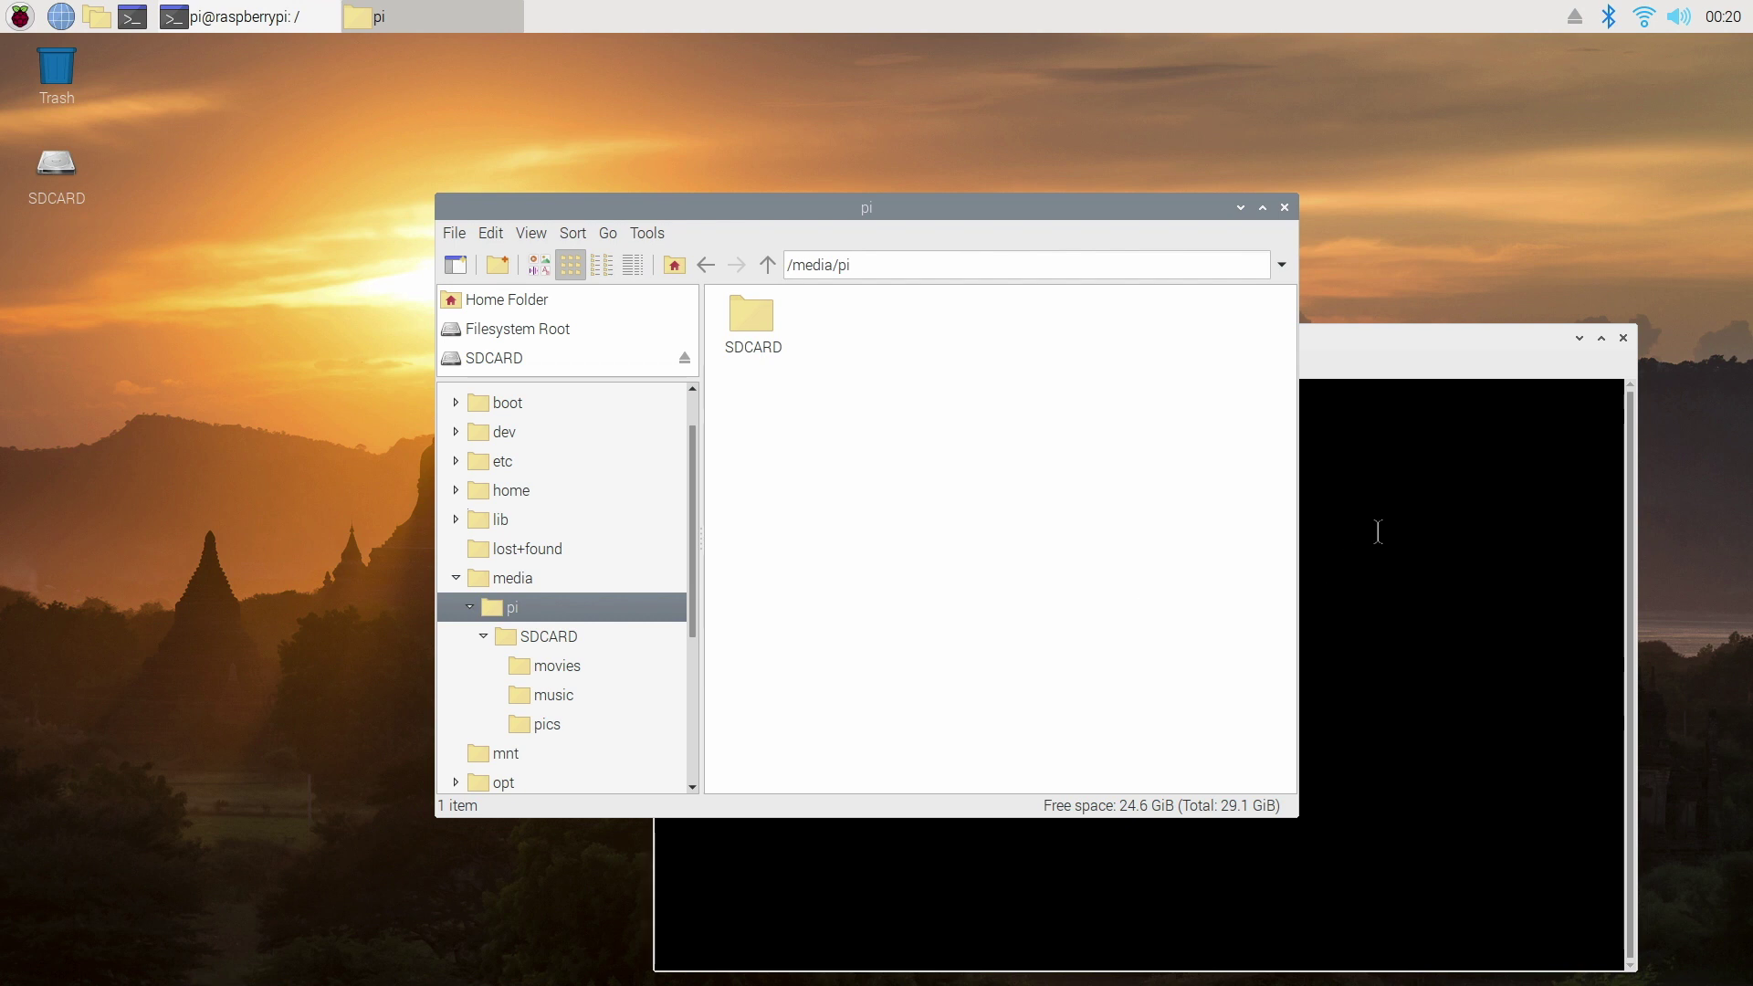
- Paste and run 'sudo chmod -R 0777 /media/pi' in the terminal
left_click(1389, 503)
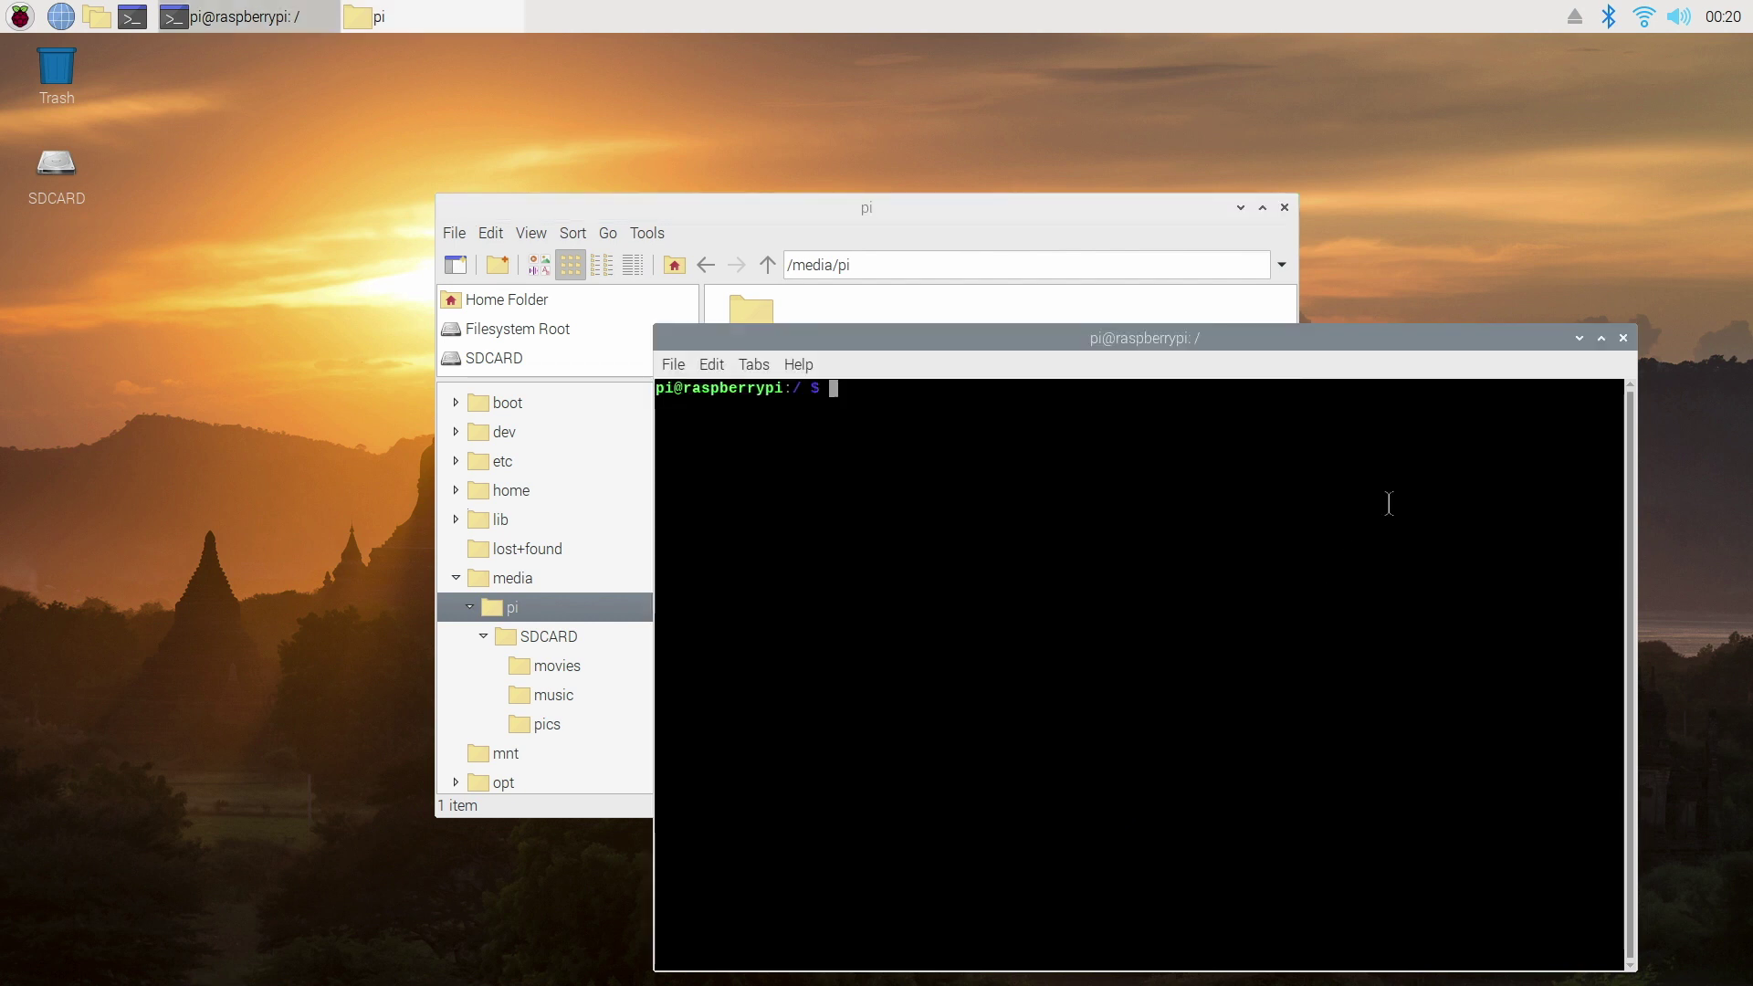
type("sudo chmod -R 0777 /media/pi")
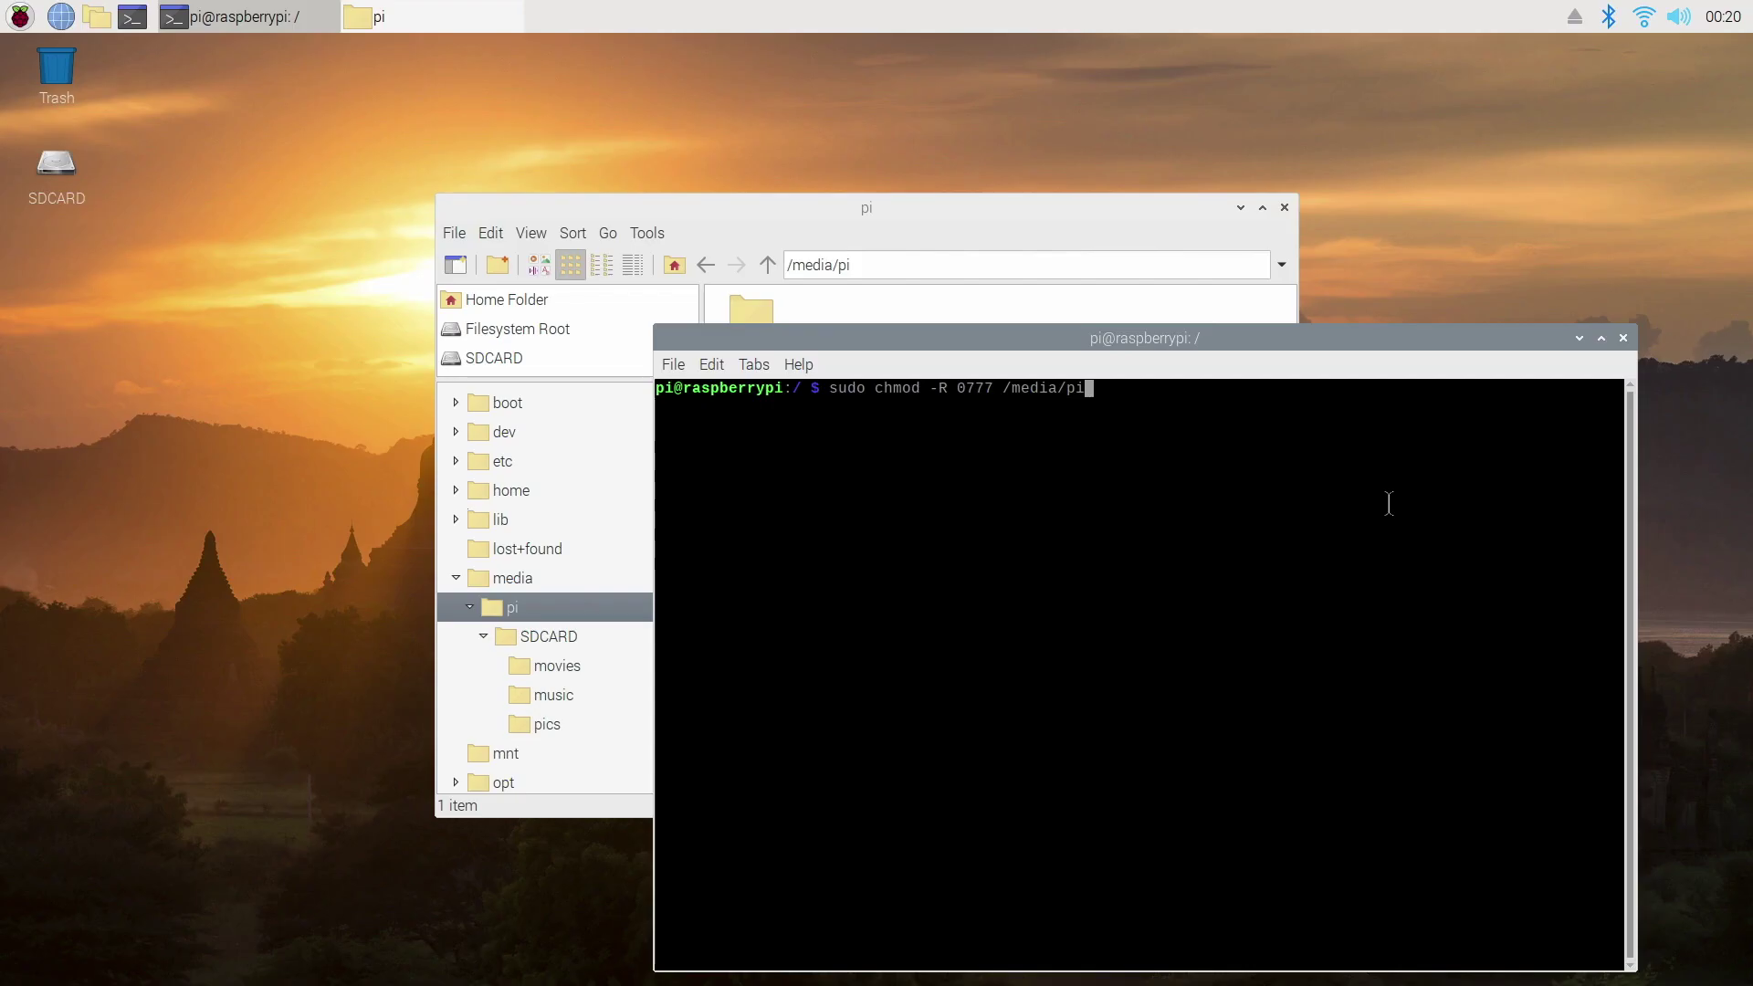
key("Return")
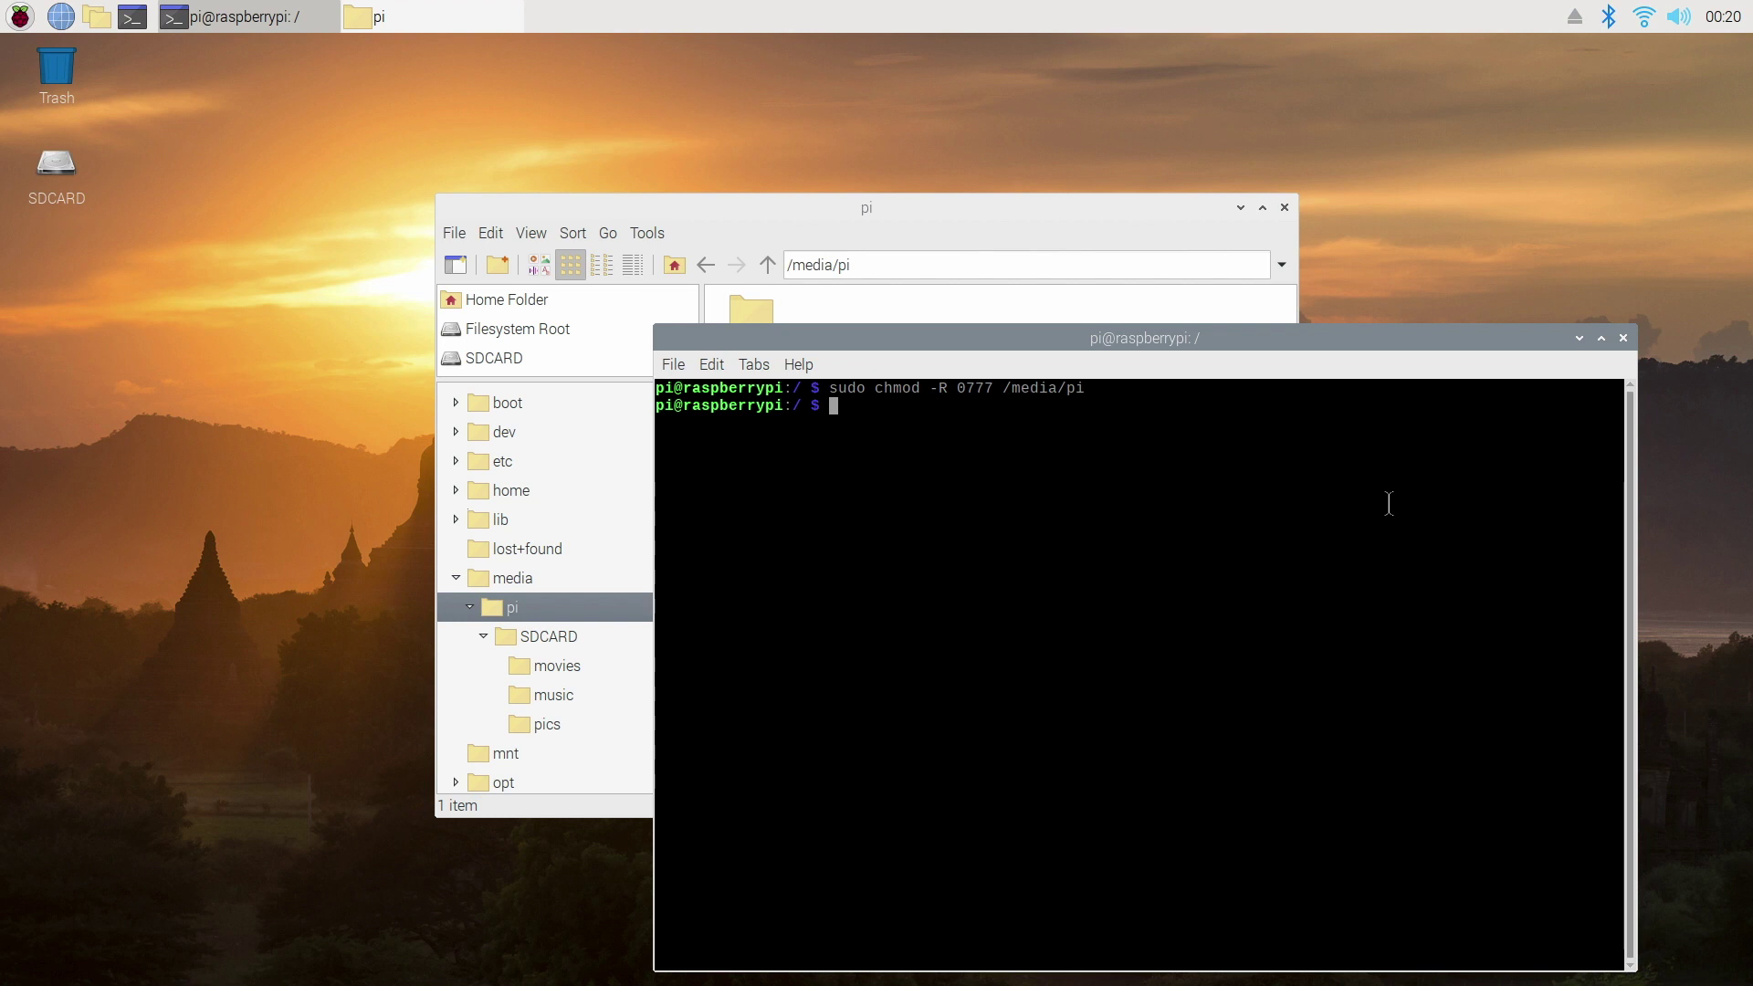
- Check the pi folder's Permissions tab shows Anyone can view, change and access, then close it
left_click(588, 614)
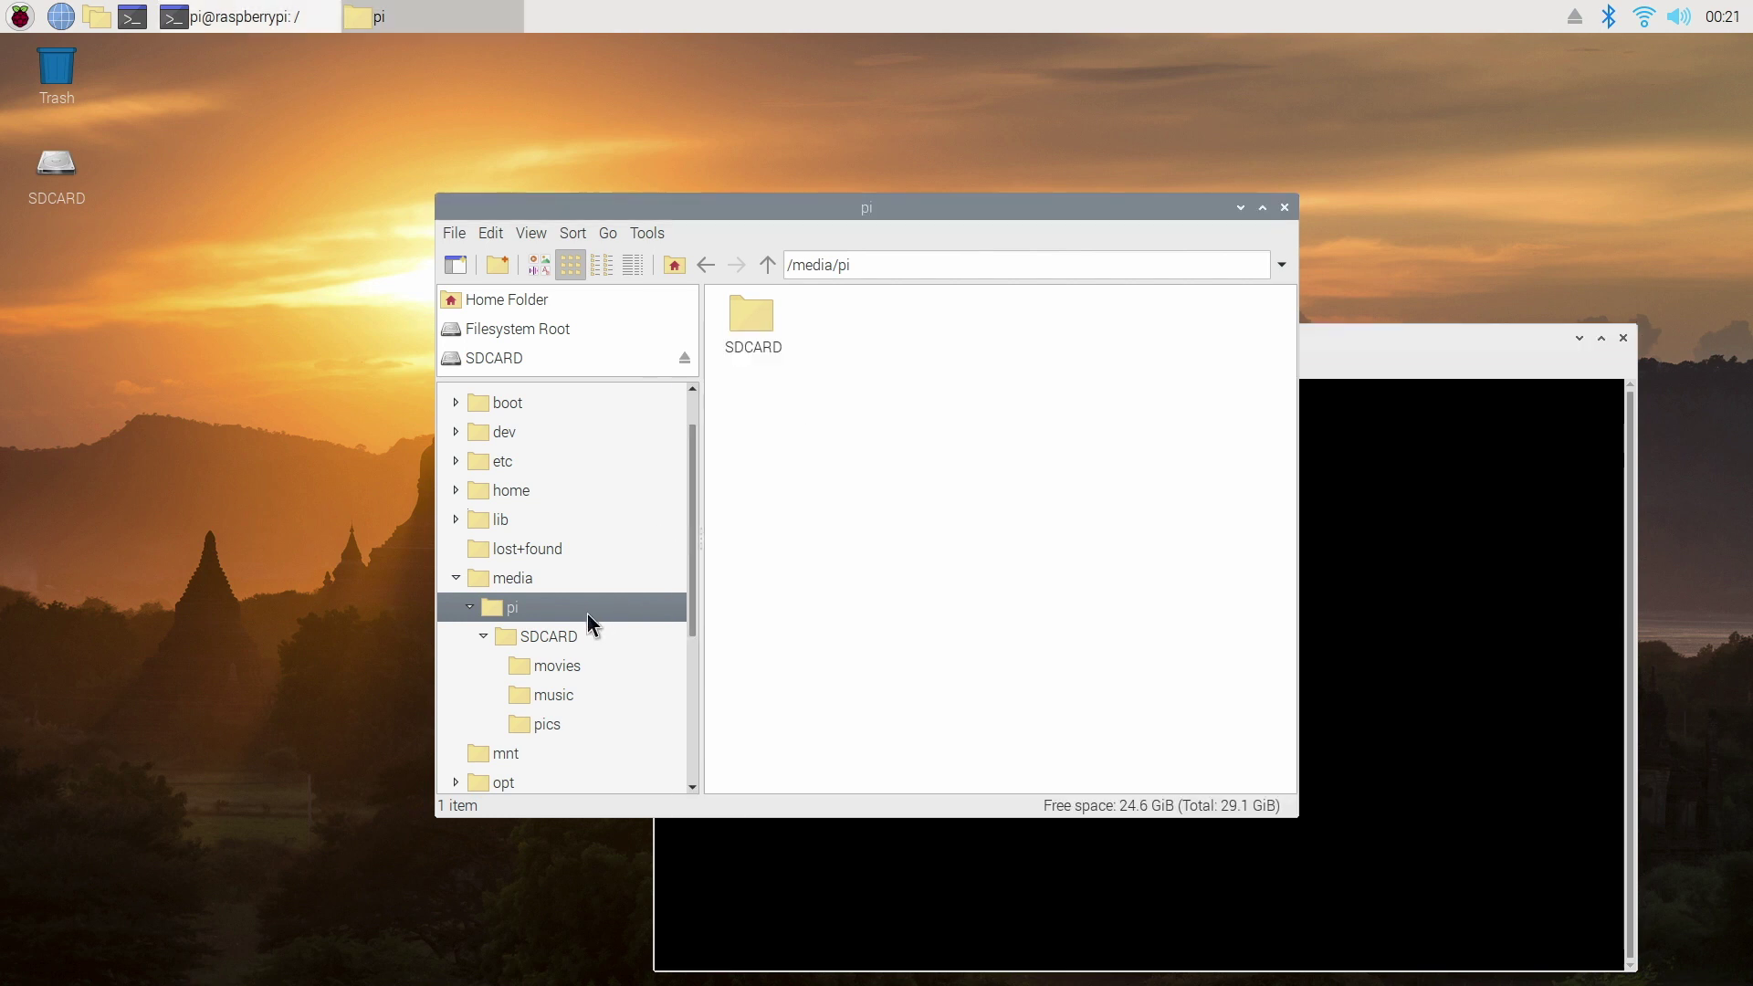
right_click(588, 608)
left_click(634, 890)
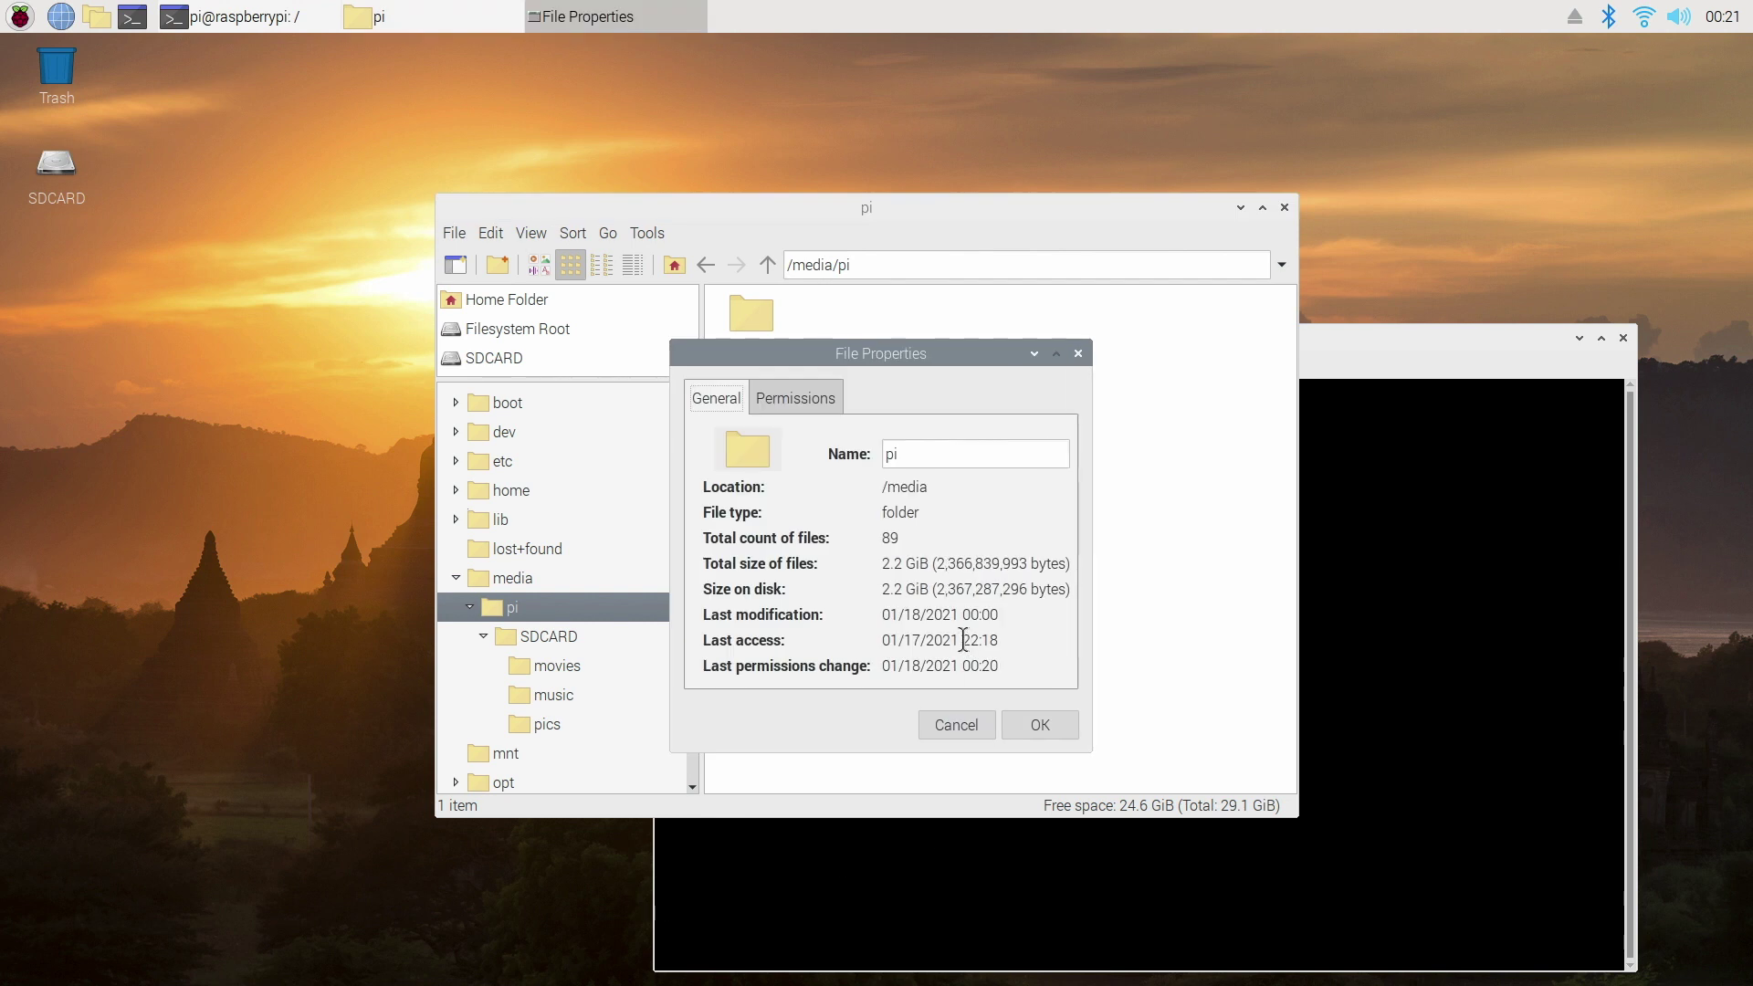
left_click(811, 392)
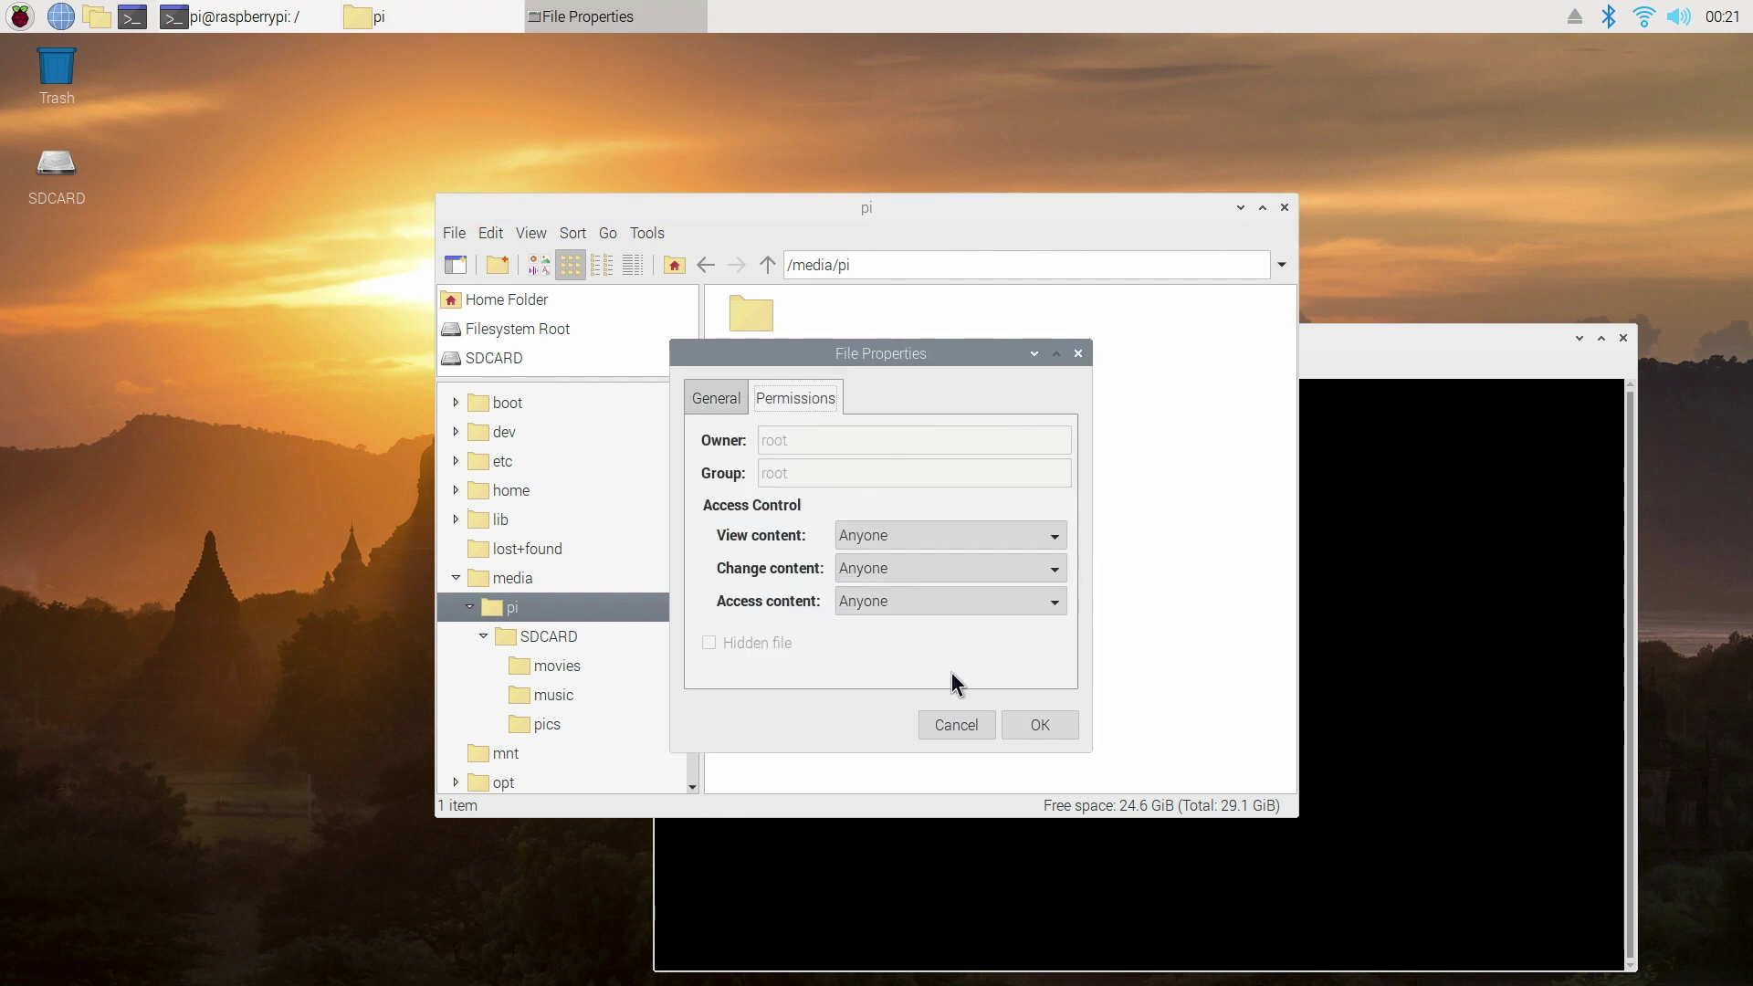
left_click(1027, 726)
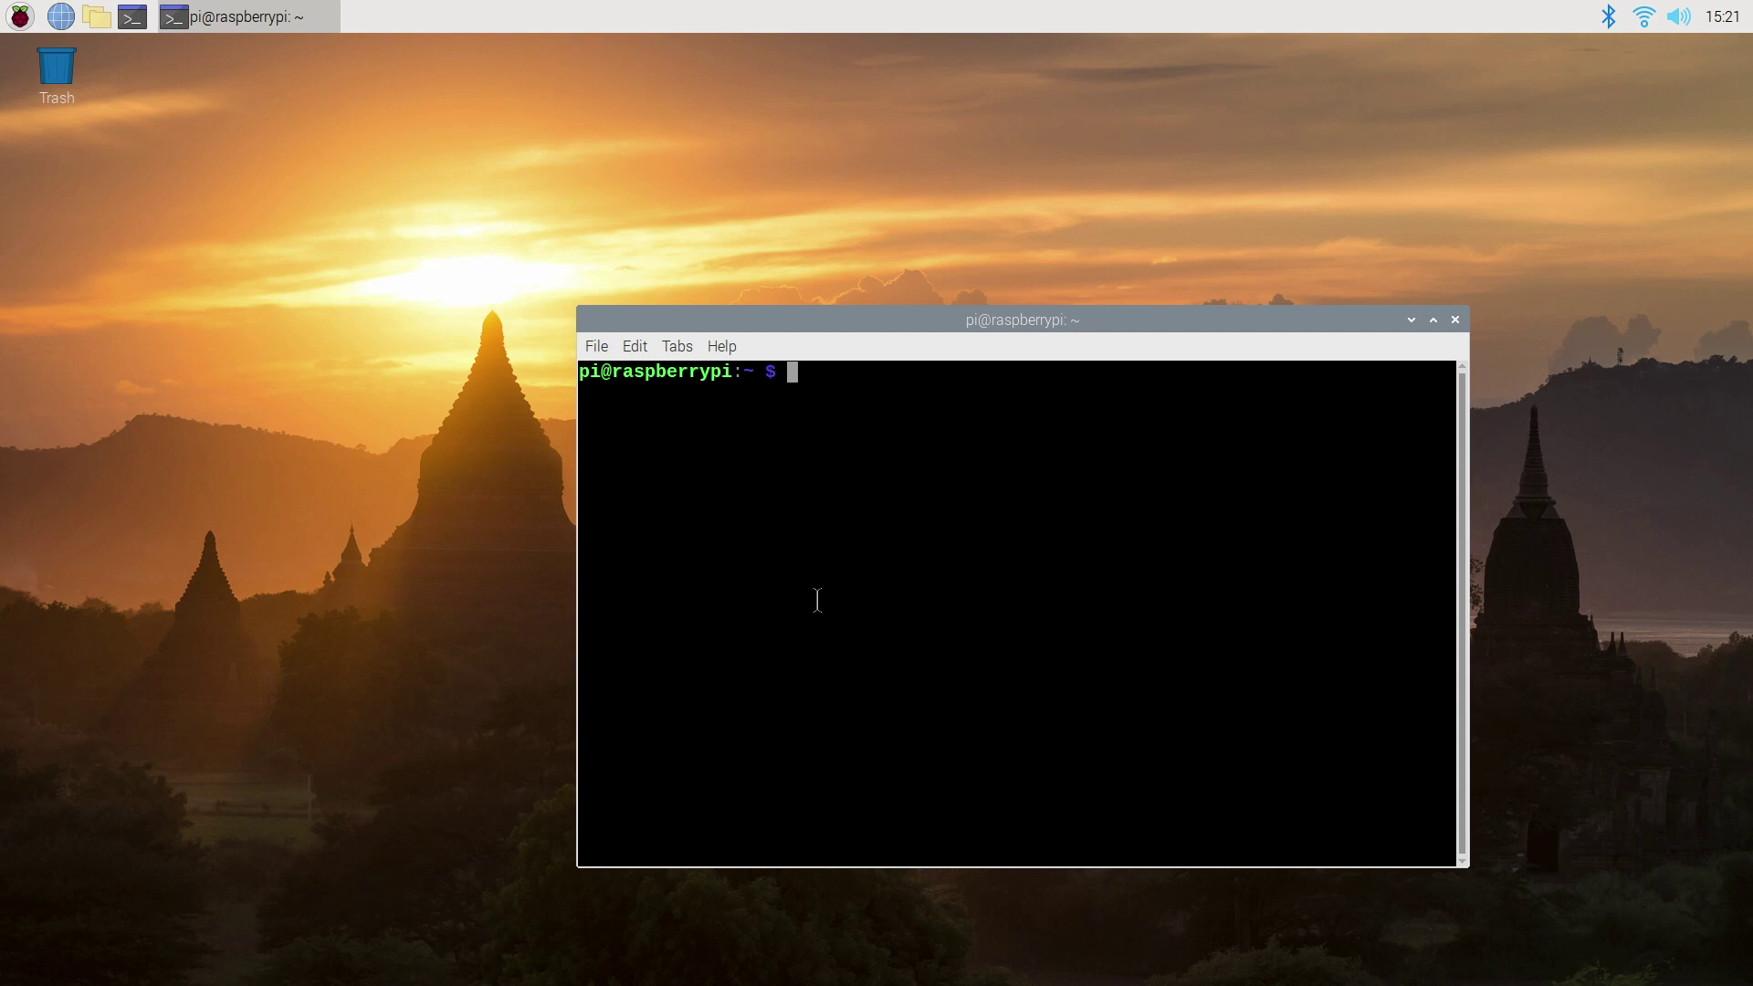
- Run 'ip addr' and highlight the wlan0 address inet 192.168.0.55/24
type("ip addr")
key("Return")
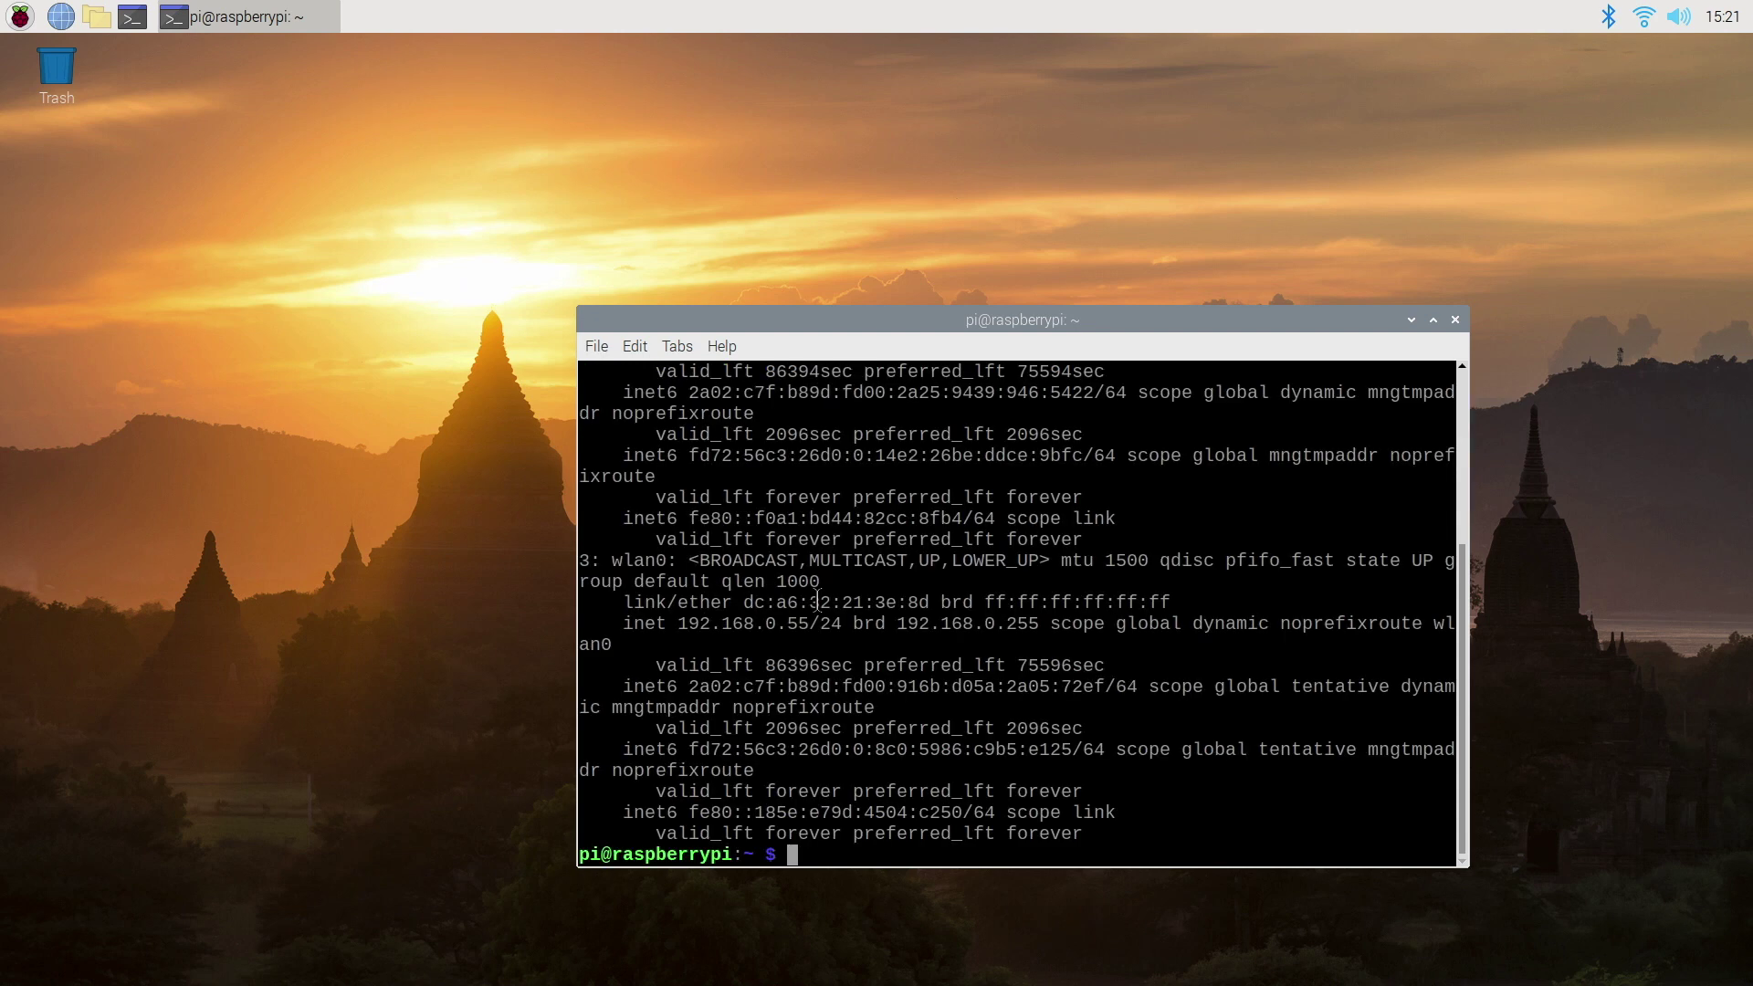
left_click_drag(628, 625, 837, 617)
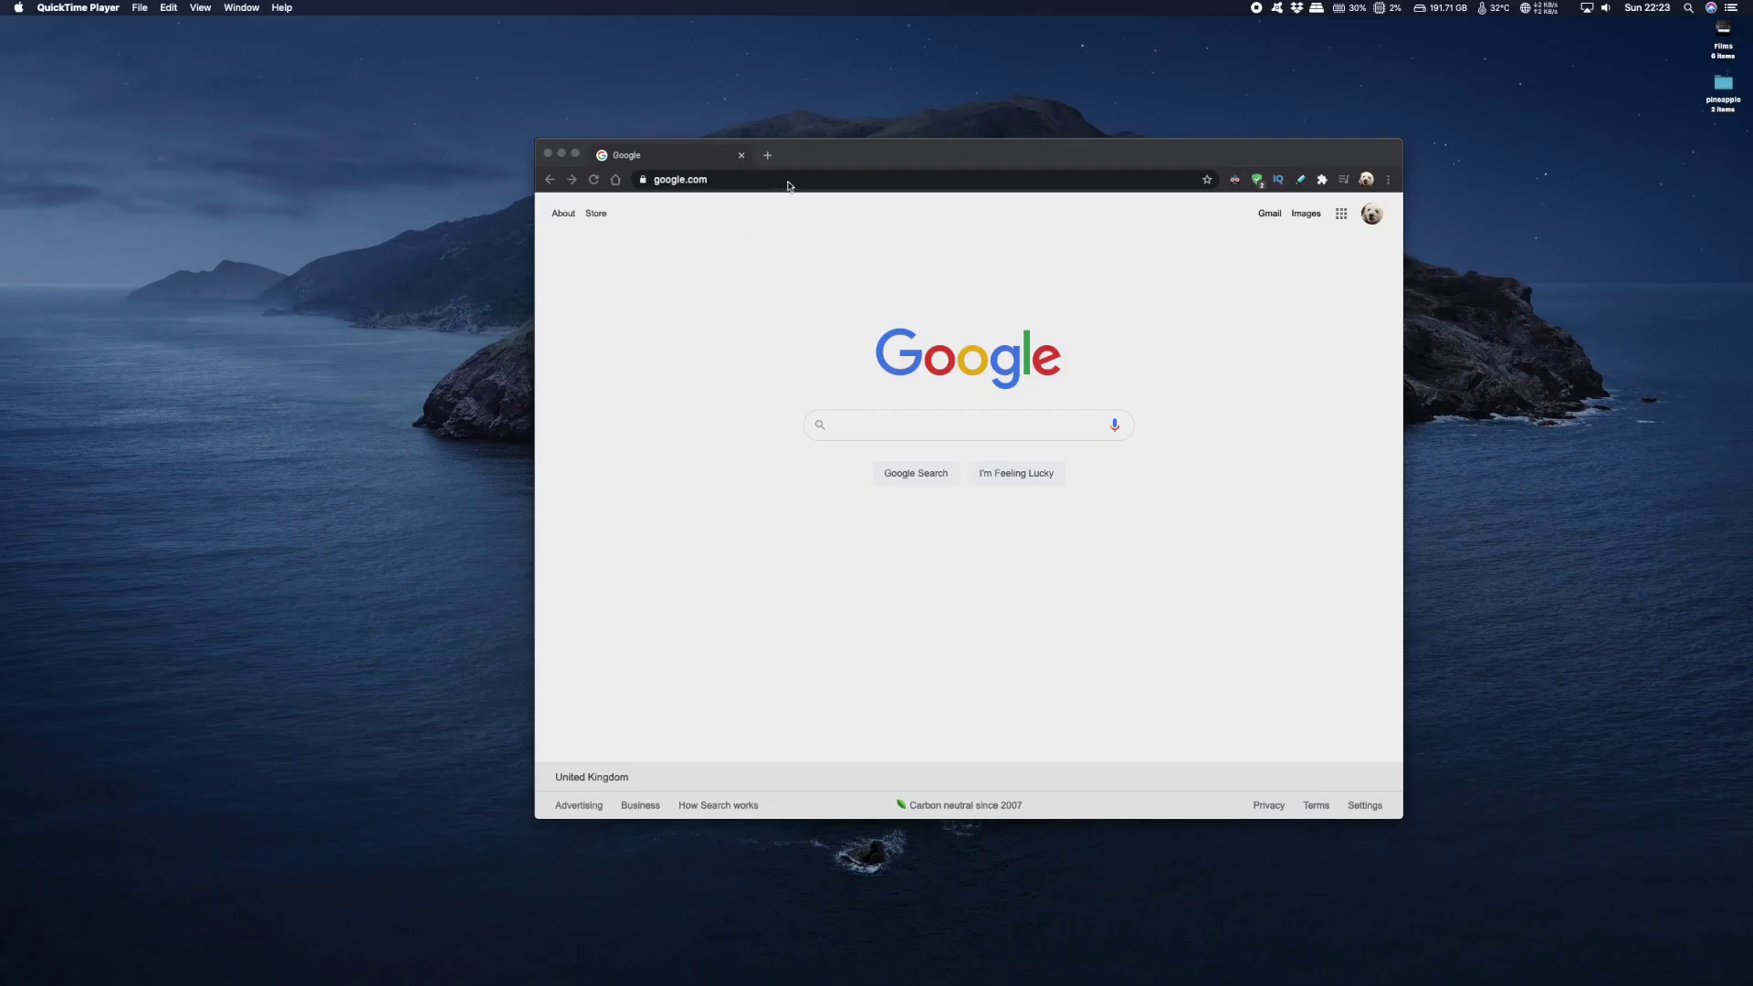
- Load 192.168.0.55:8096 in Chrome to reach the Jellyfin welcome page
left_click(788, 181)
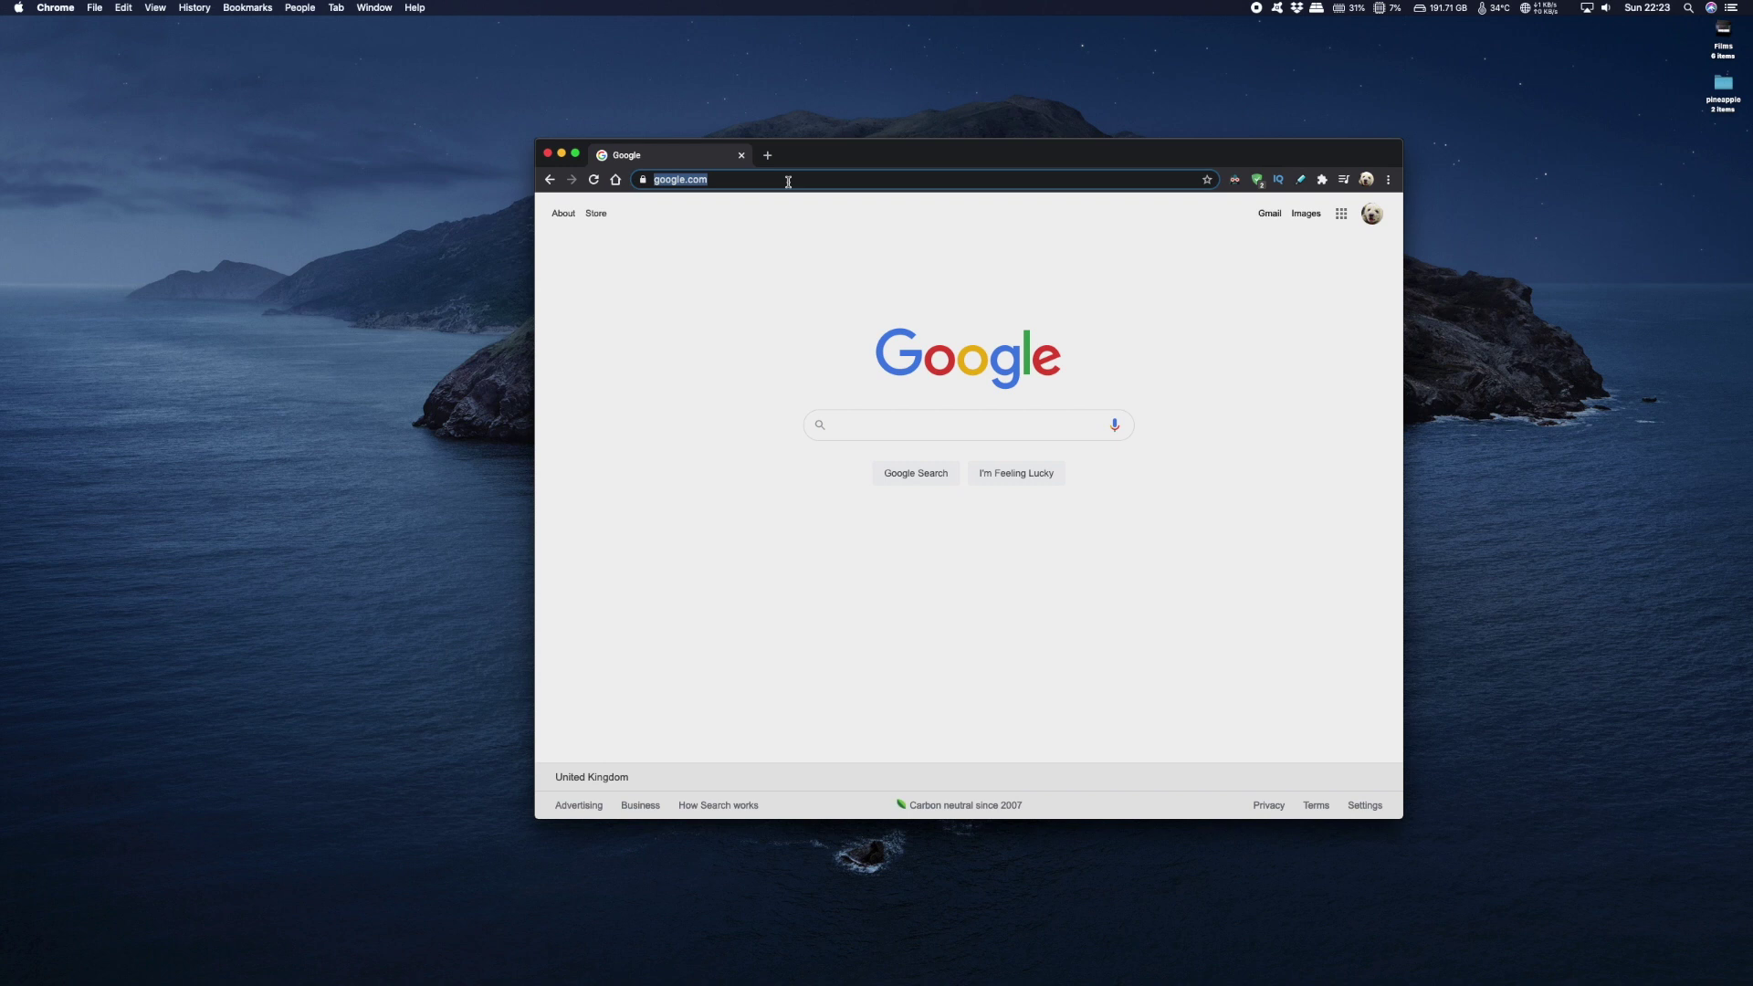
type("192")
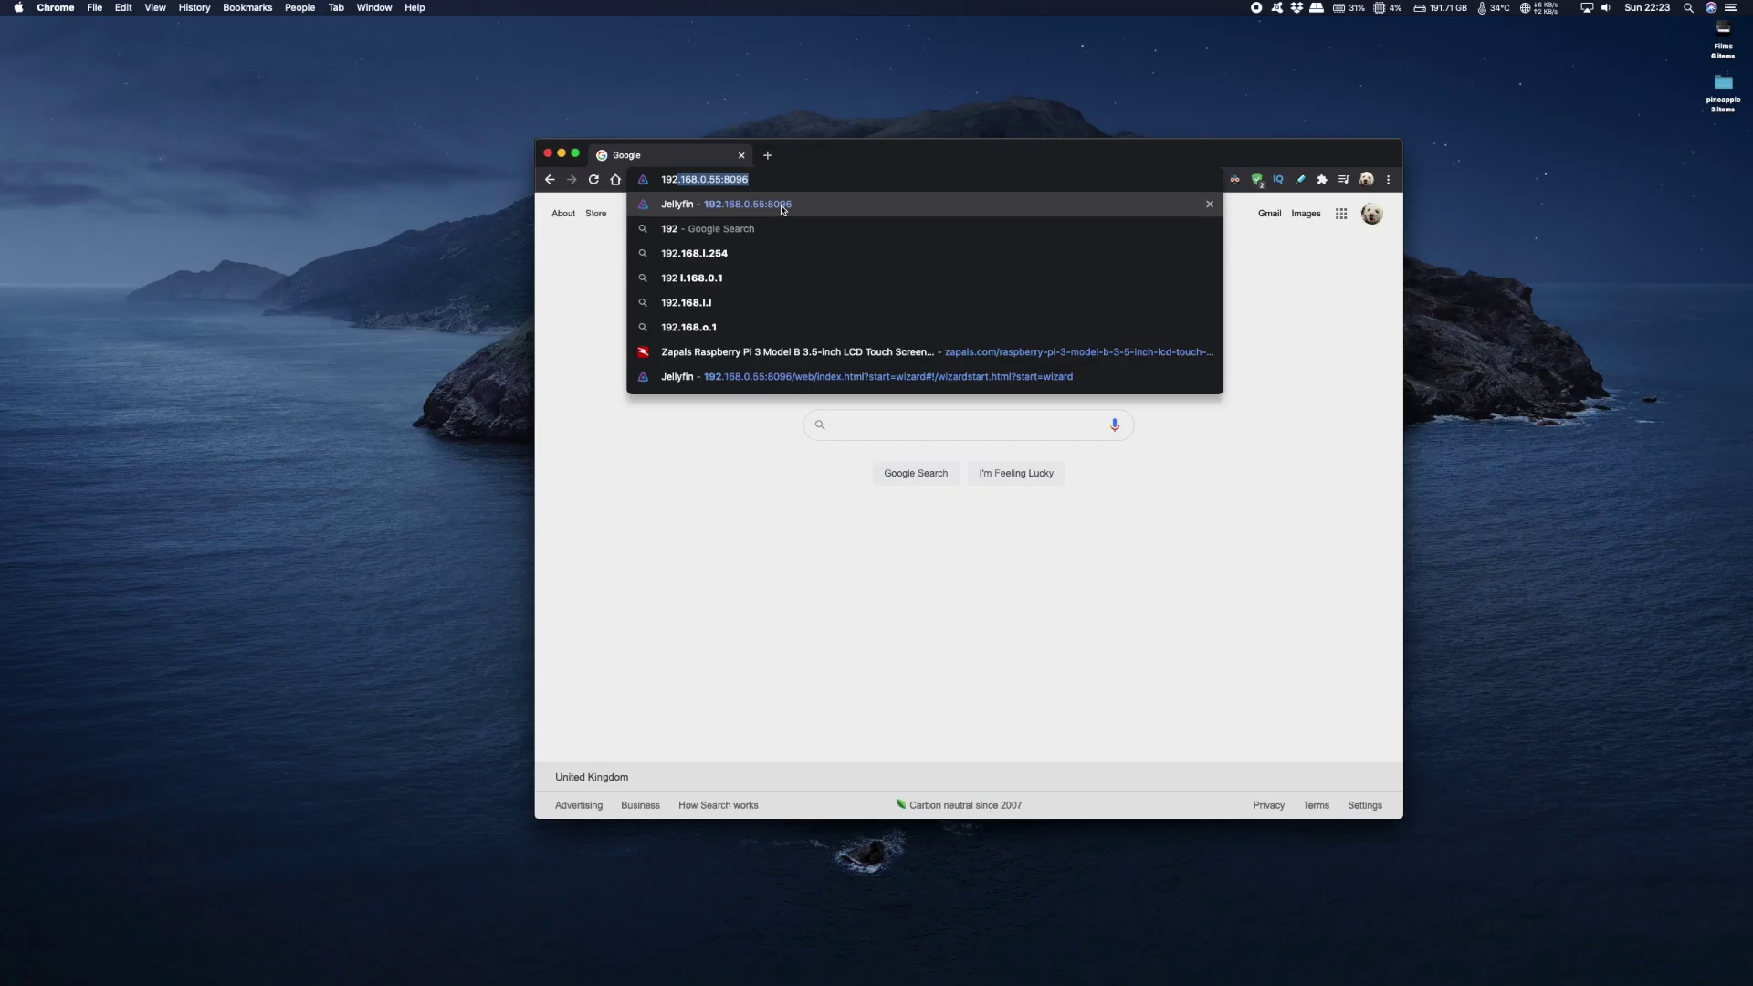
left_click(698, 103)
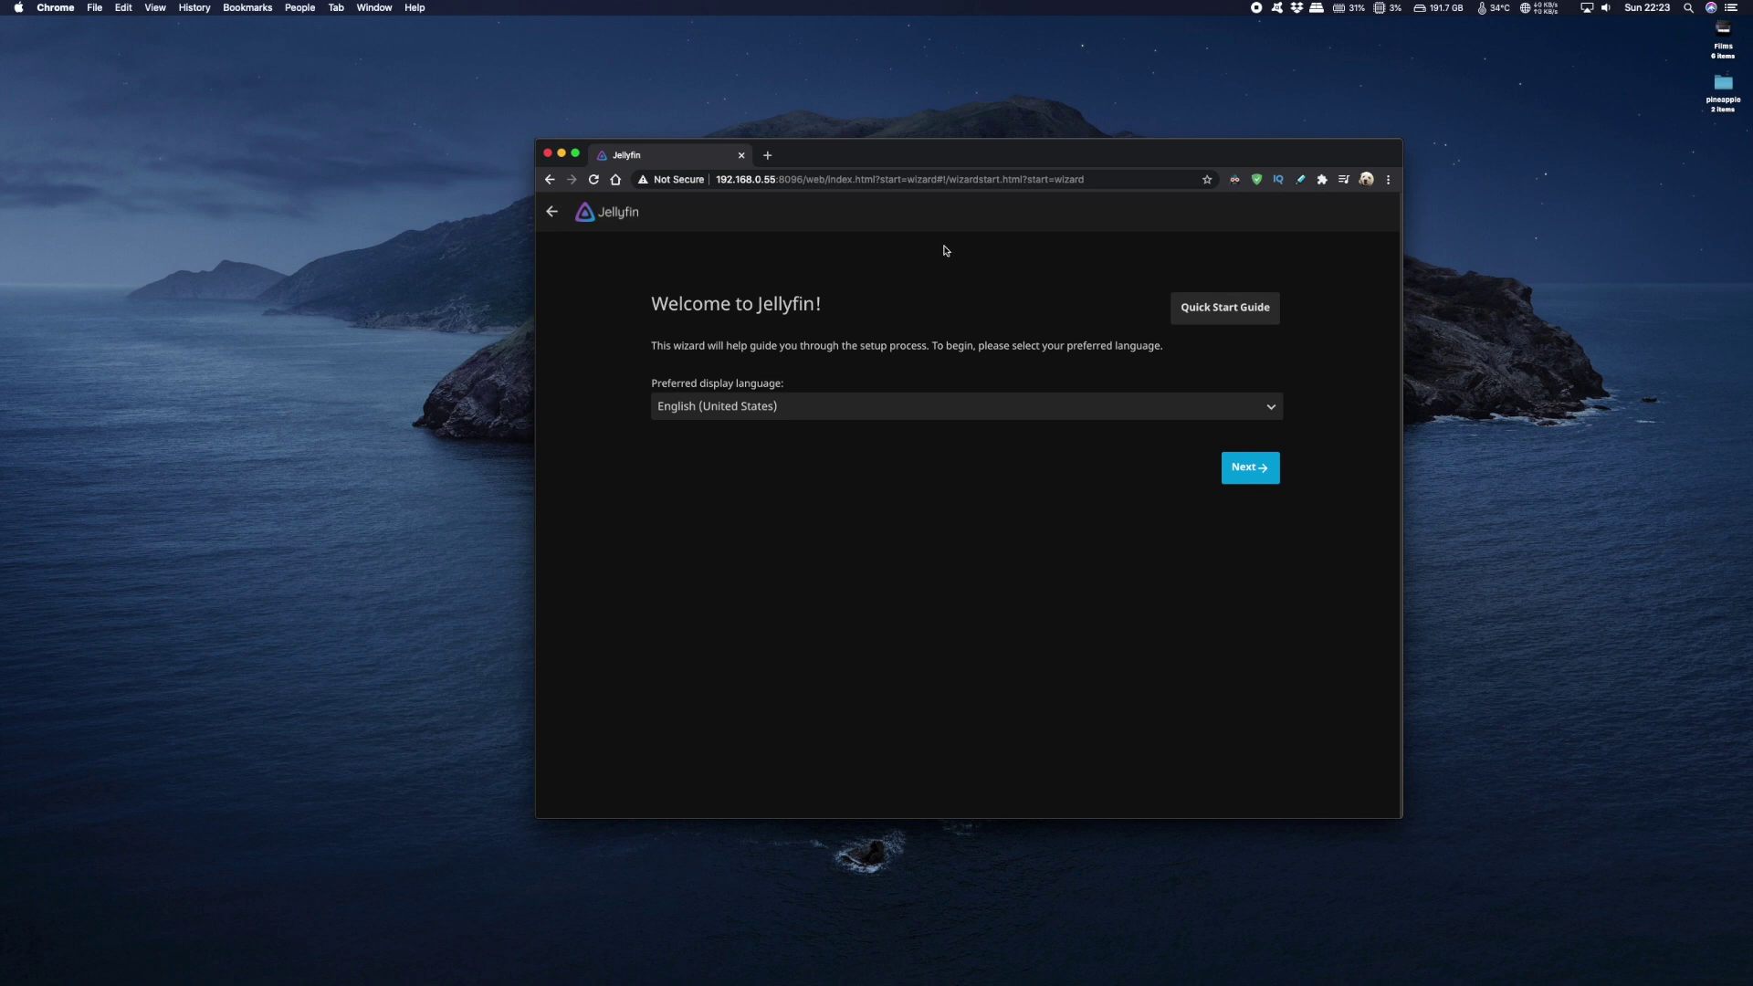
- Set the display language to English (United Kingdom) and enter the admin username and password
left_click(922, 410)
left_click(930, 387)
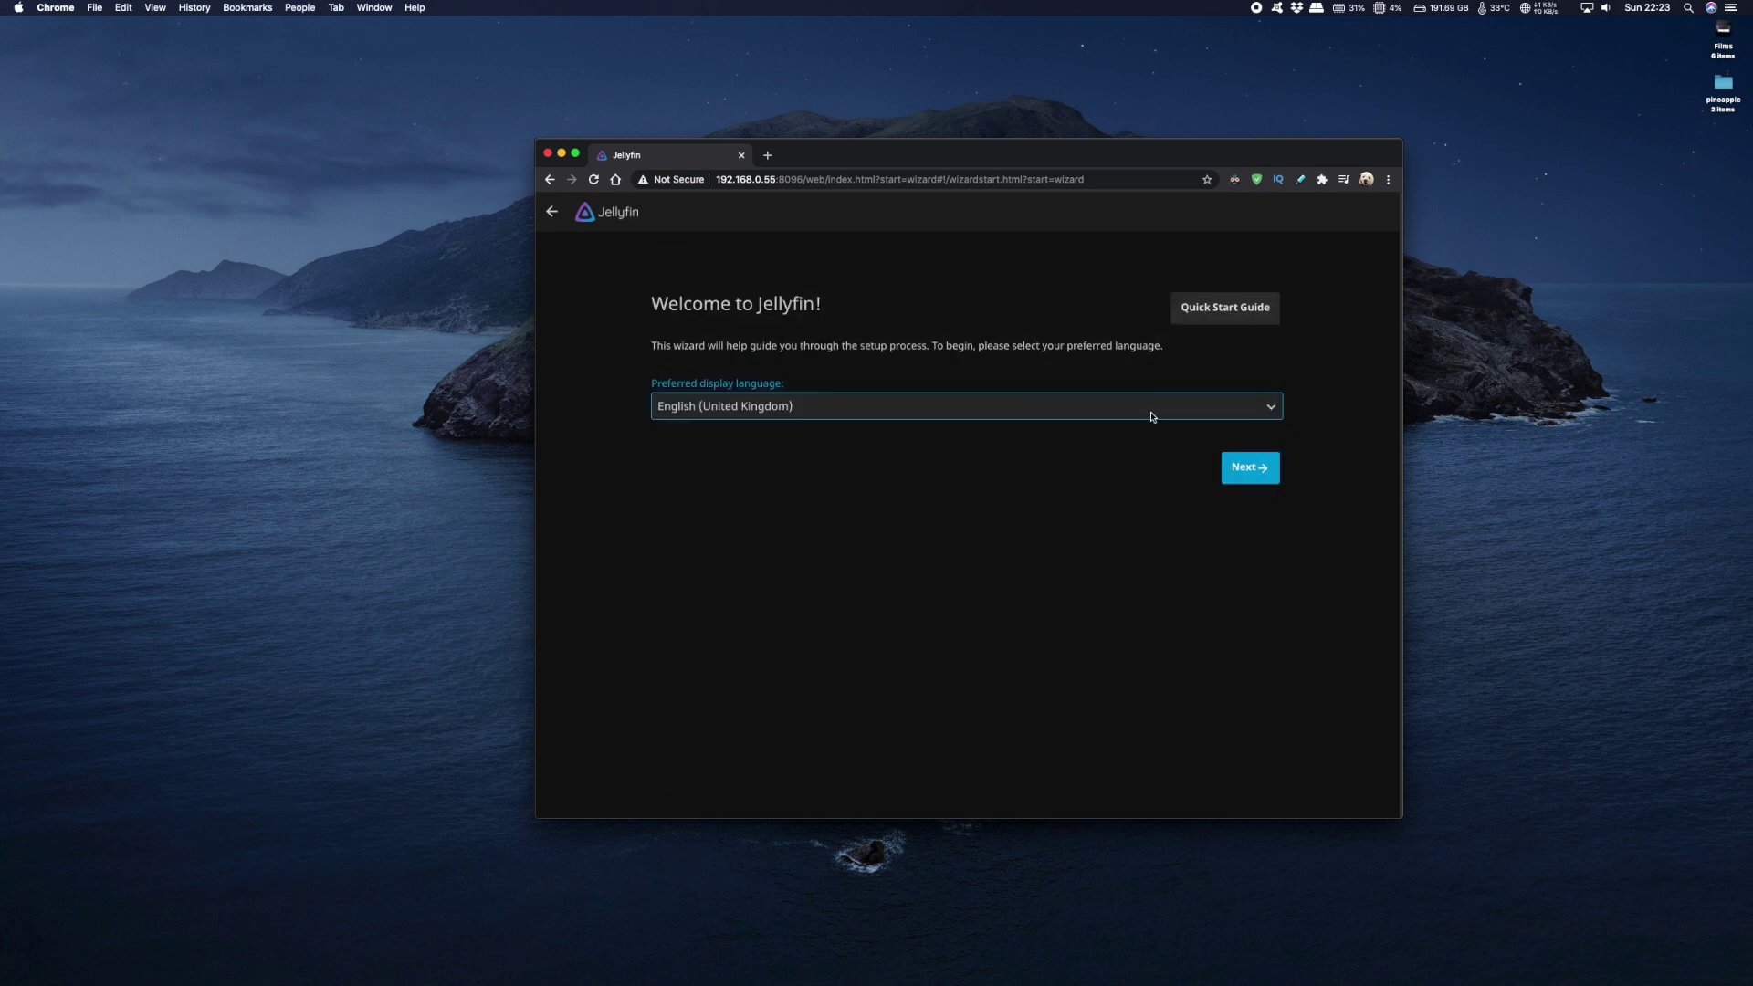
left_click(1254, 470)
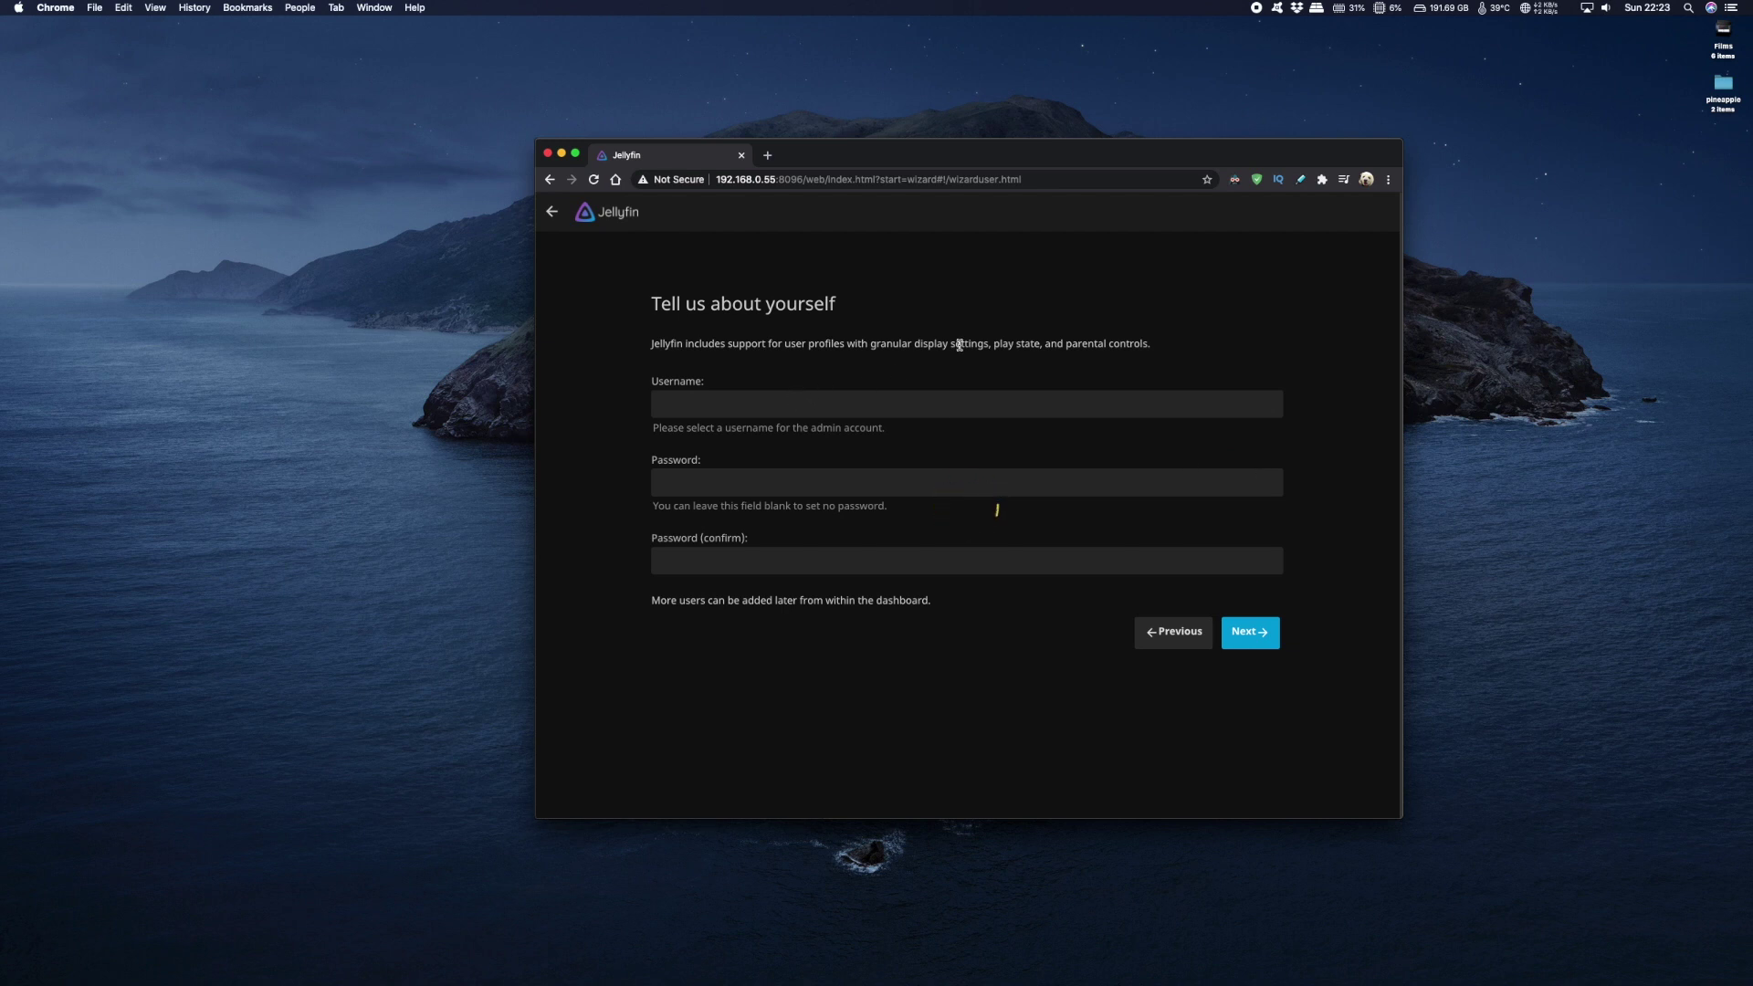
left_click(805, 488)
left_click(849, 550)
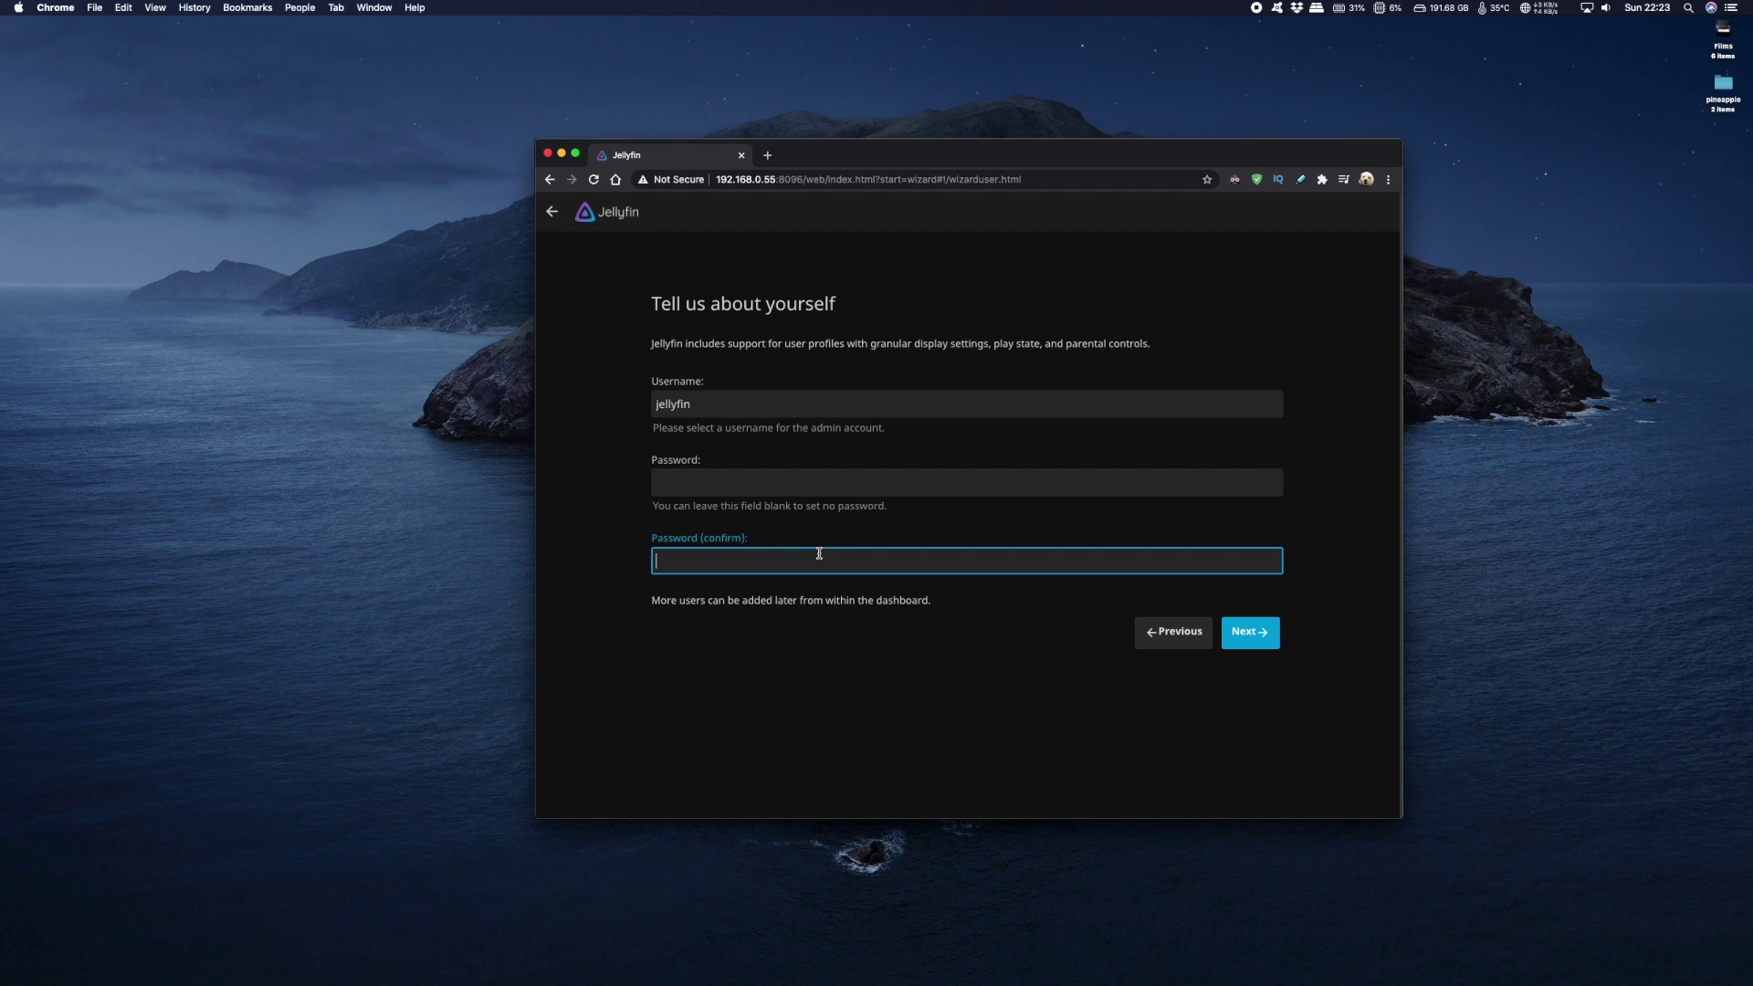
left_click(1249, 633)
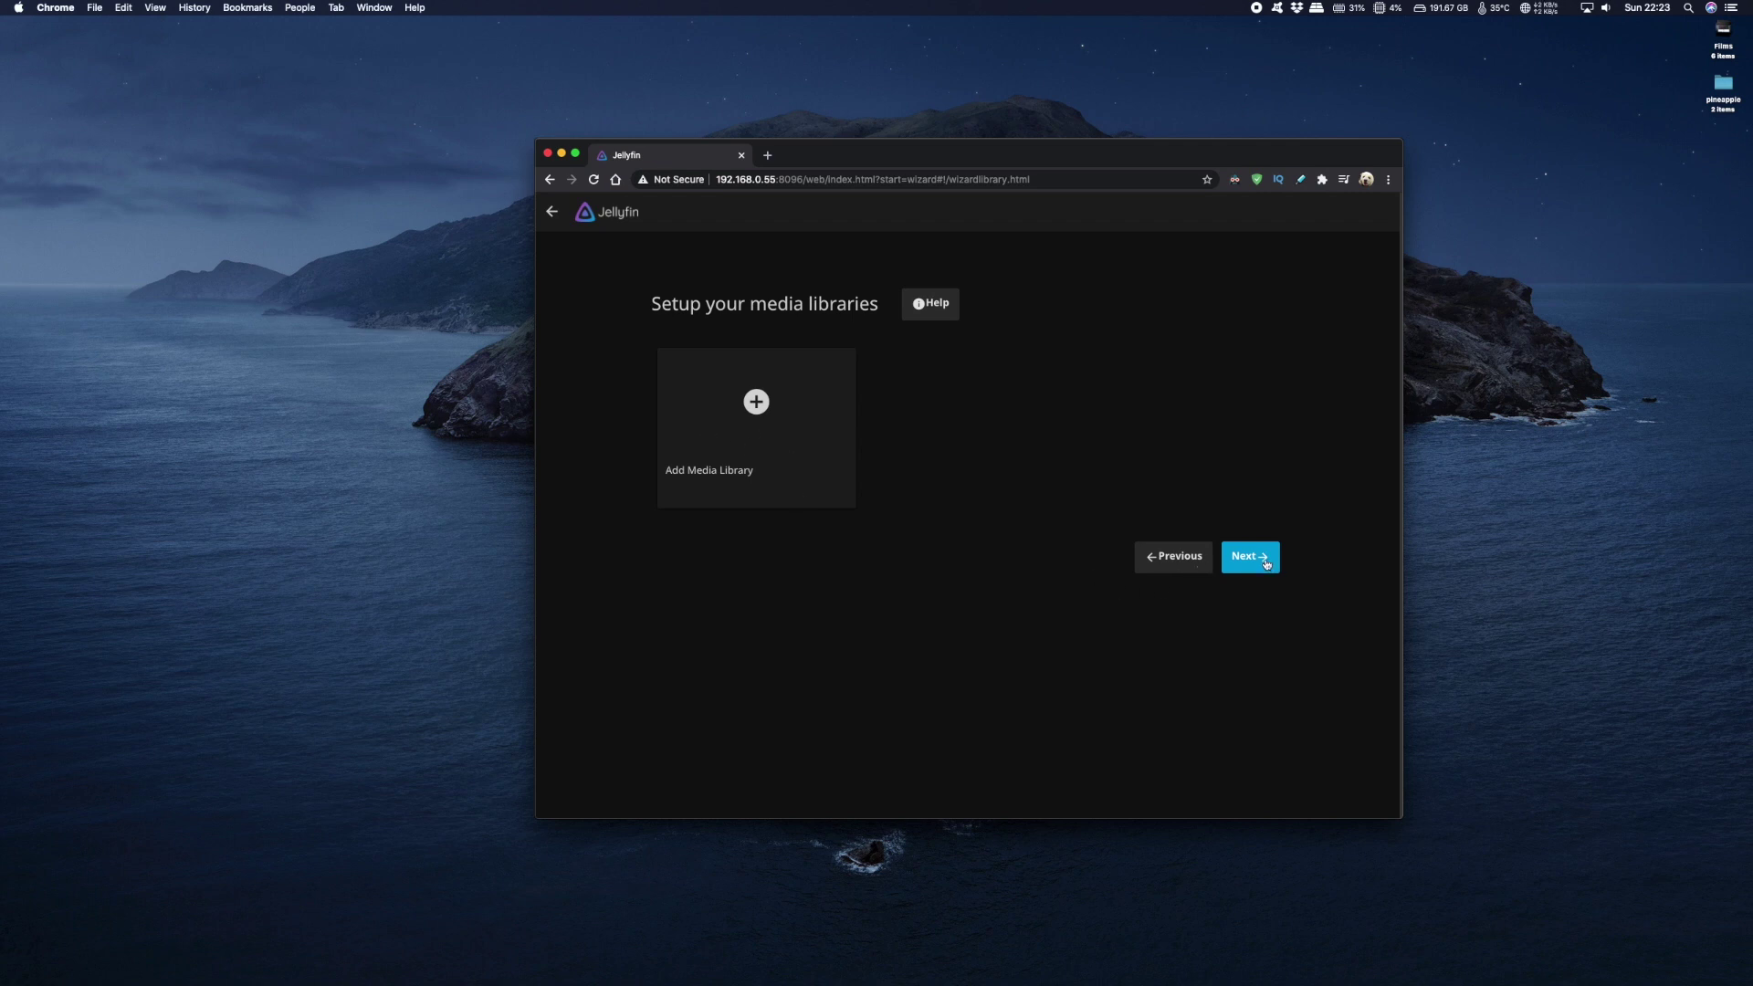
- Skip library setup, set metadata country to United Kingdom, accept remote access, and finish the wizard
left_click(1258, 559)
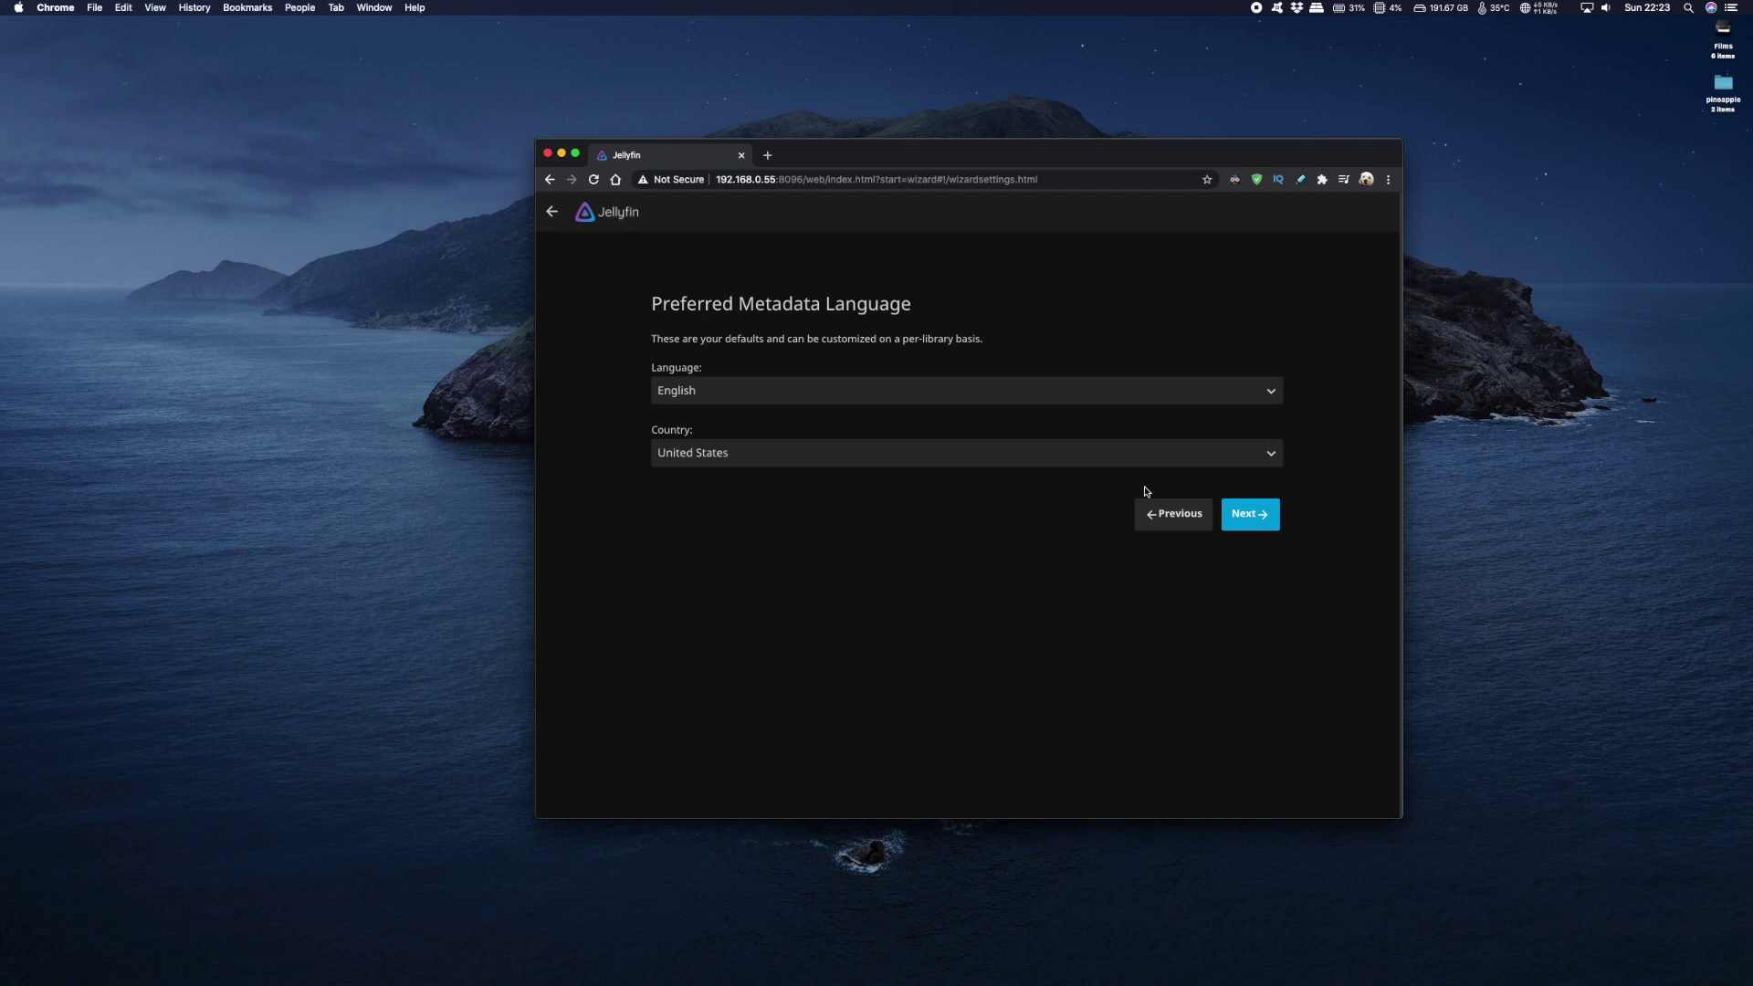
left_click(1074, 454)
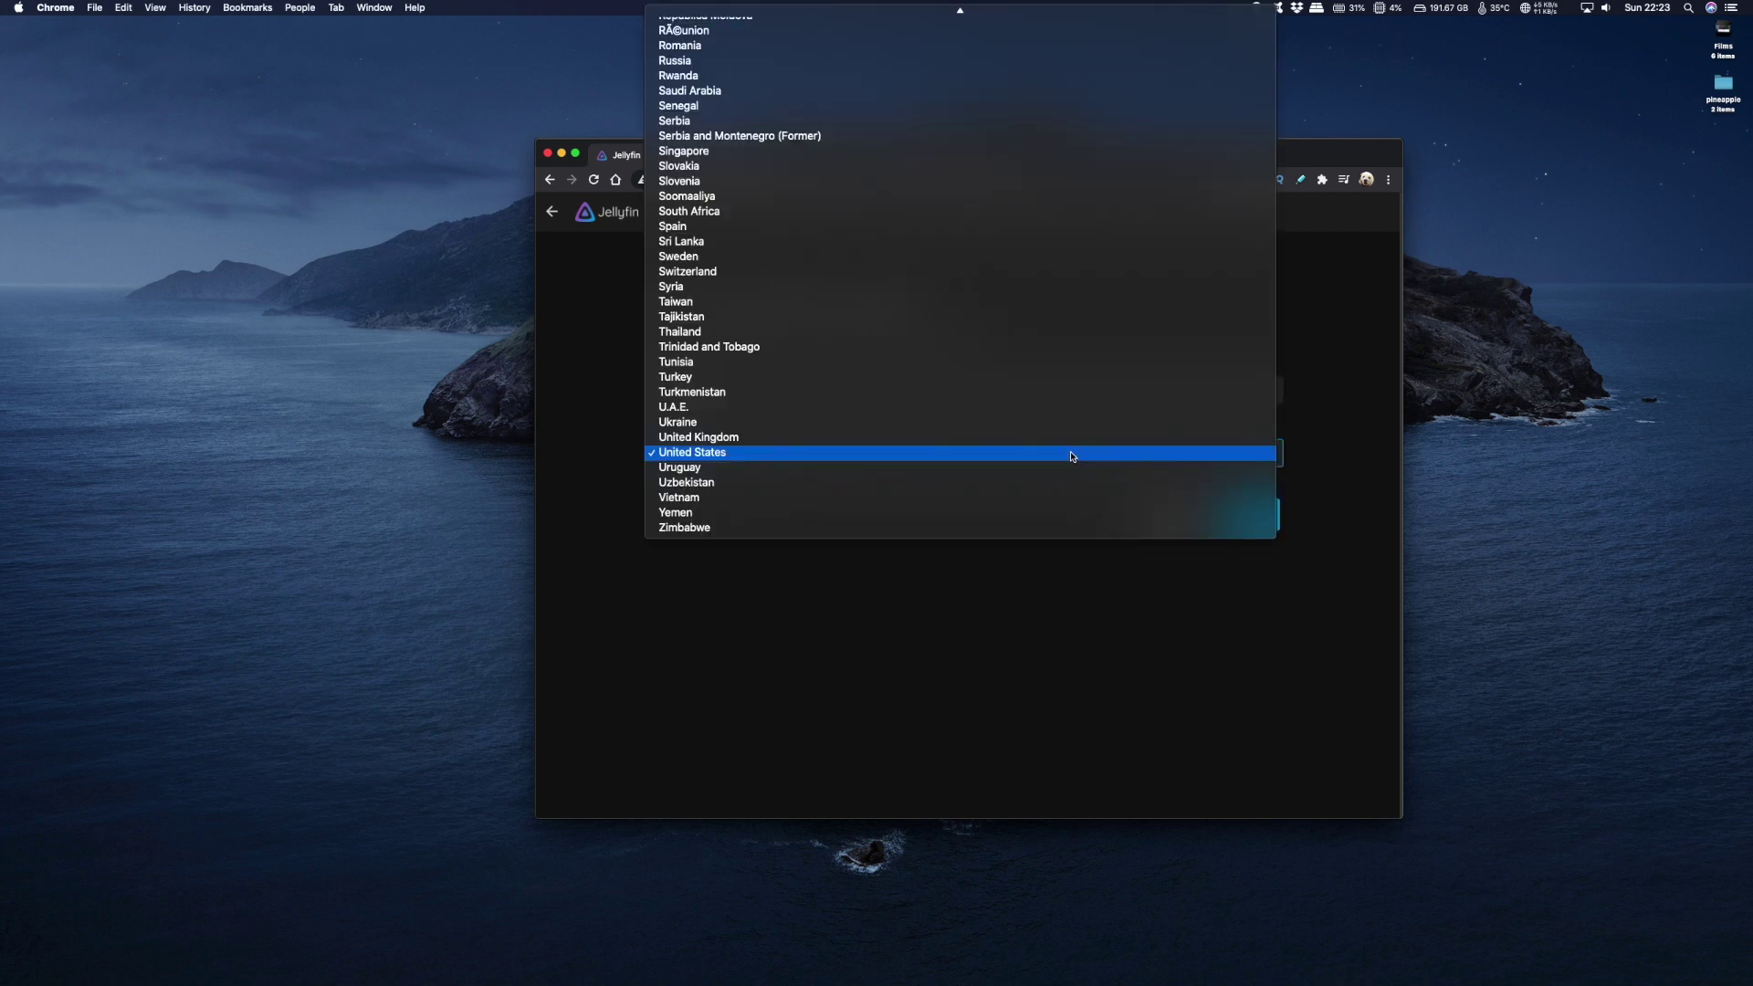
left_click(1020, 440)
left_click(1247, 514)
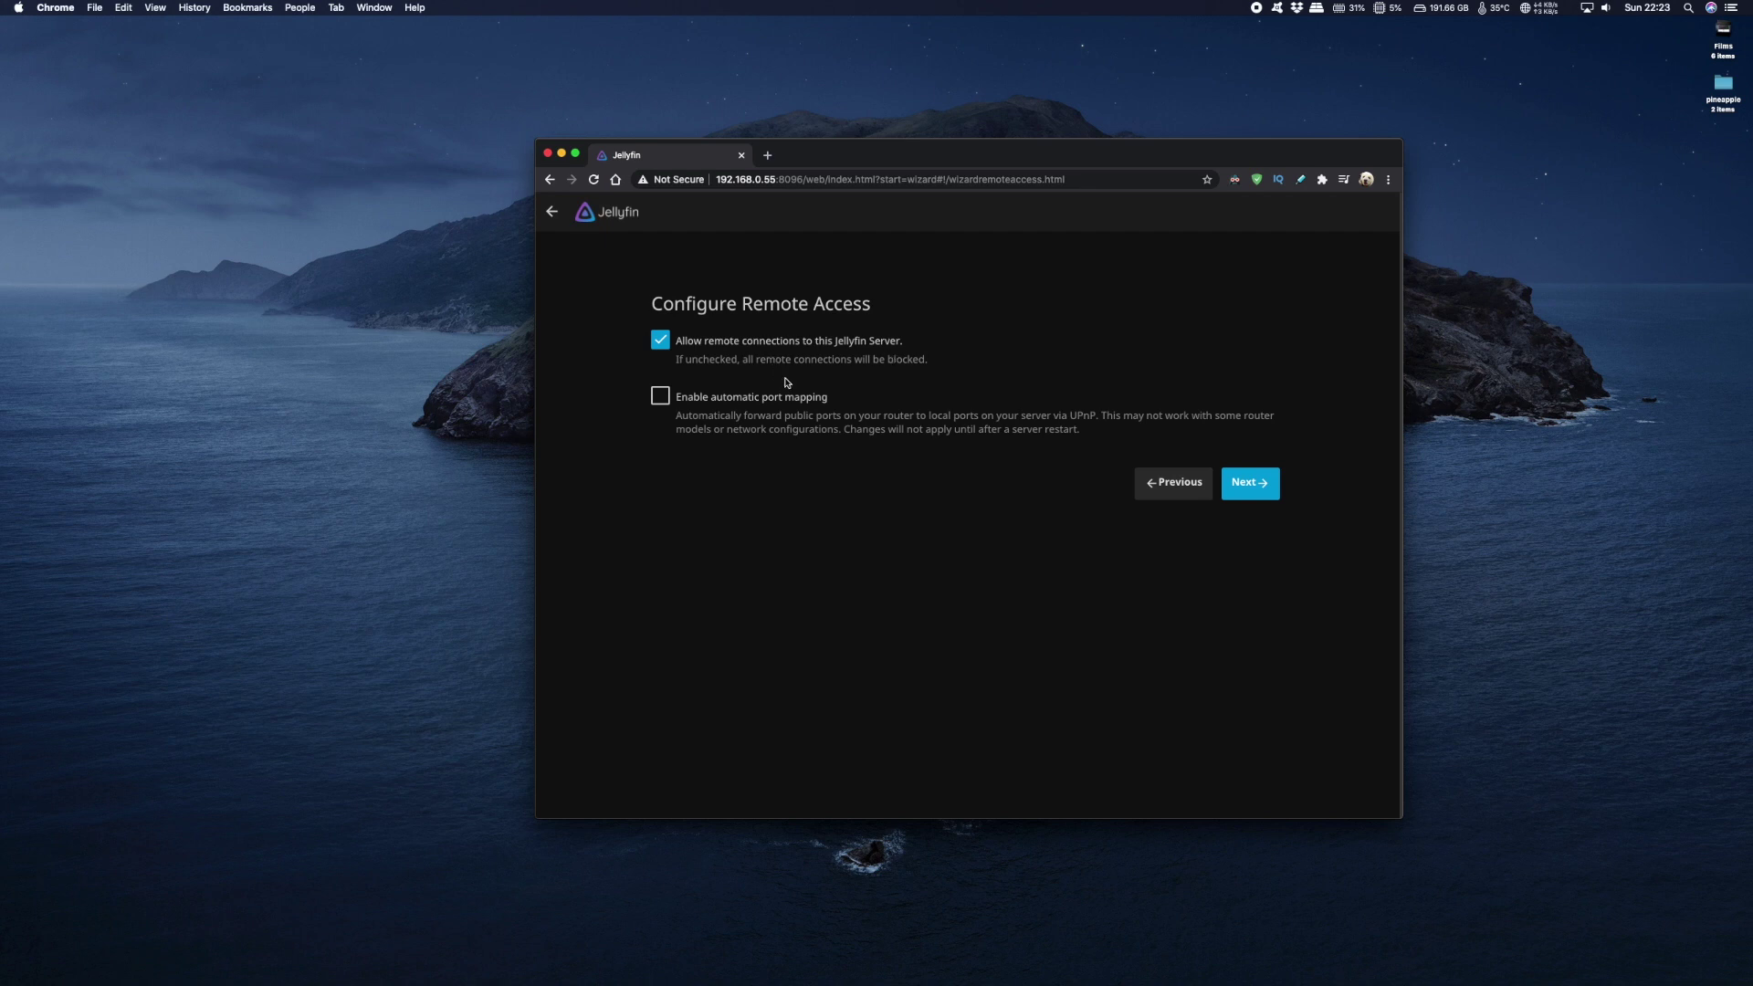
left_click(1242, 492)
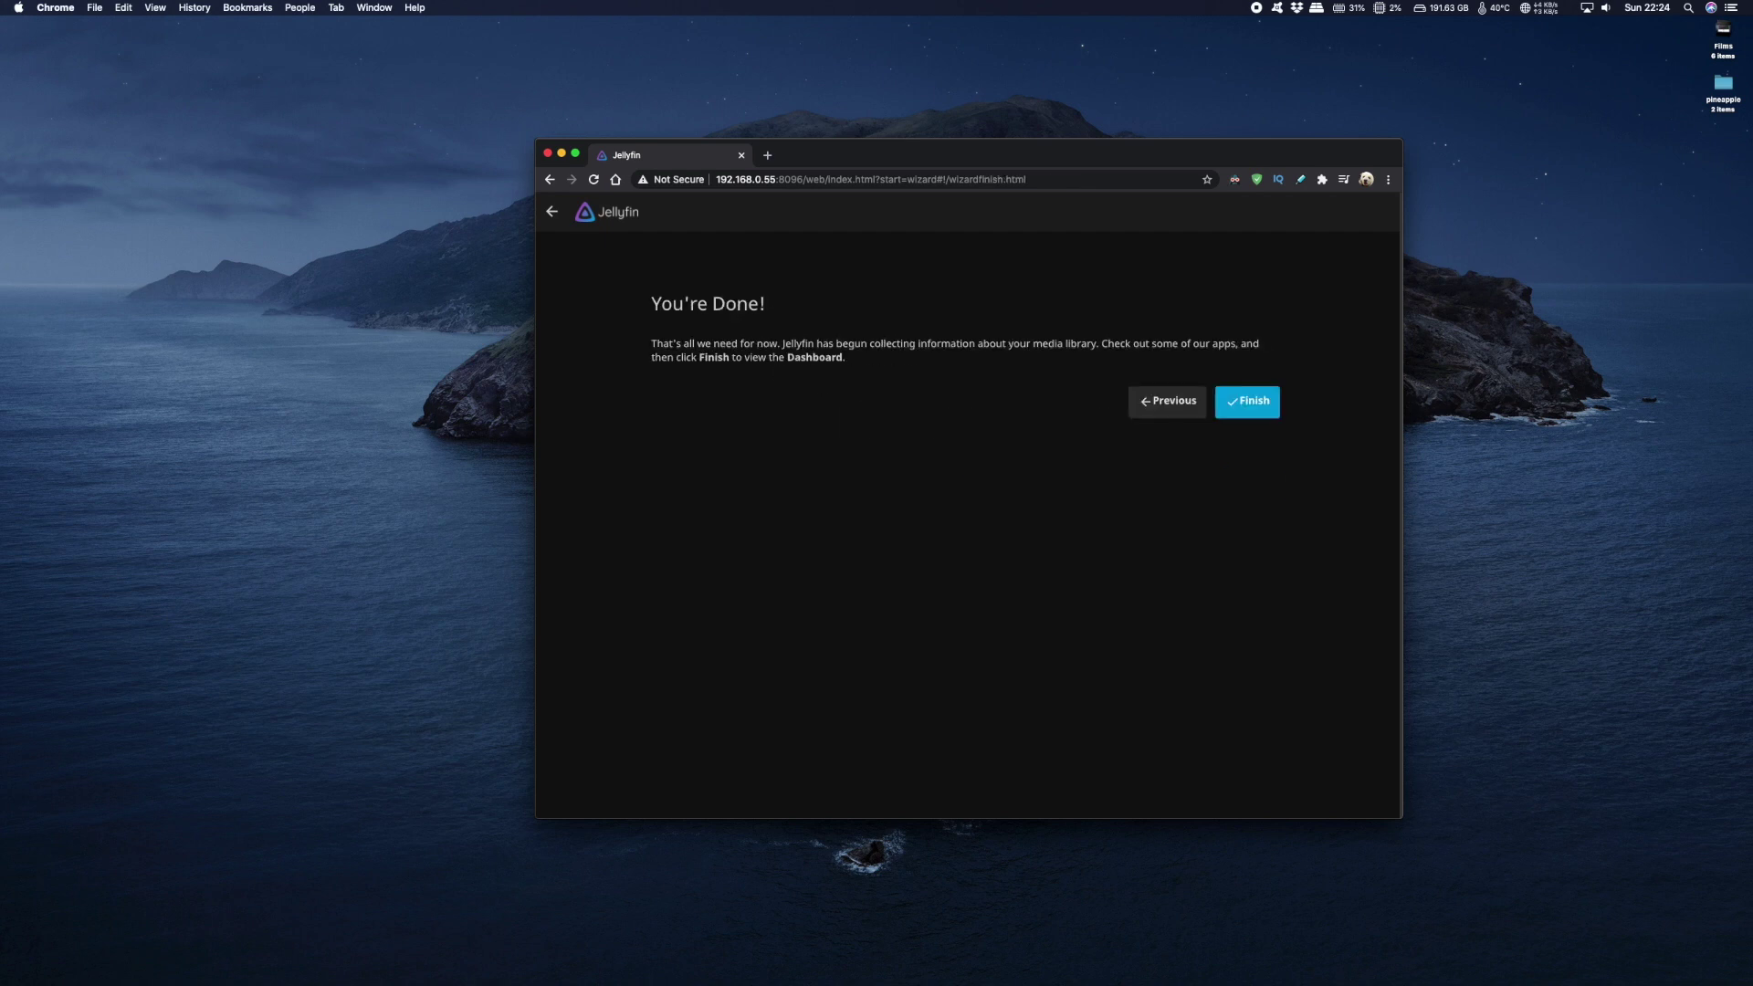
left_click(1253, 409)
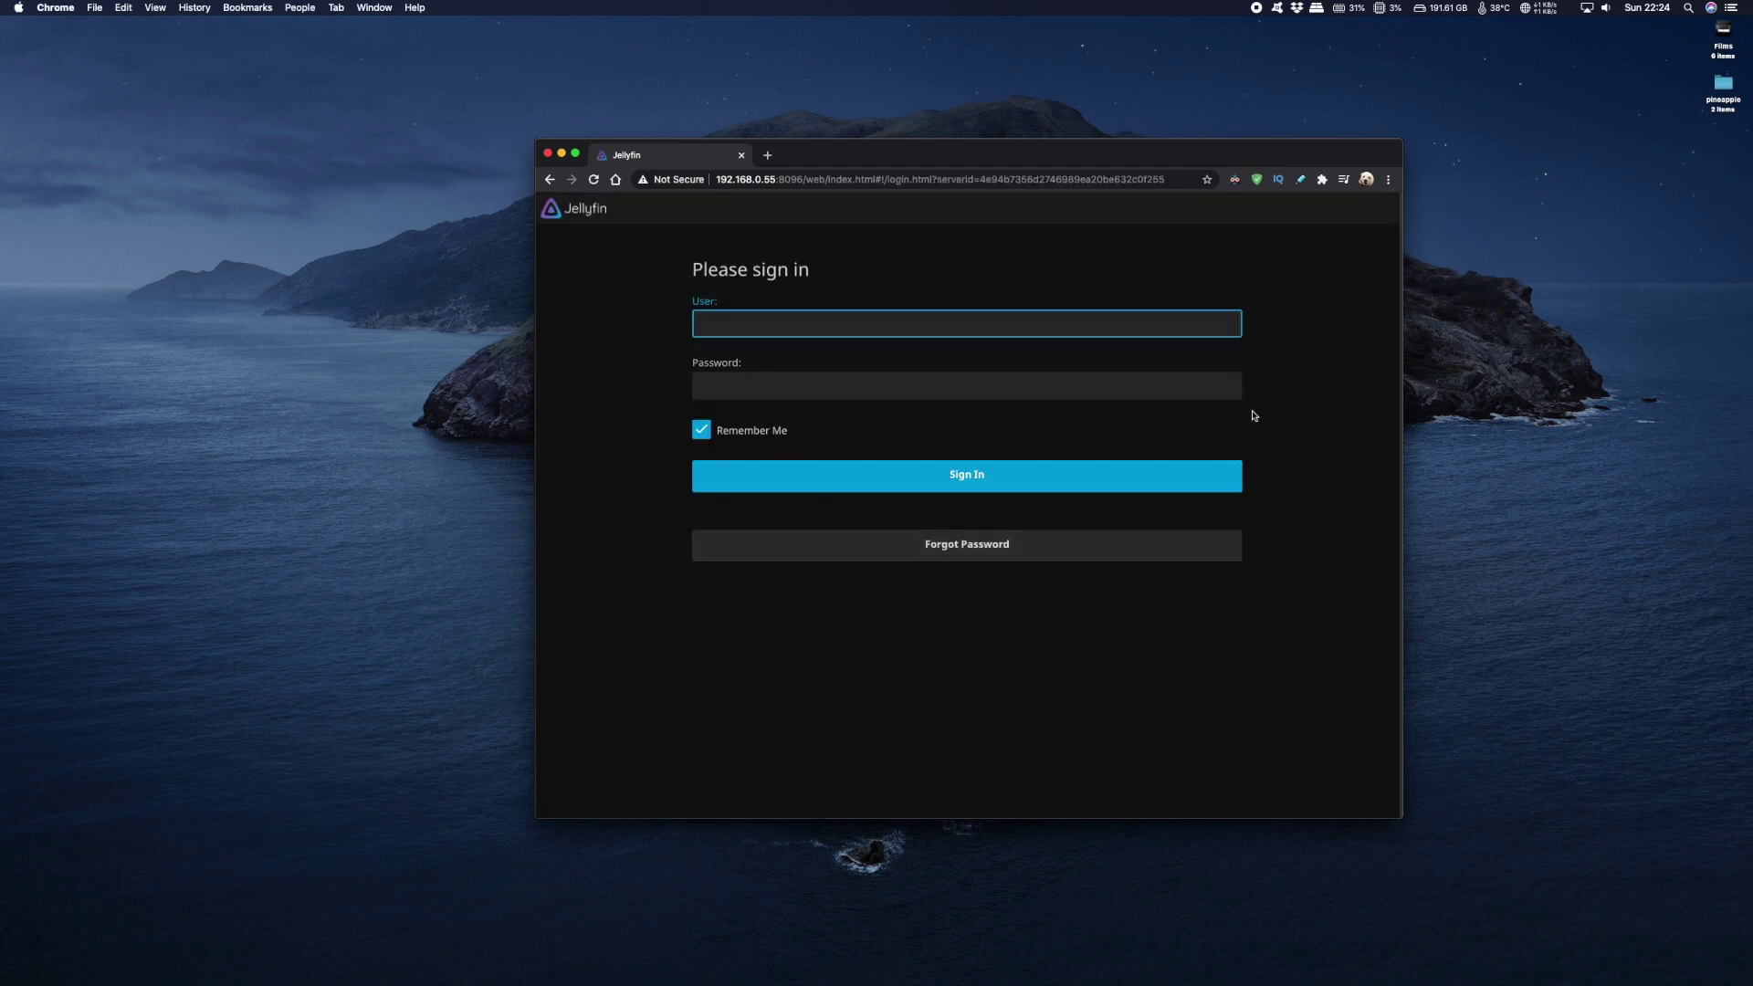
- Sign in with the admin username and open the navigation drawer
type("jell")
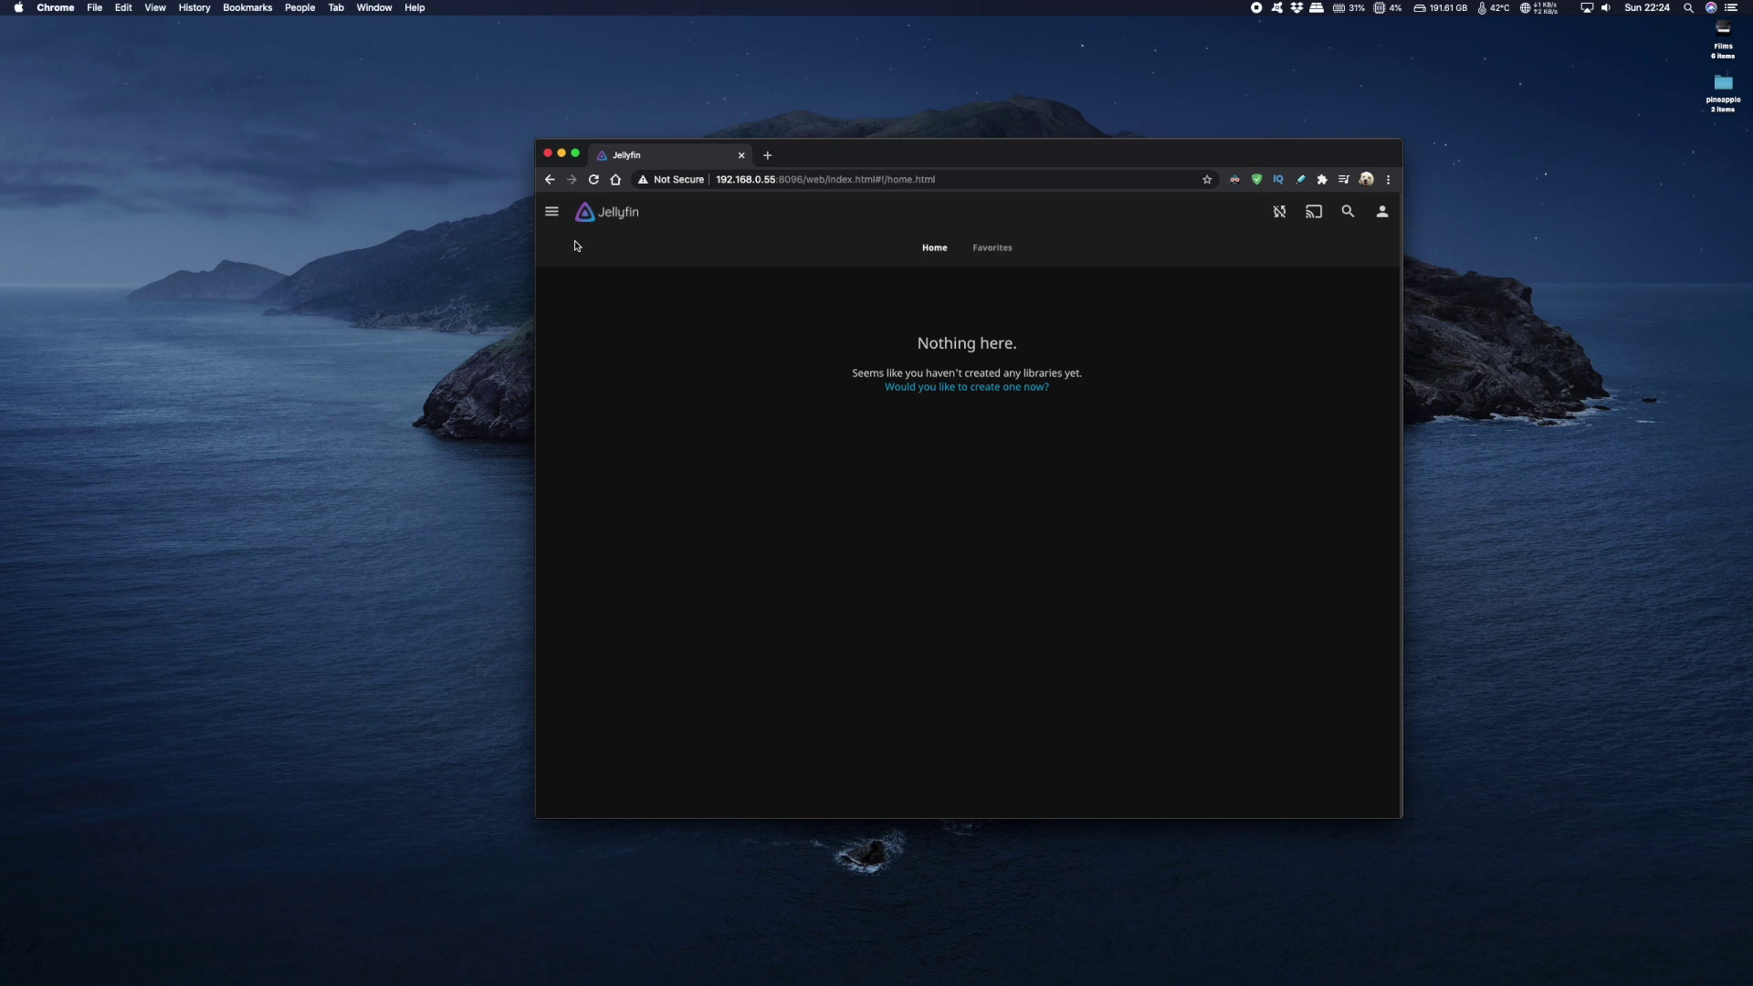
left_click(552, 212)
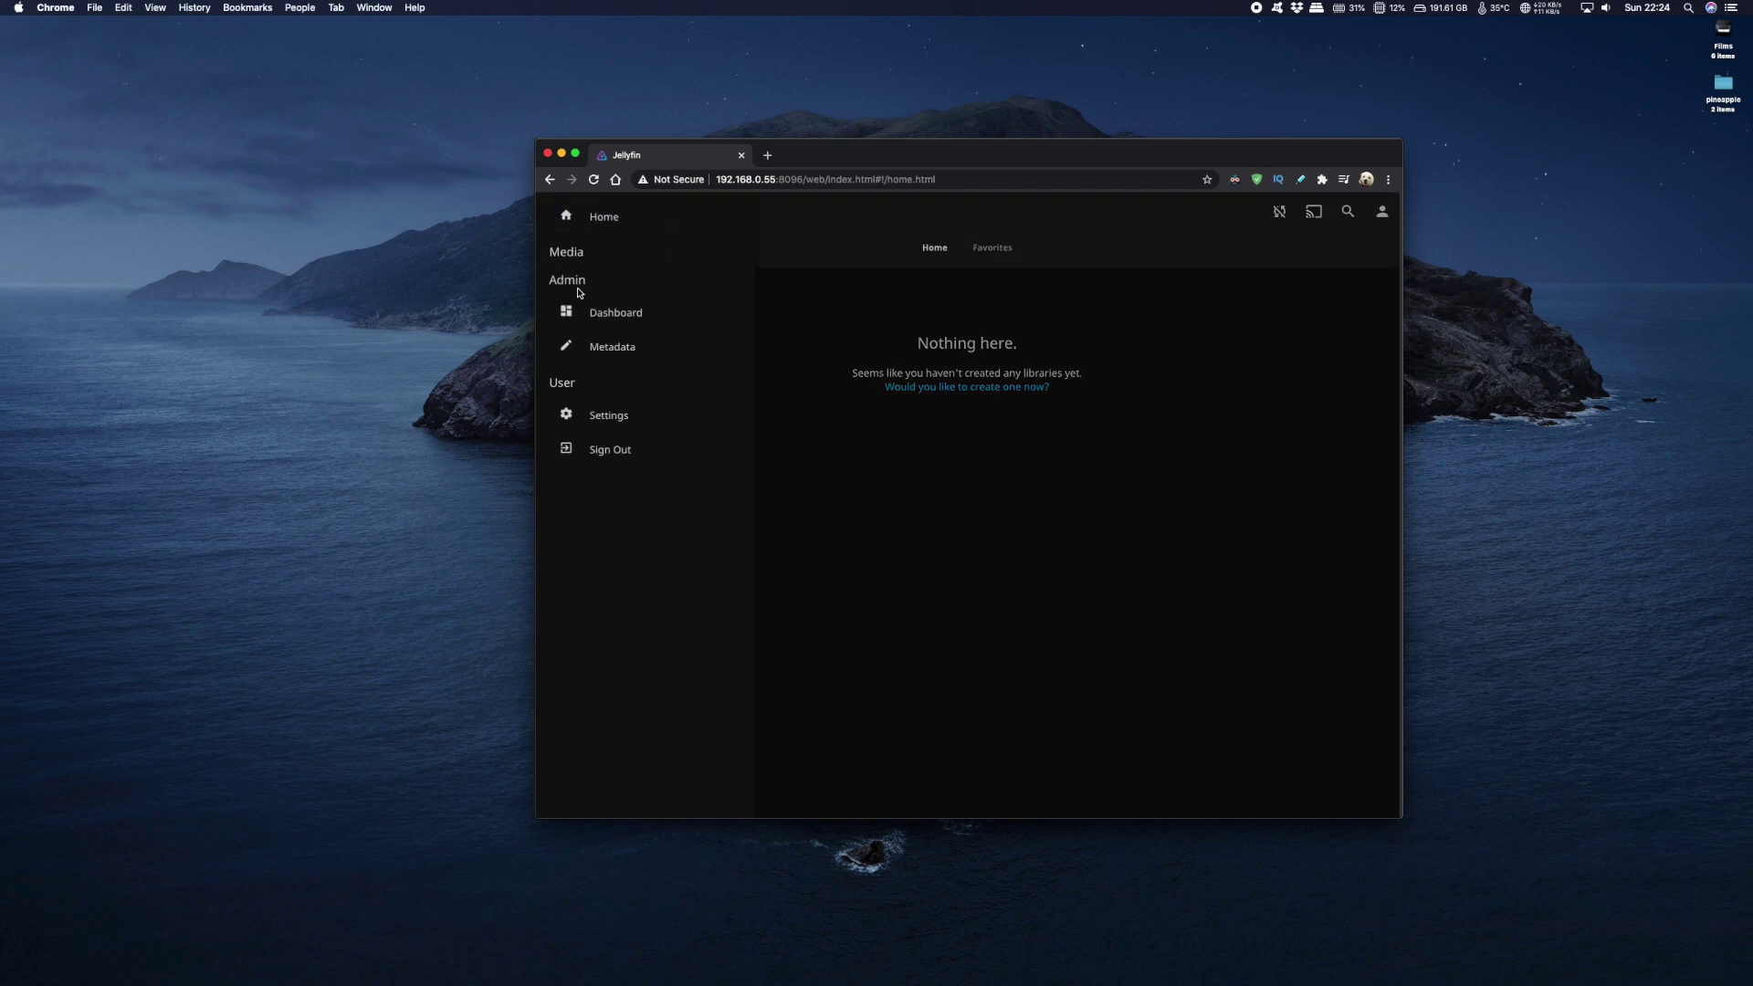
- Set Playback hardware acceleration to OpenMAX OMX with MPEG2 and MPEG4 hardware decoding enabled
left_click(614, 313)
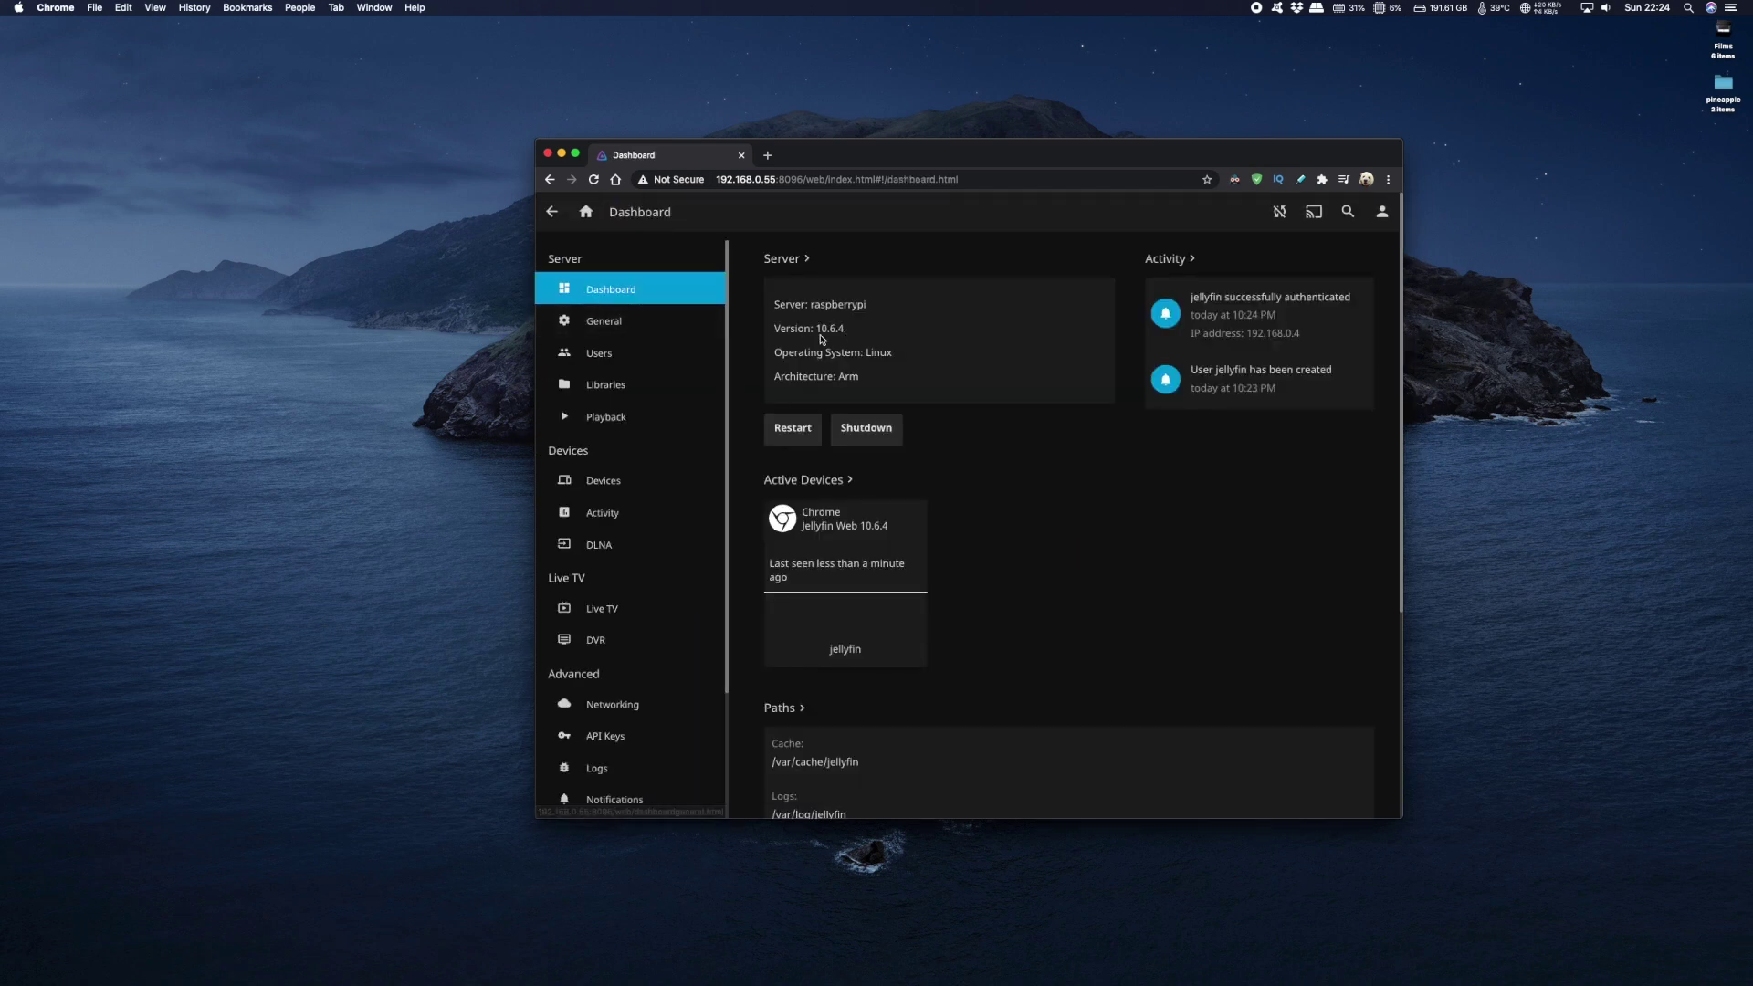
left_click(625, 418)
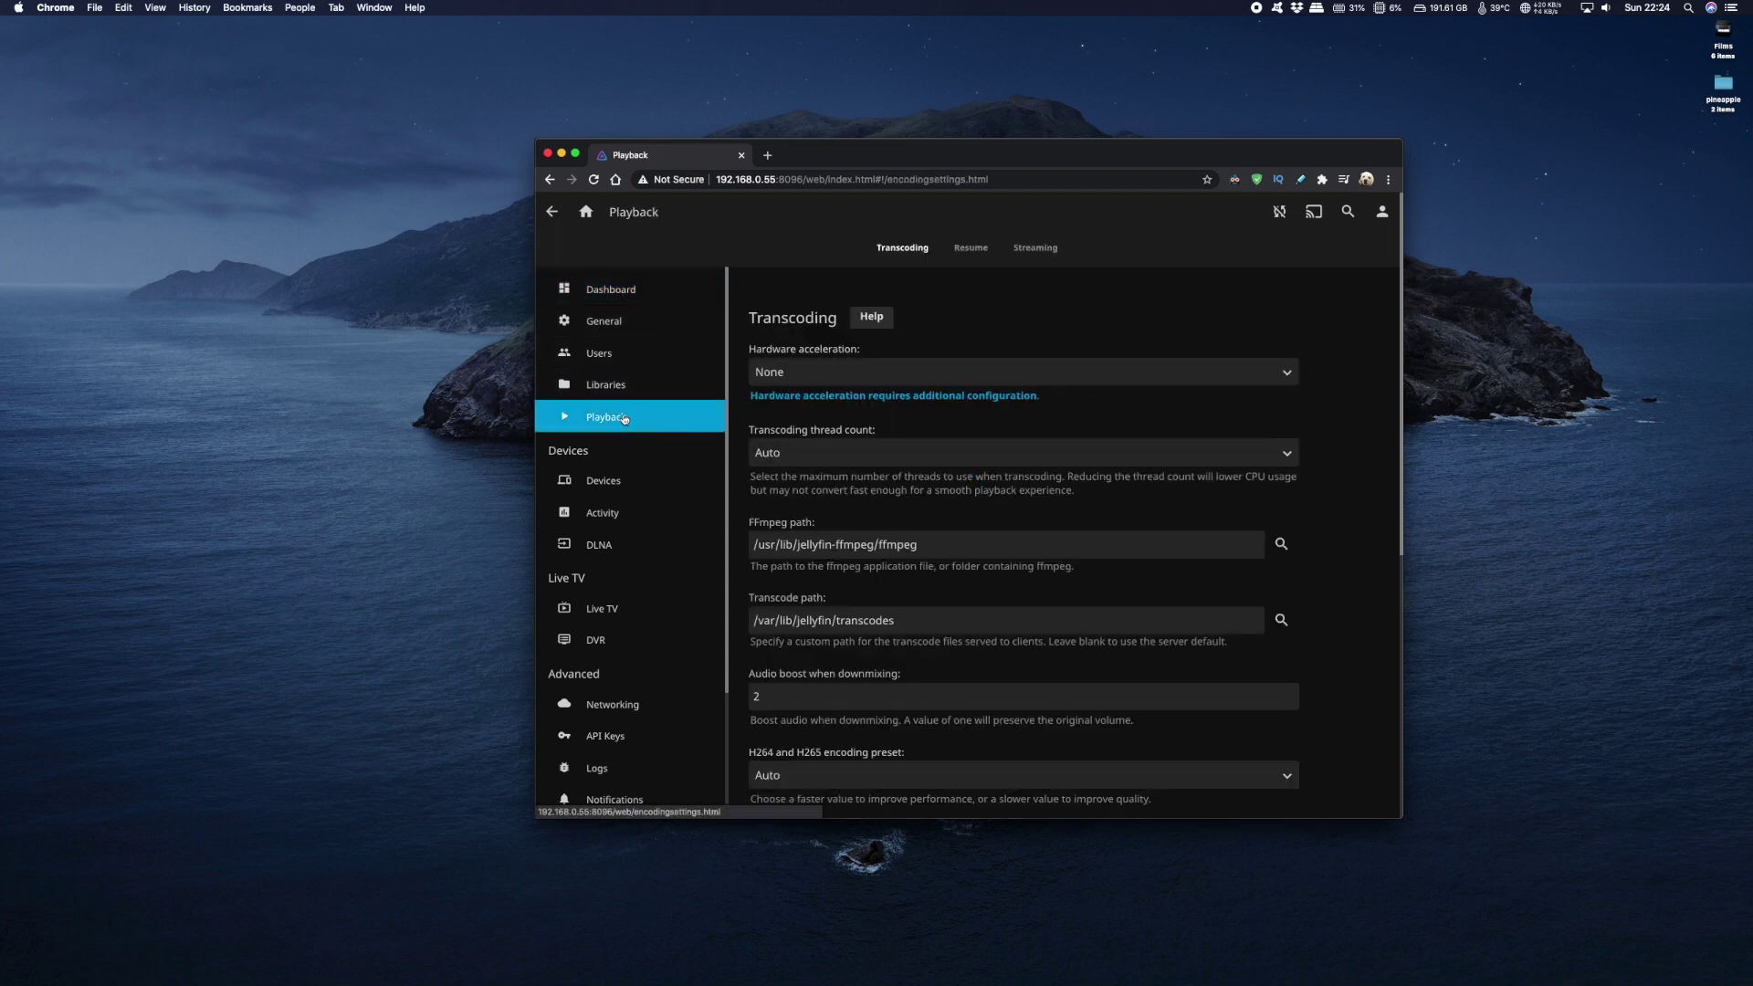
left_click(923, 371)
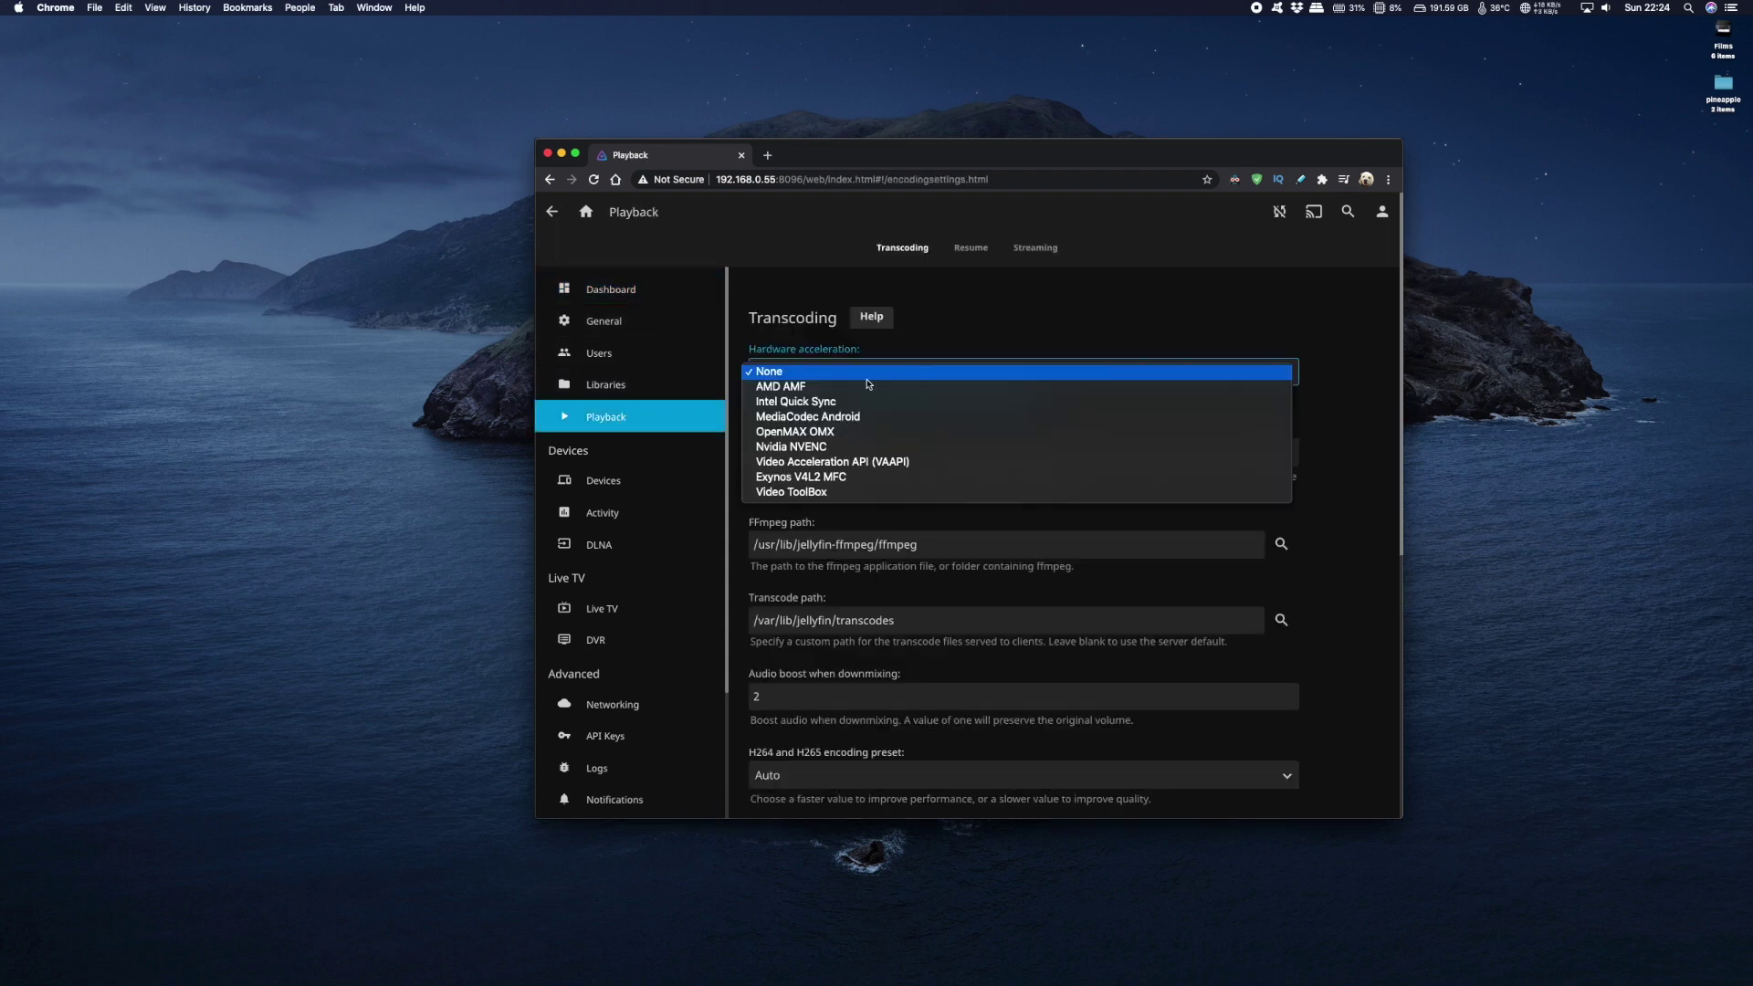
left_click(824, 434)
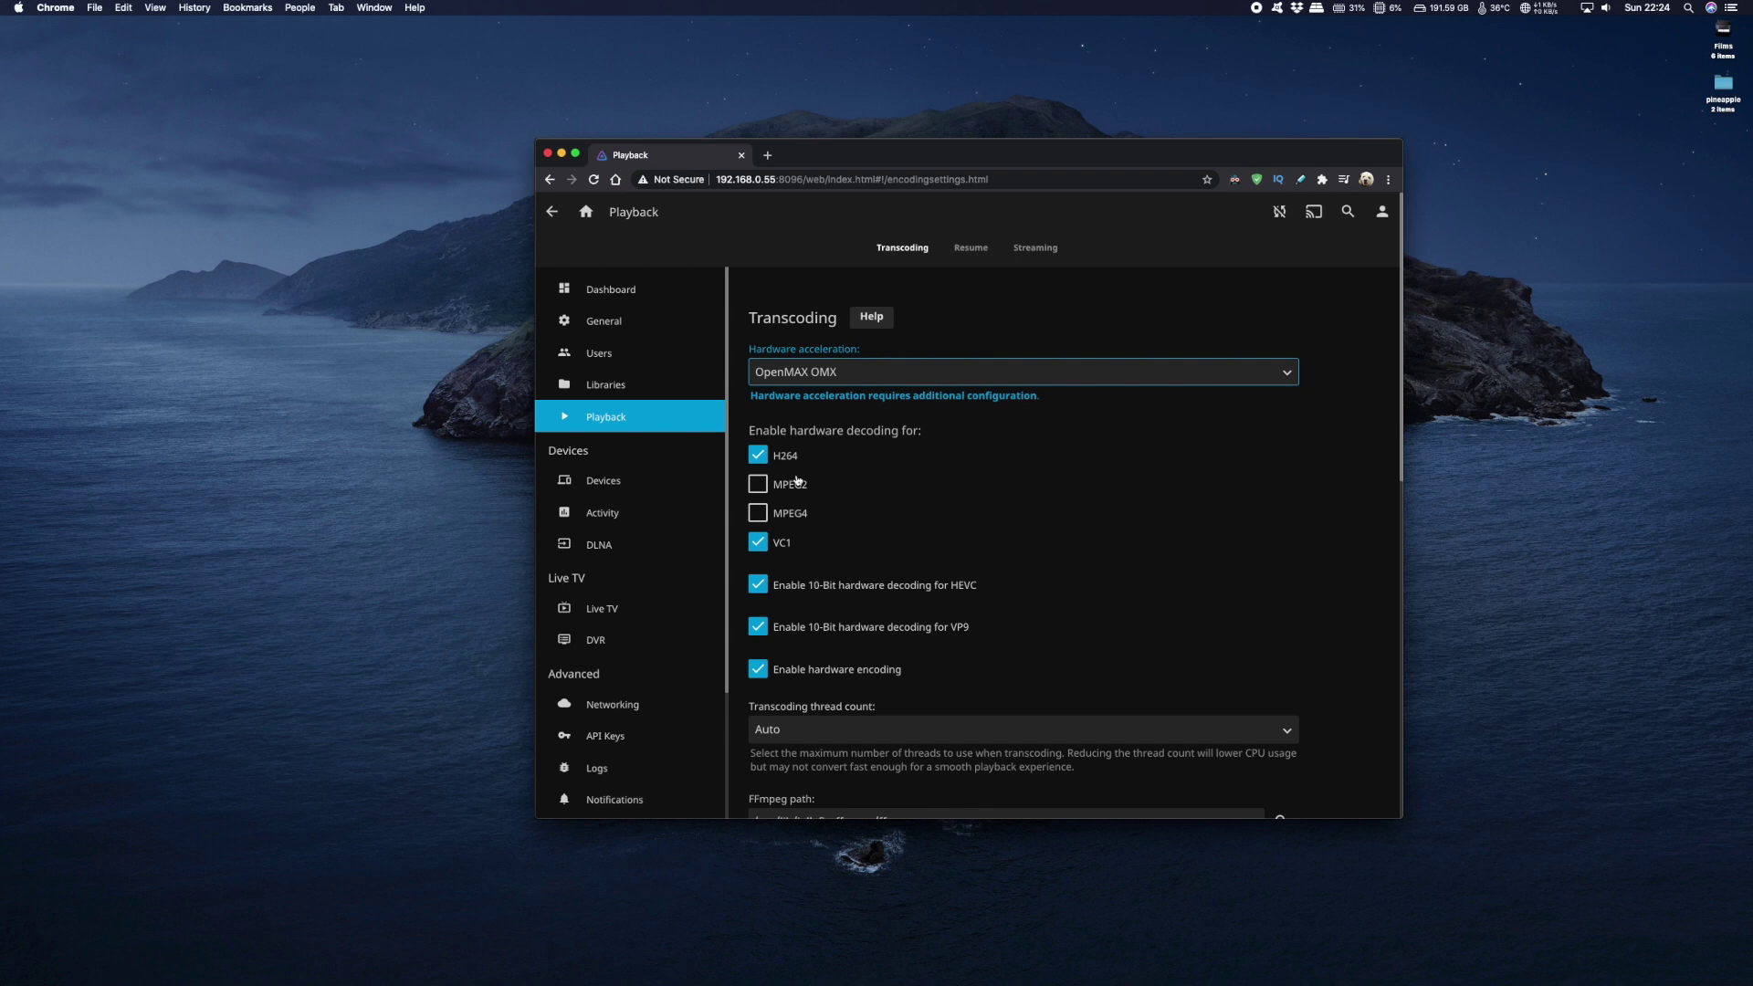
left_click(757, 484)
left_click(758, 512)
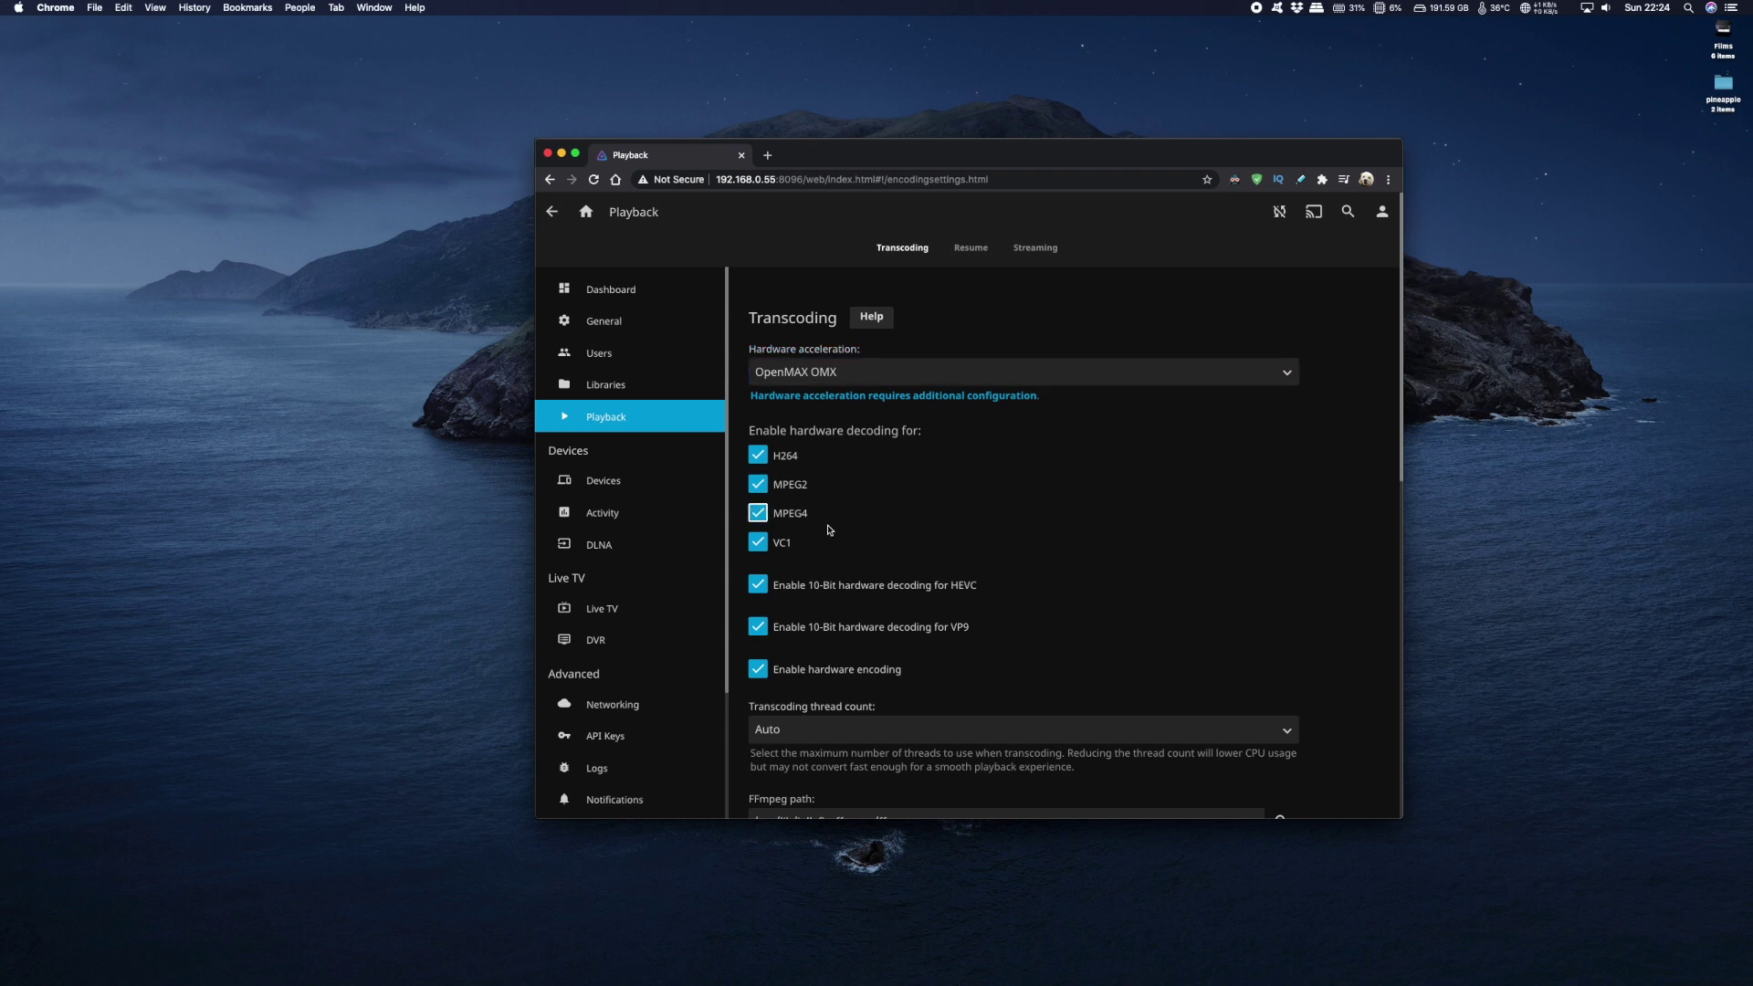
- Set transcoding threads to Max, save and confirm the settings, then return to the Dashboard
scroll(830, 530, "down", 3)
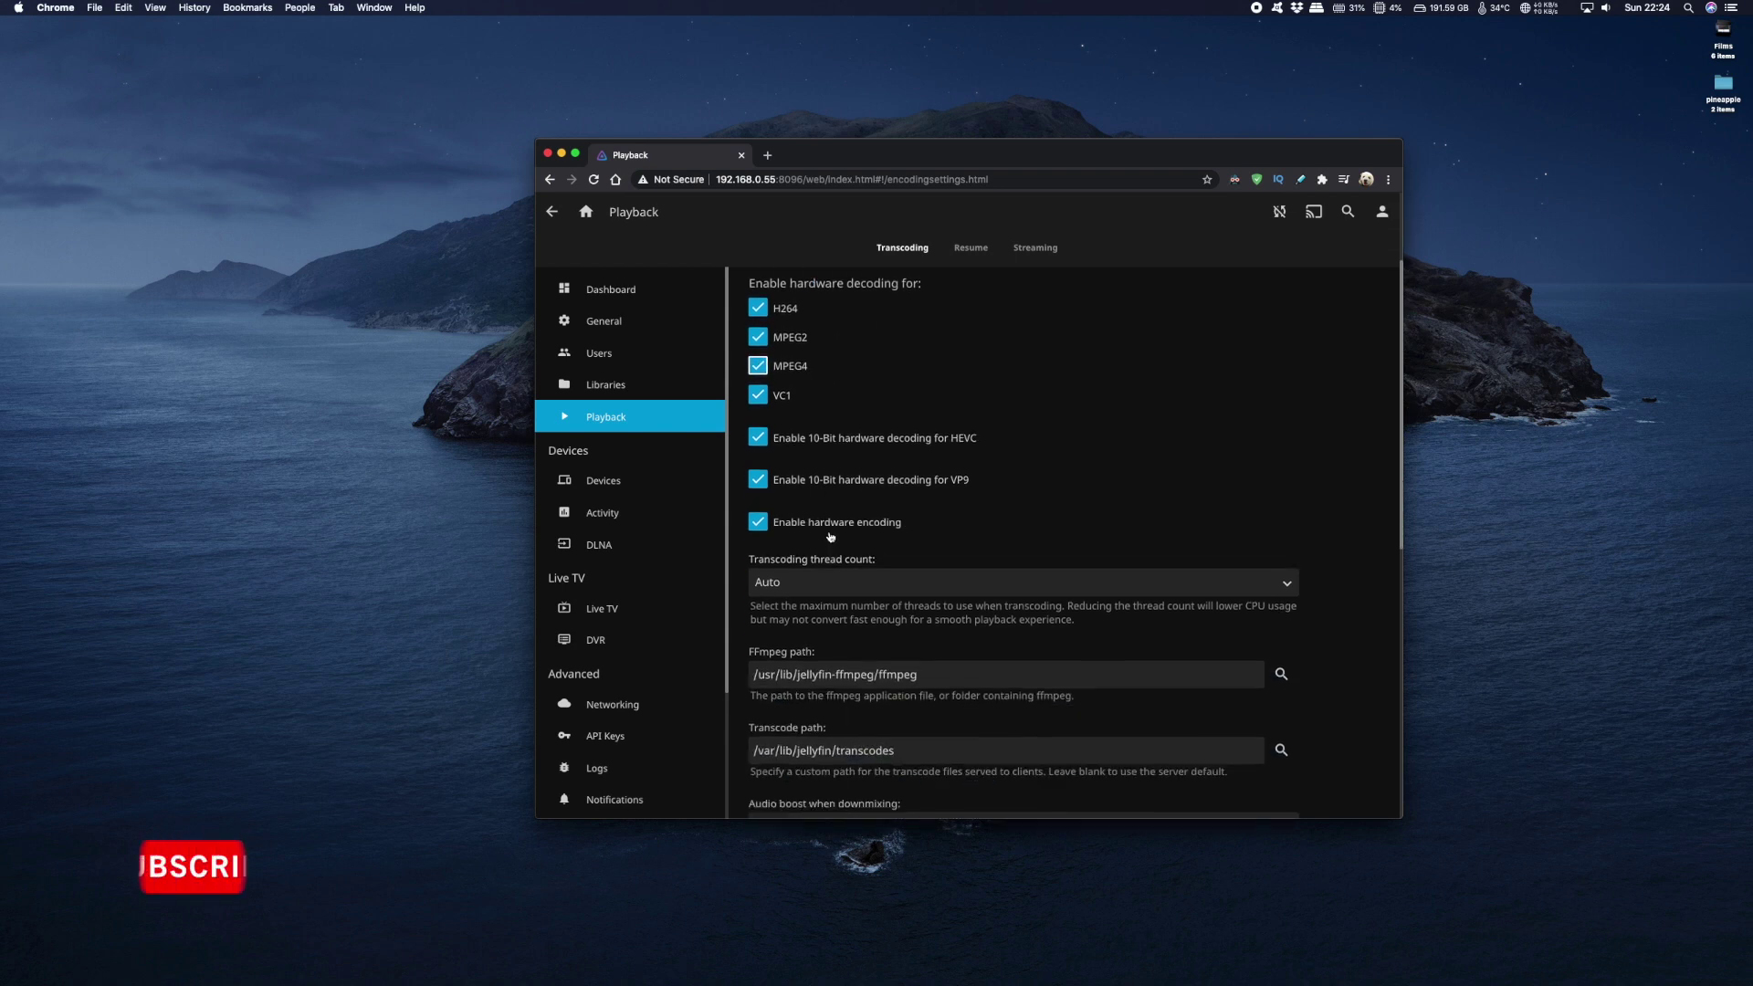
left_click(841, 590)
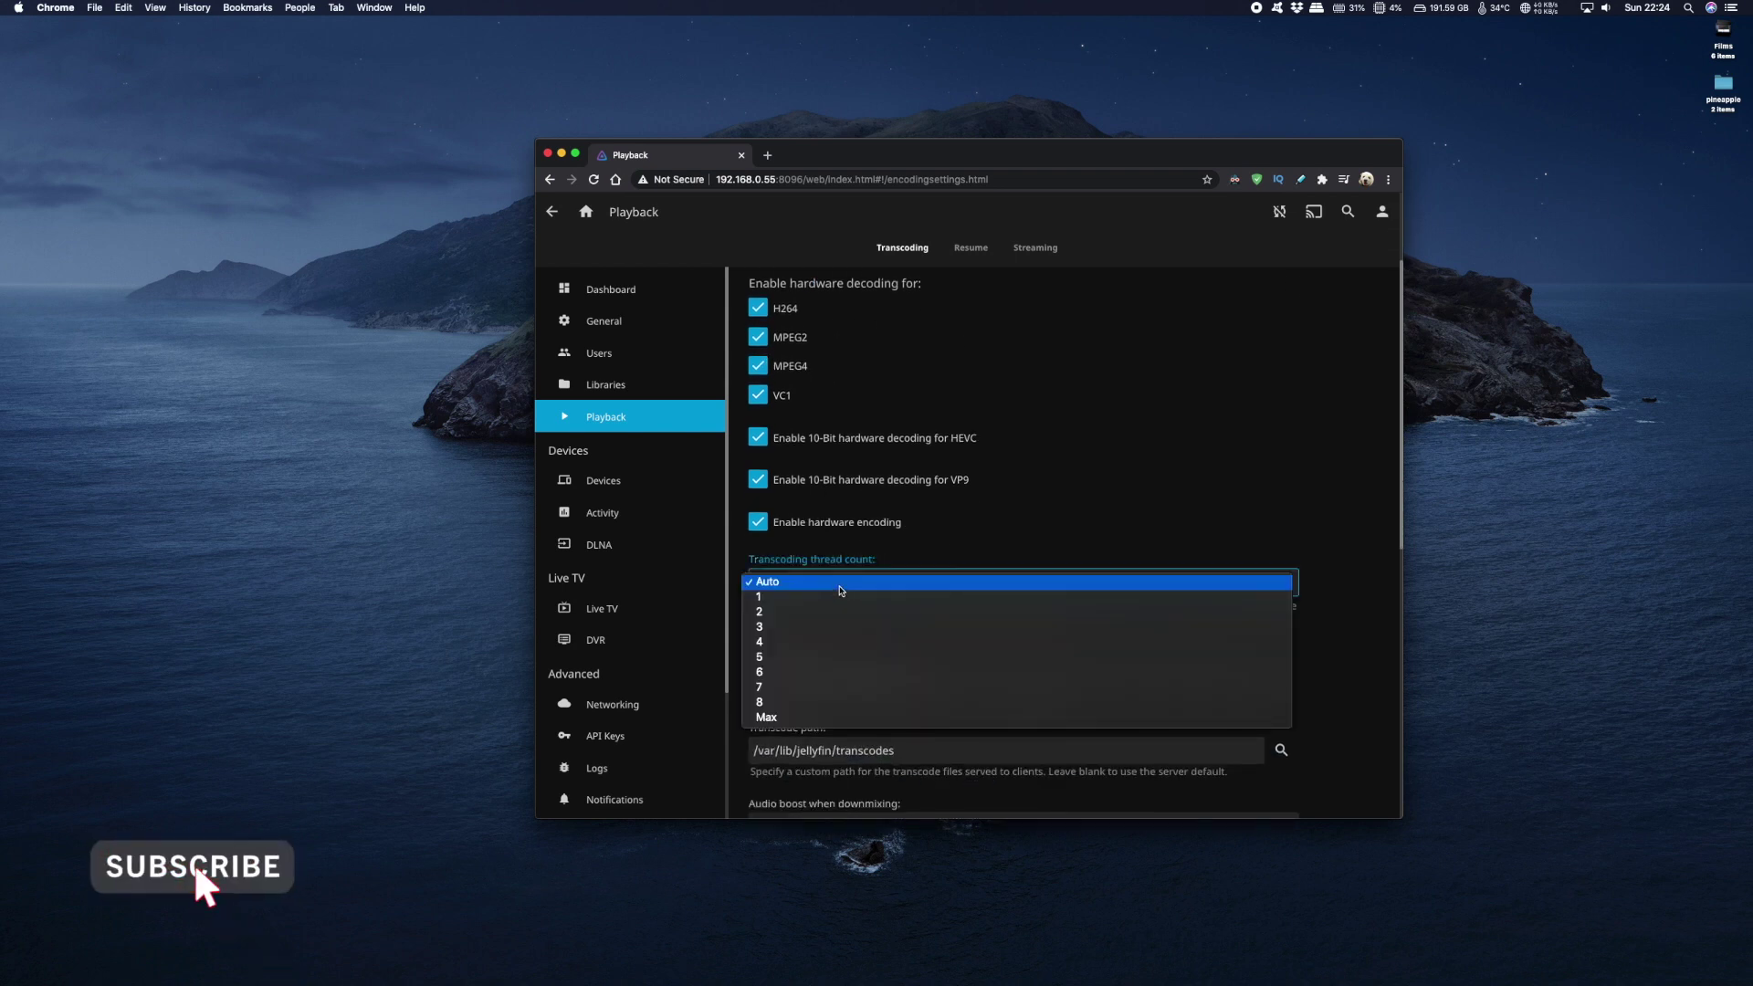
left_click(799, 722)
scroll(1027, 502, "down", 8)
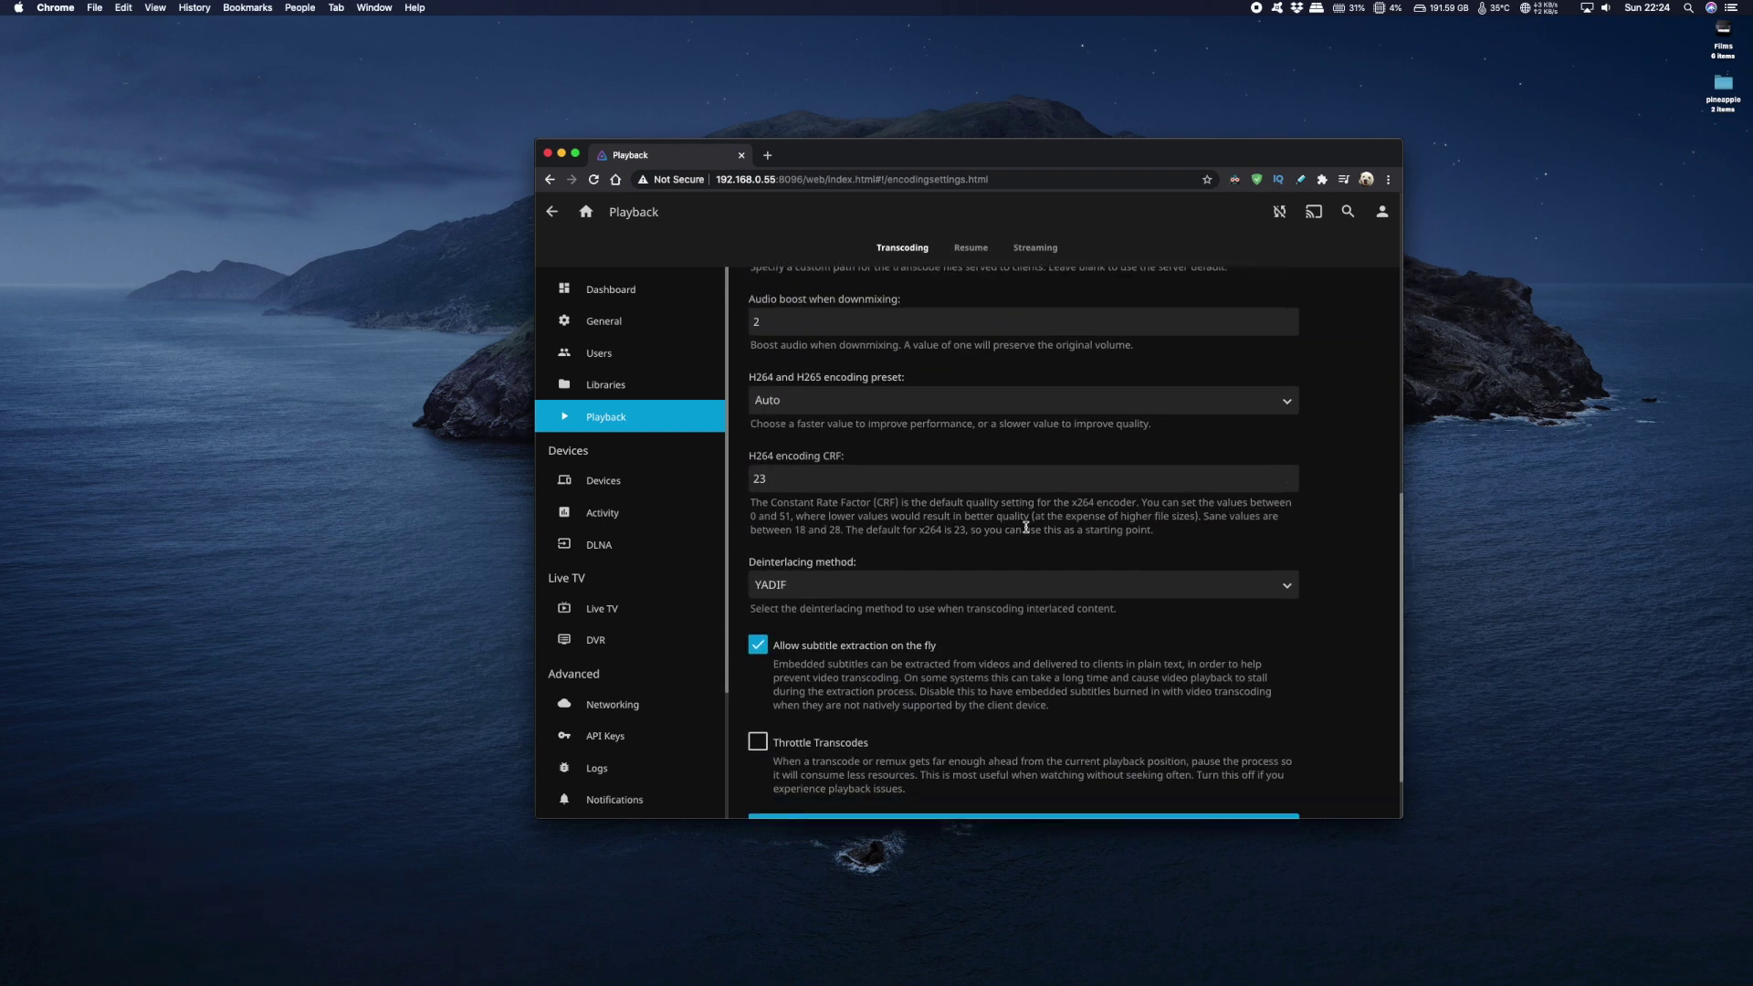
left_click(1096, 761)
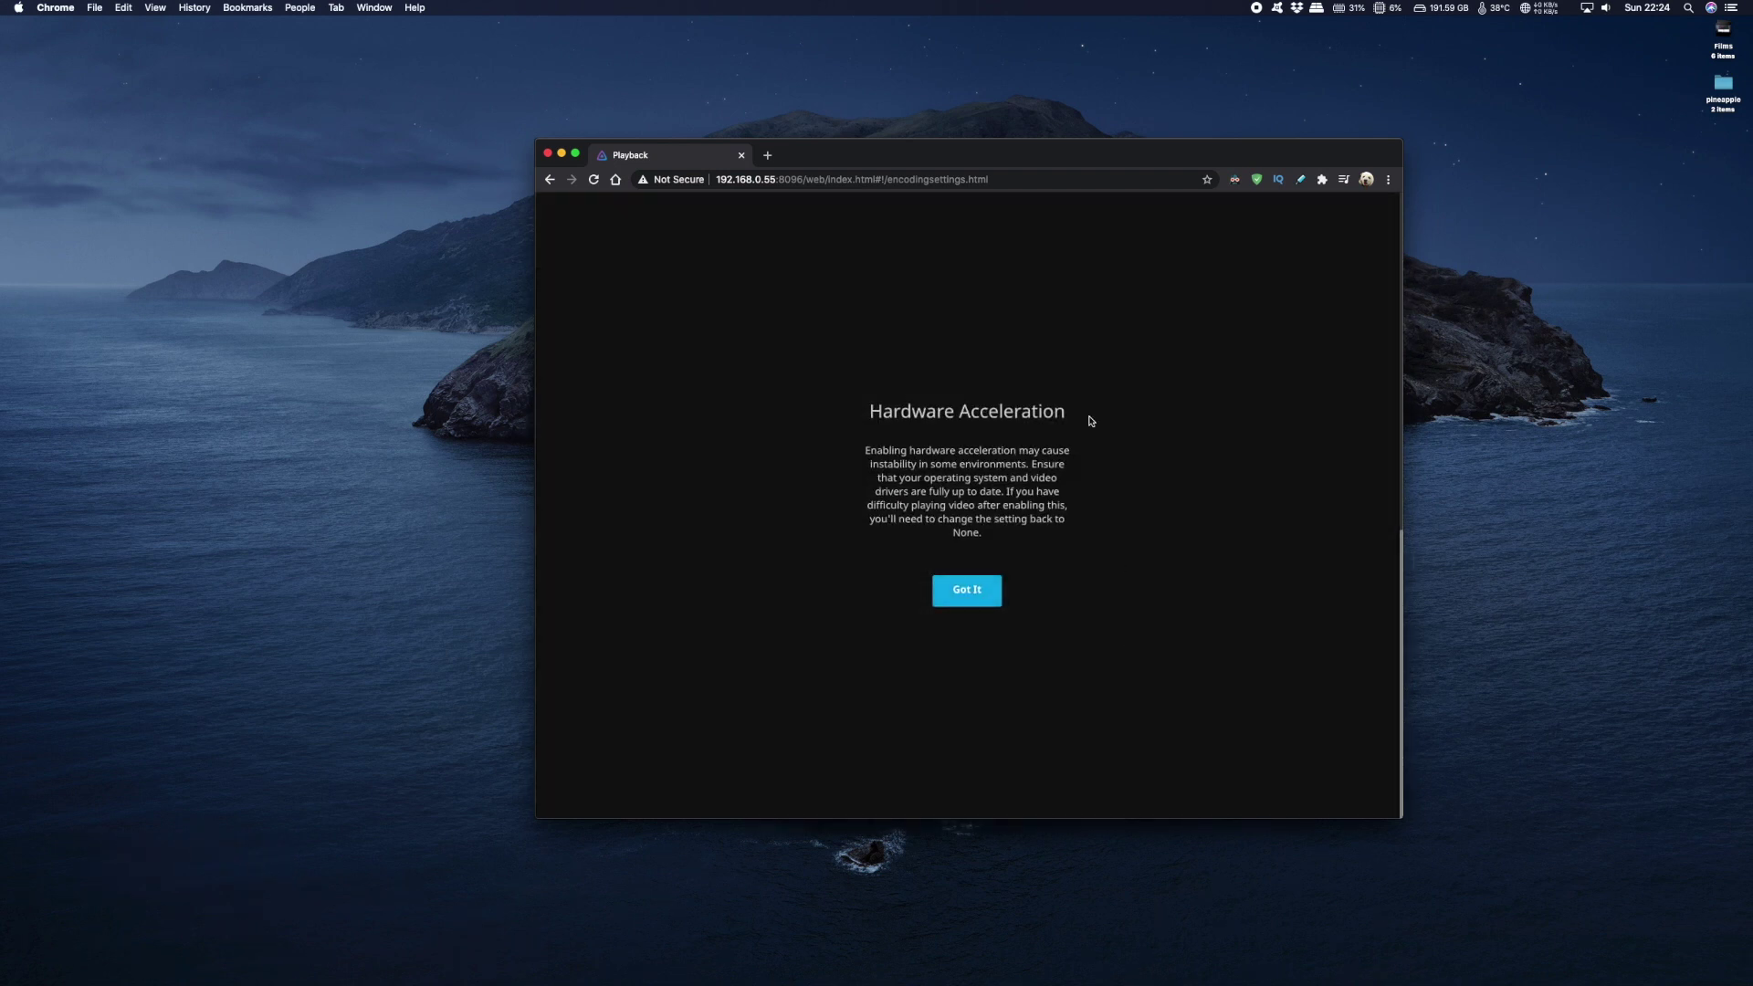
left_click(960, 594)
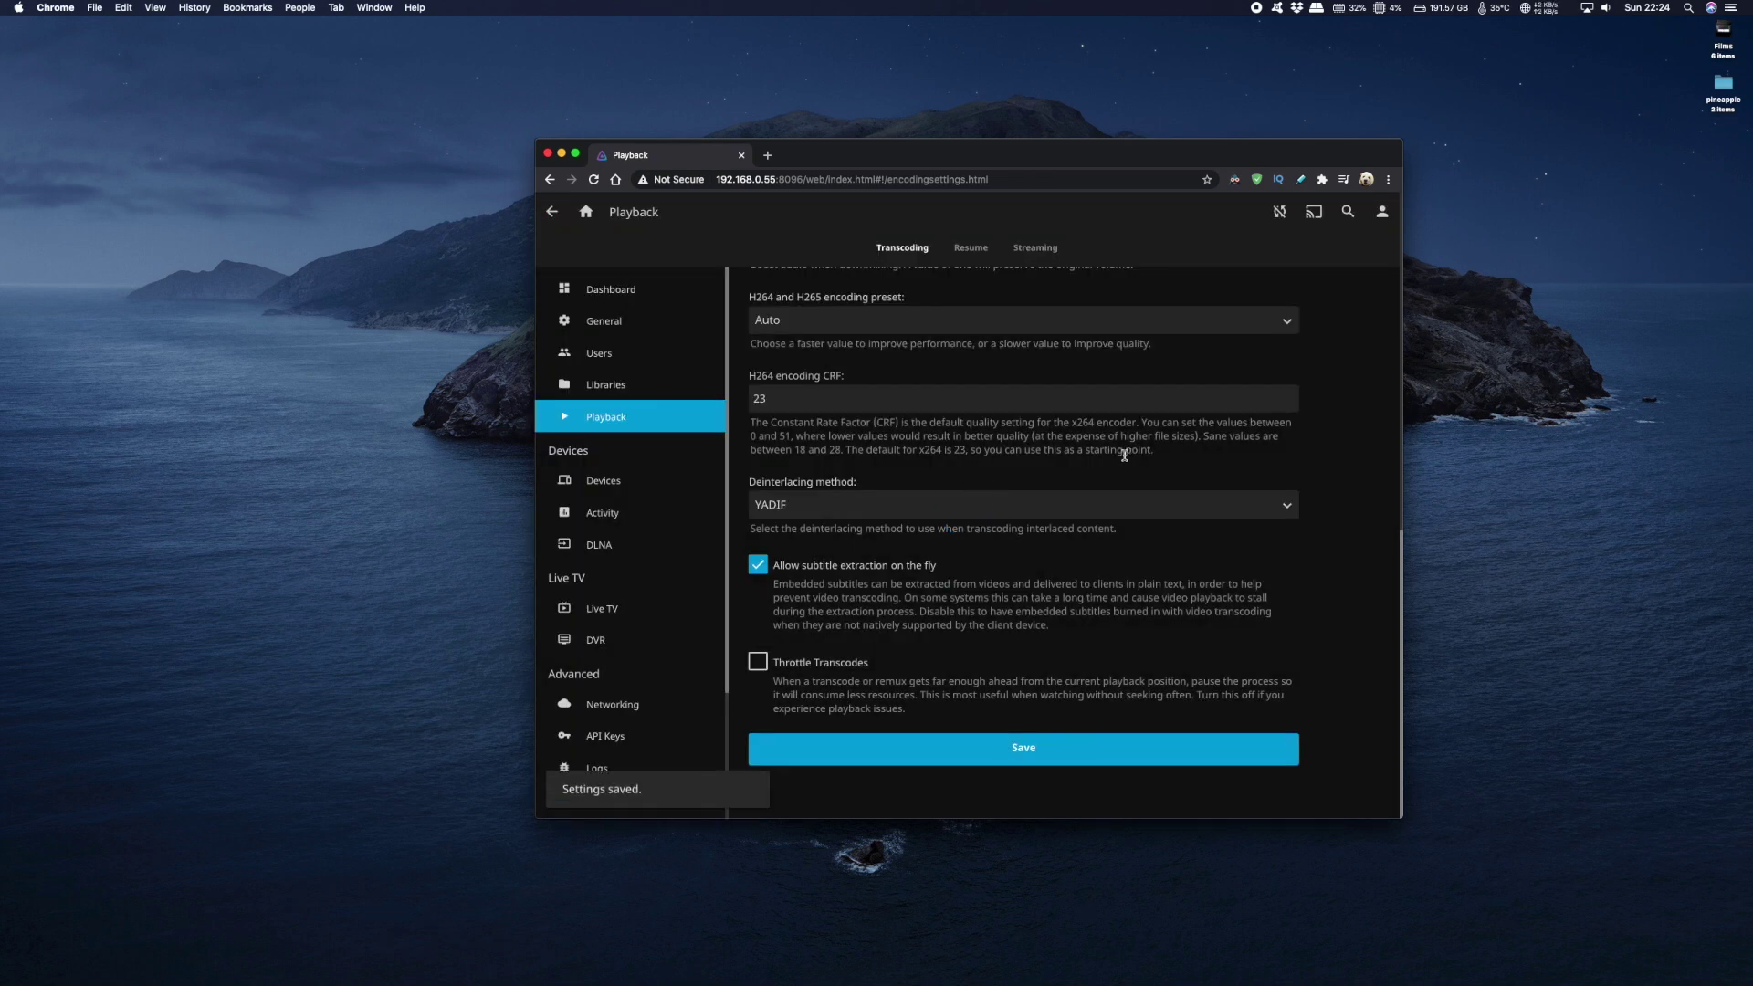
left_click(600, 291)
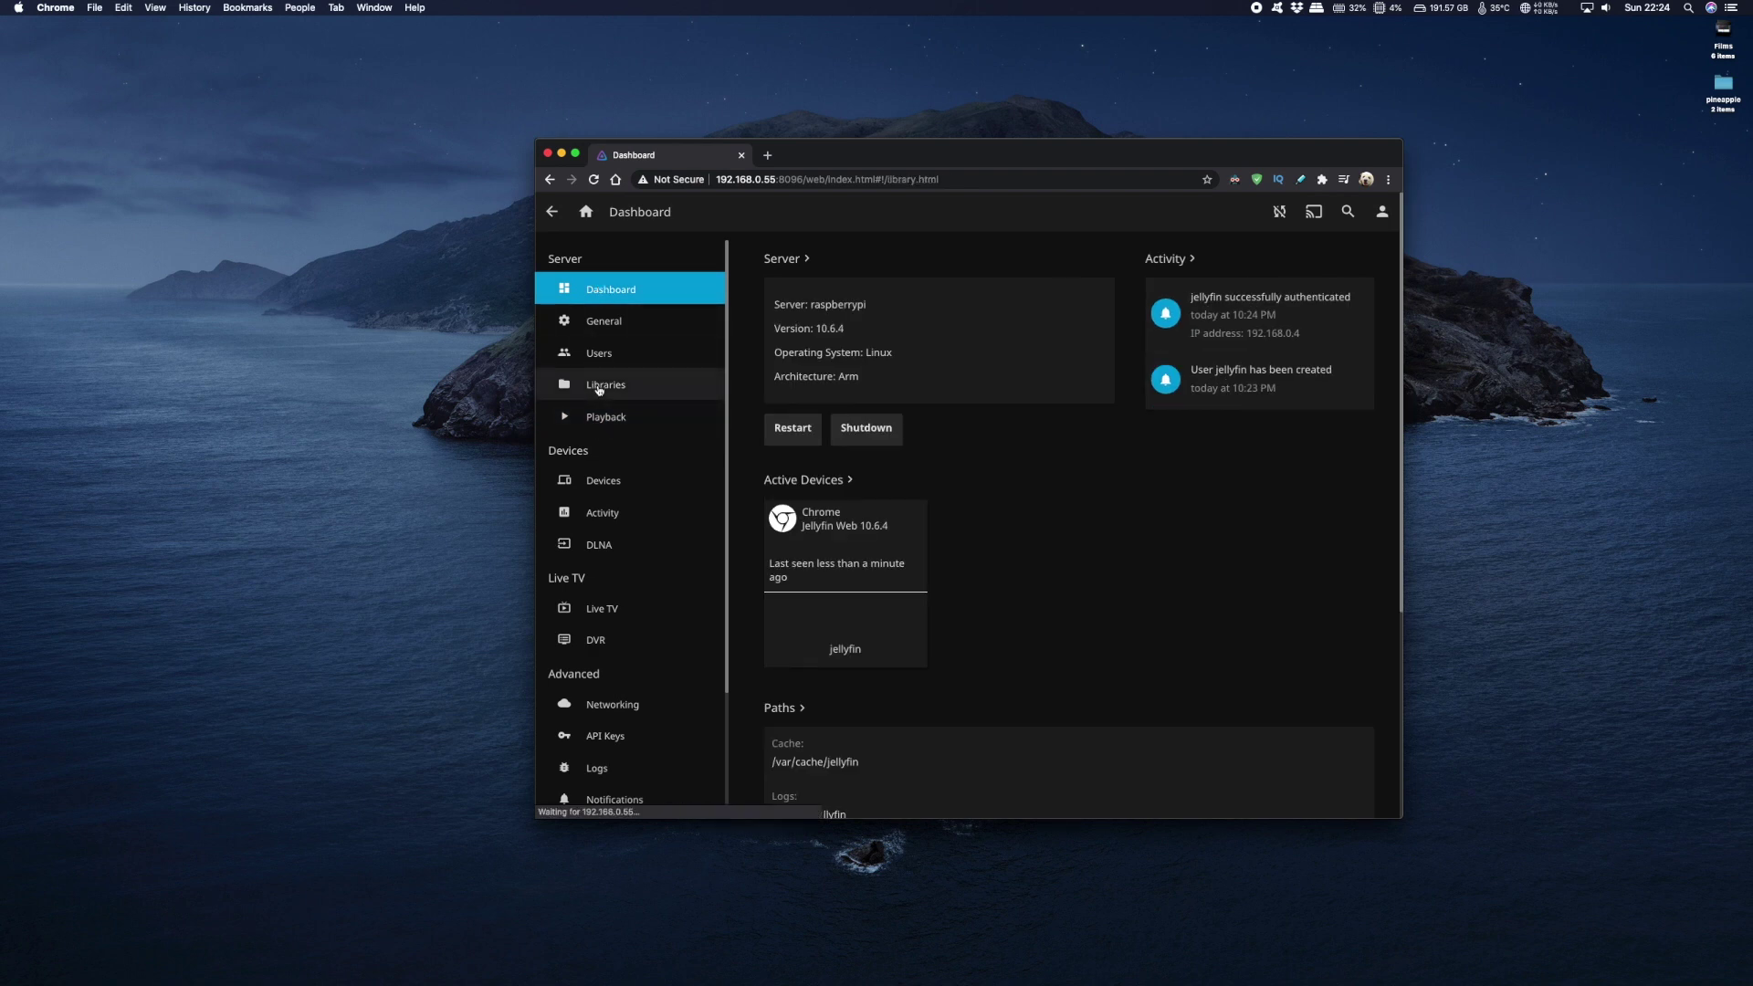
- From Libraries, begin a new media library with content type Movies and start adding its folder
left_click(598, 387)
left_click(824, 395)
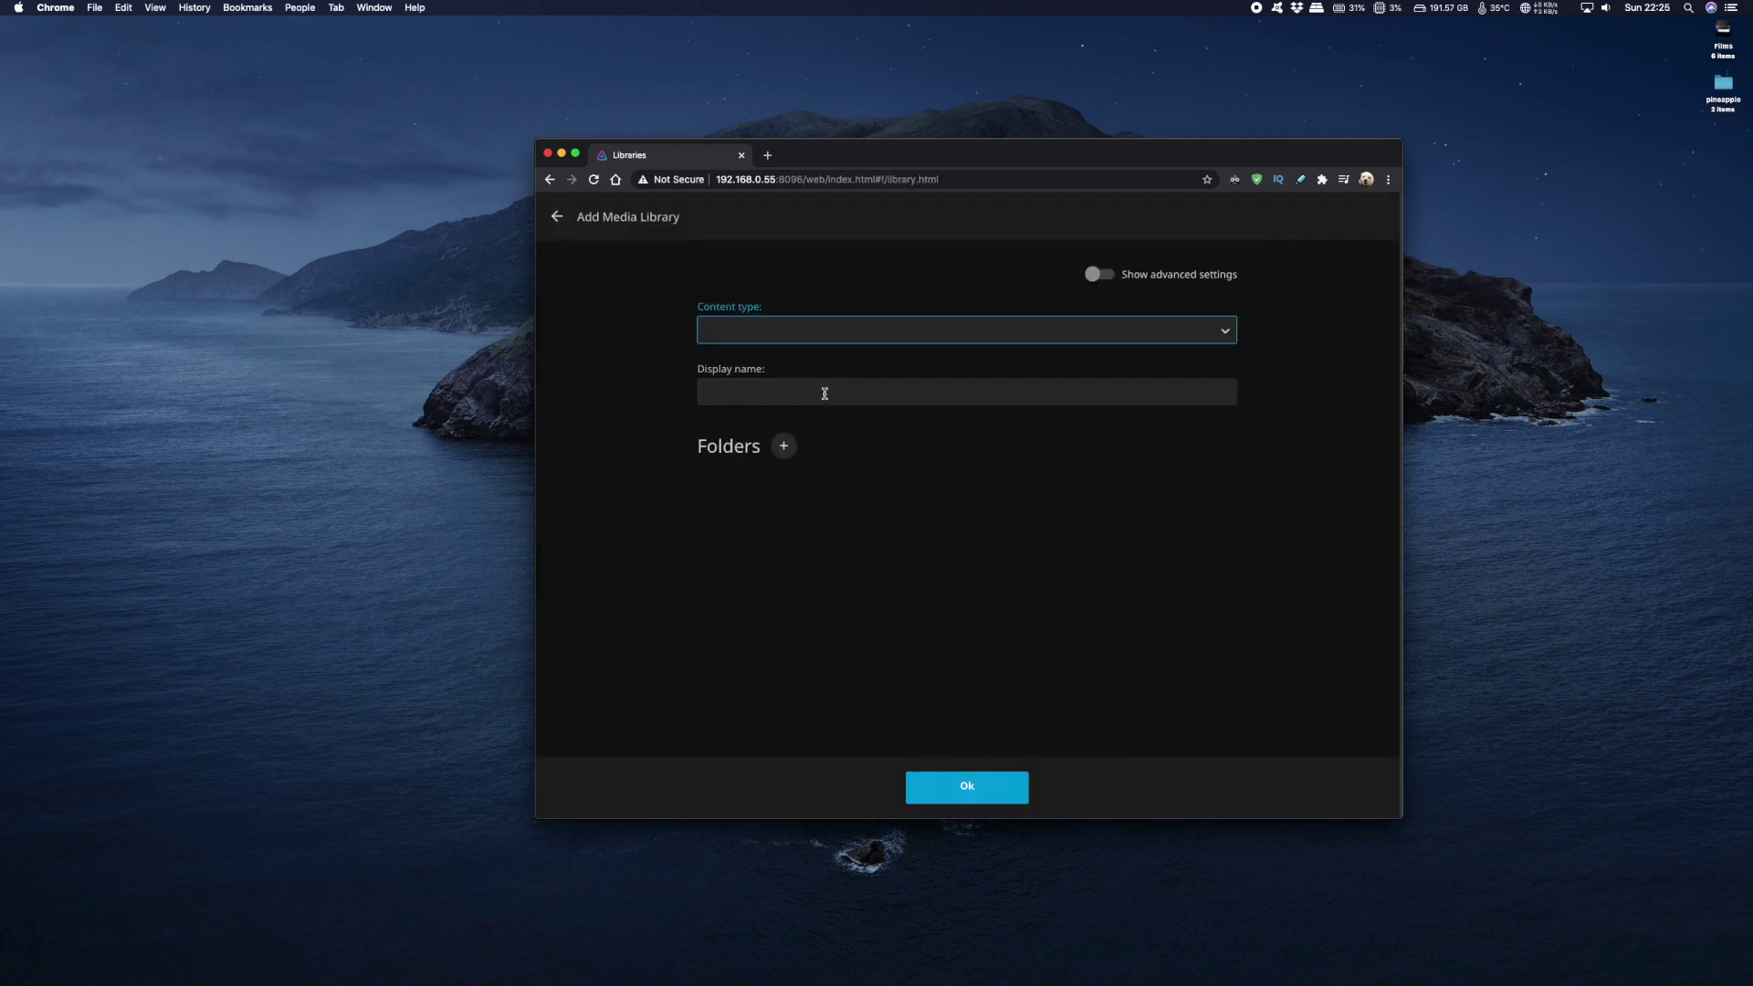
left_click(920, 340)
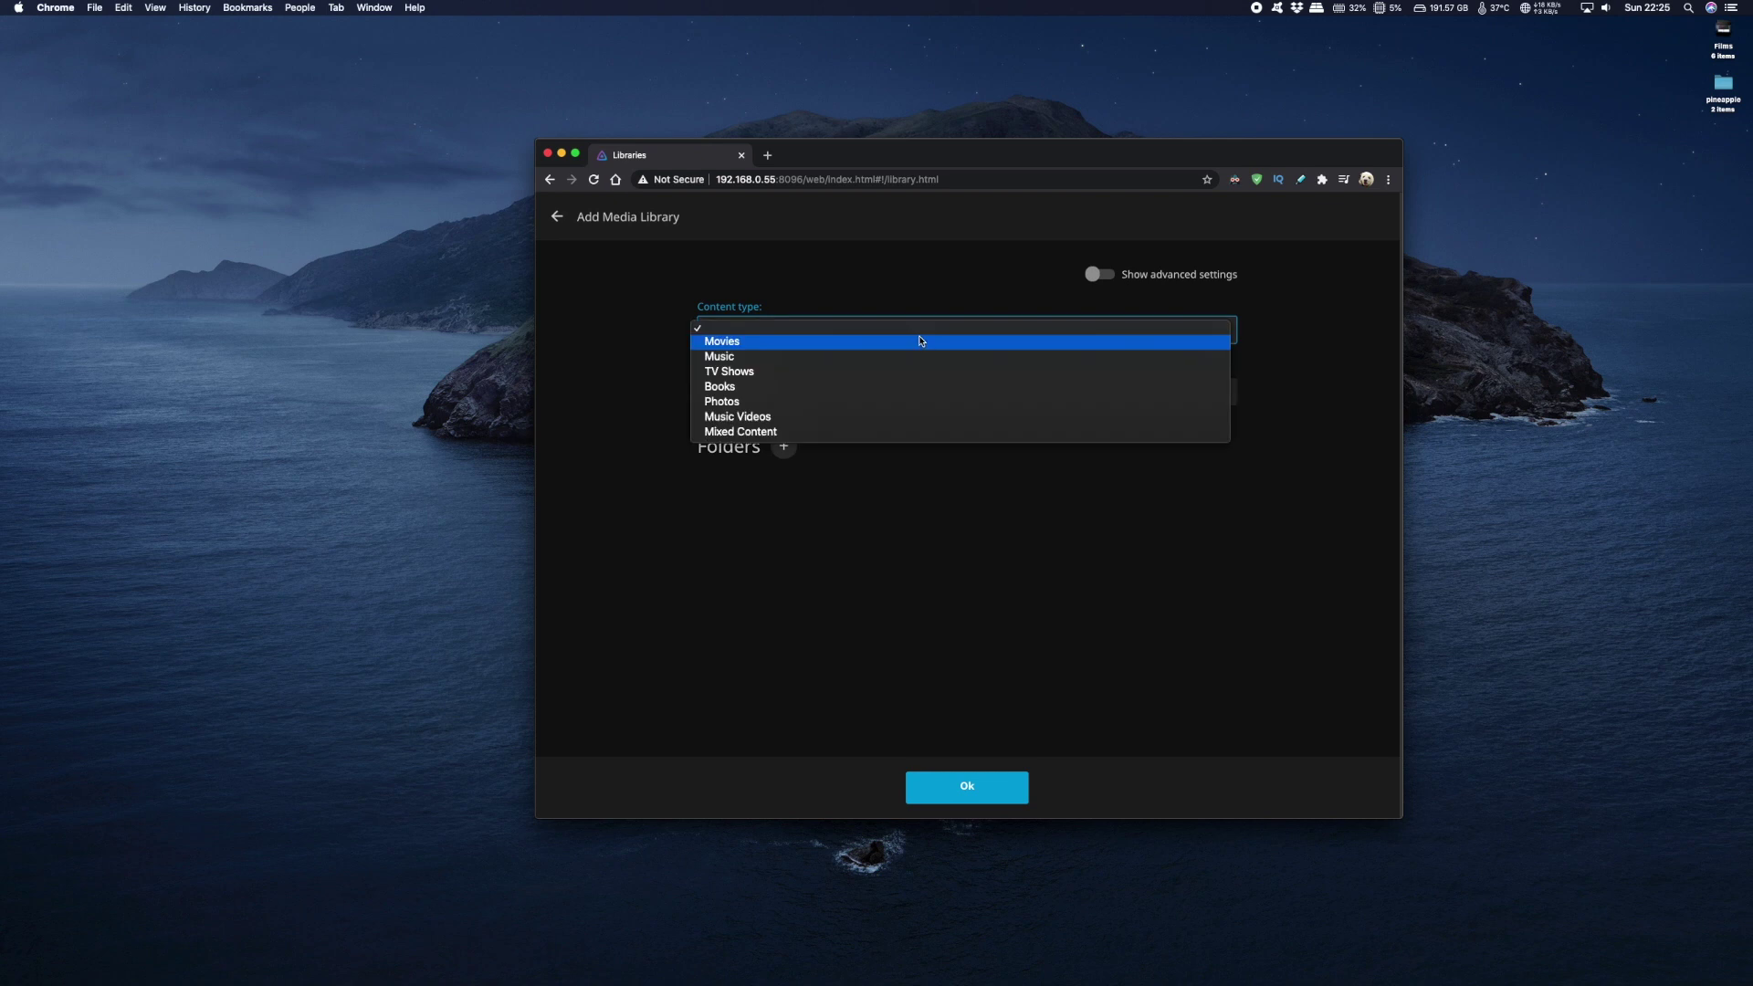
left_click(920, 341)
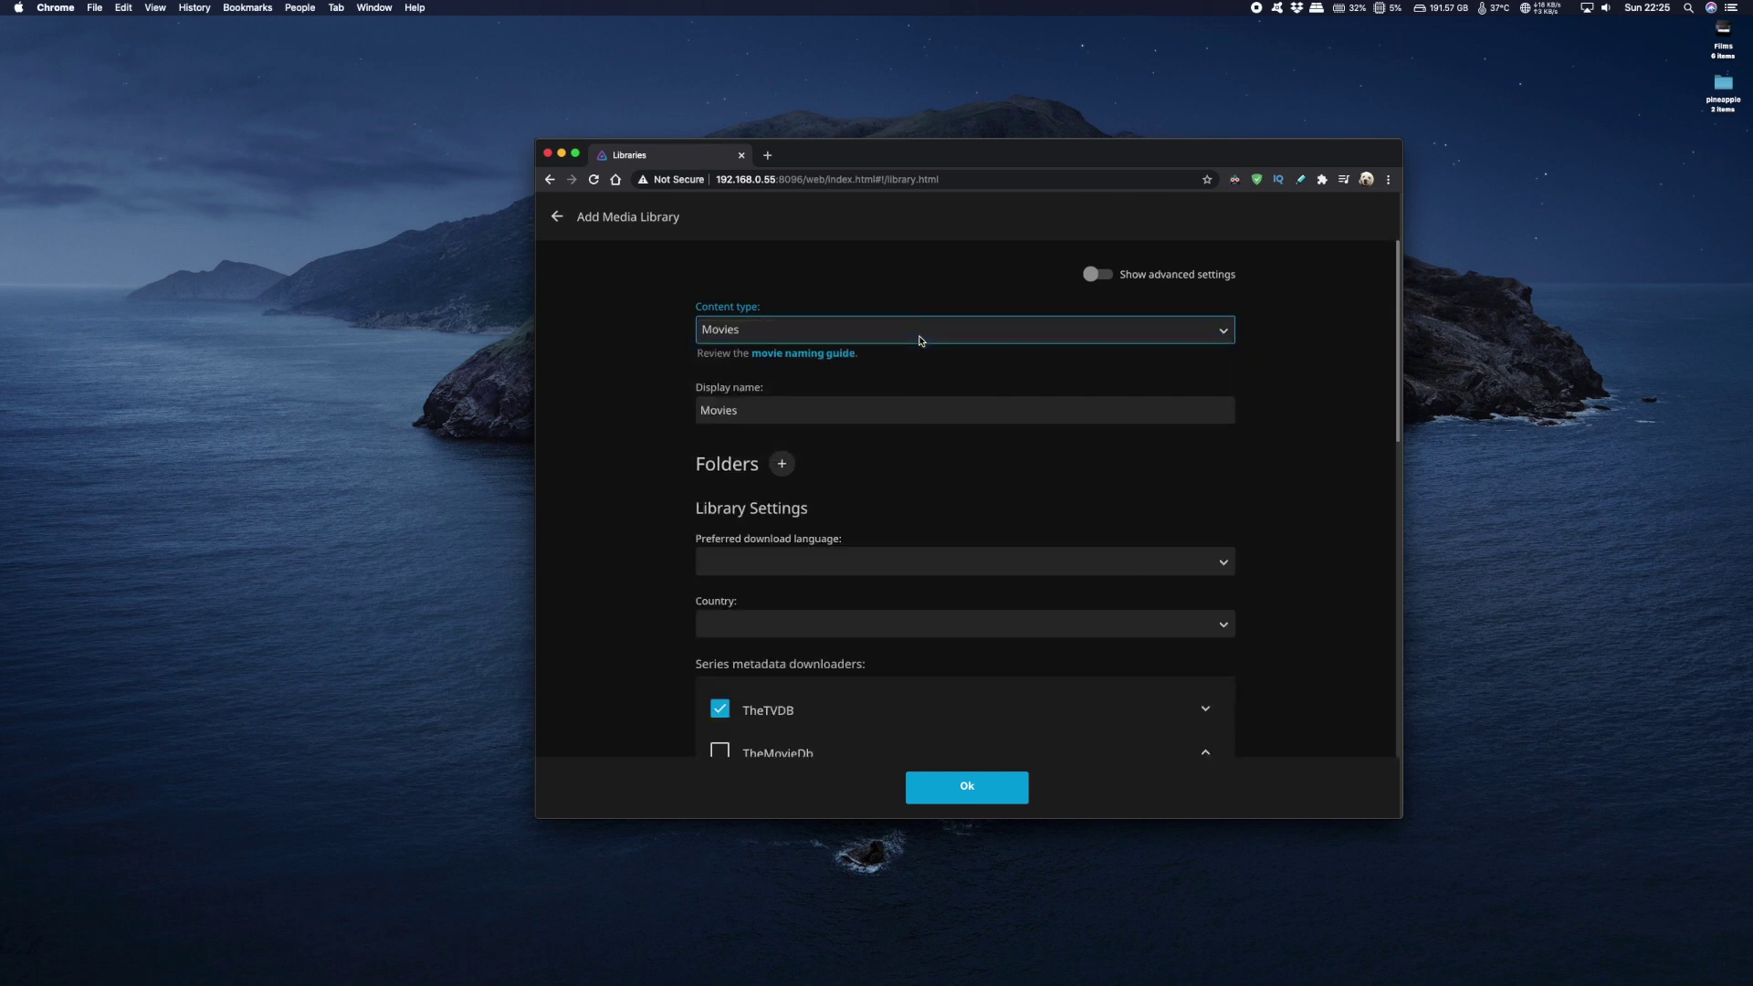
left_click(783, 466)
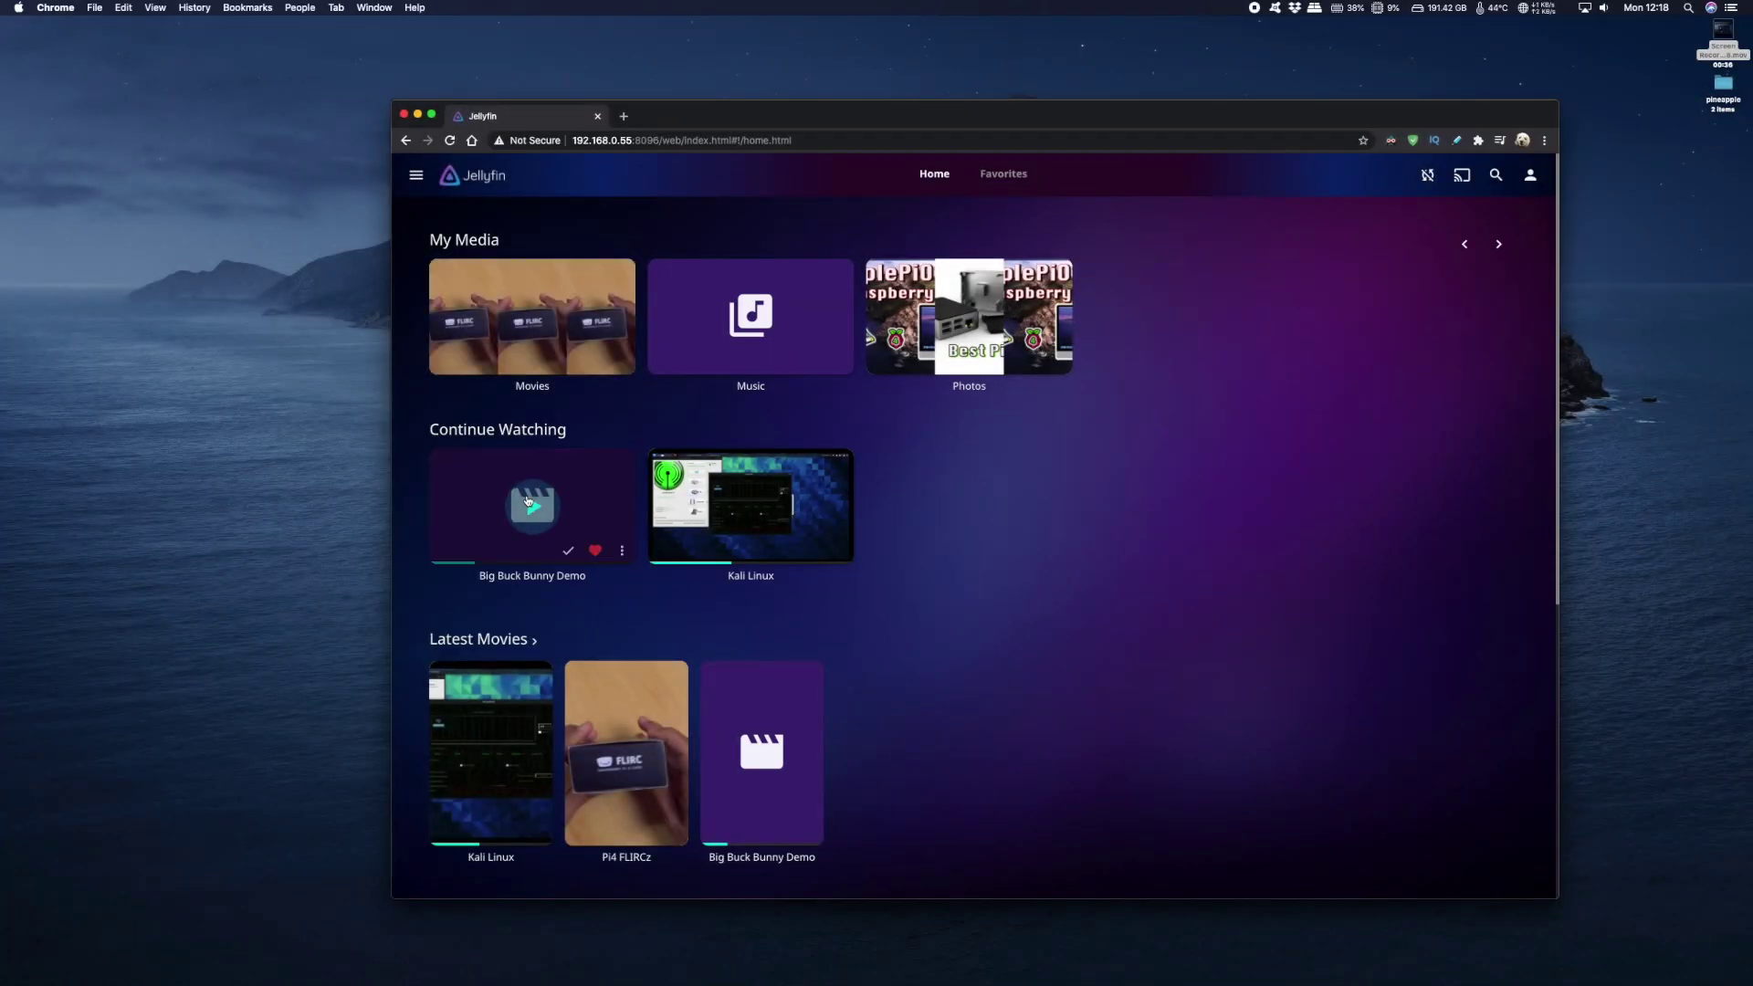
- Start Big Buck Bunny Demo from its card on the Home page
left_click(535, 497)
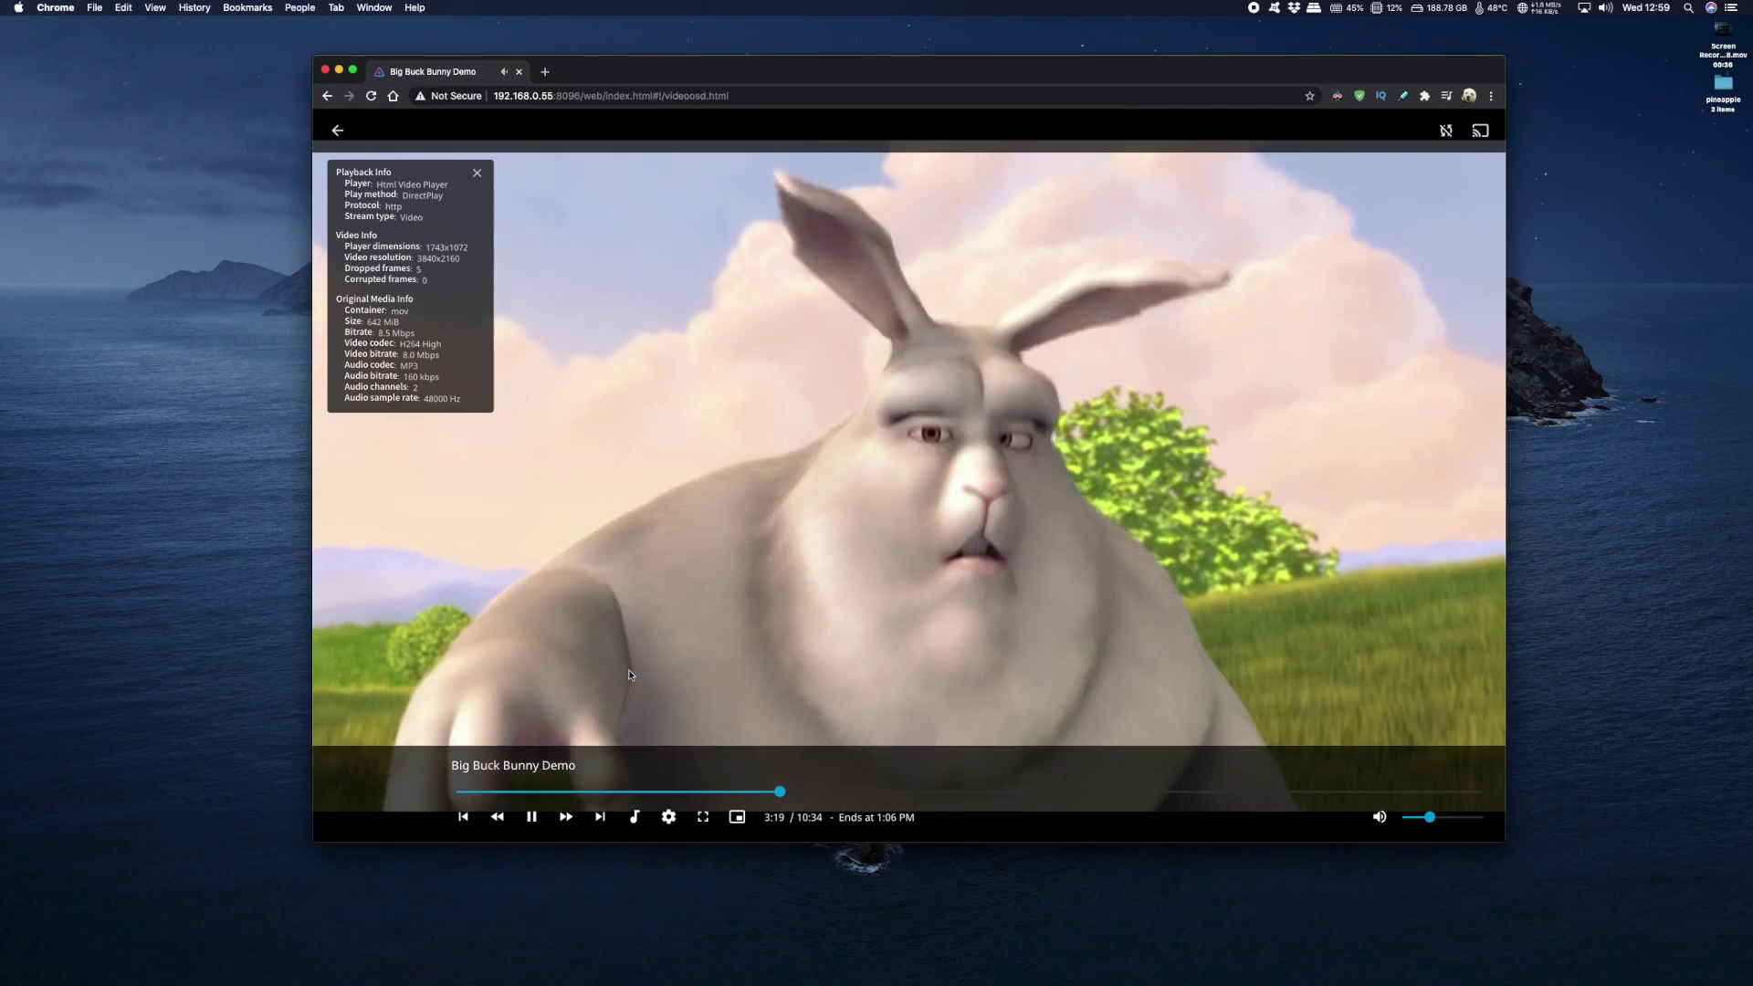